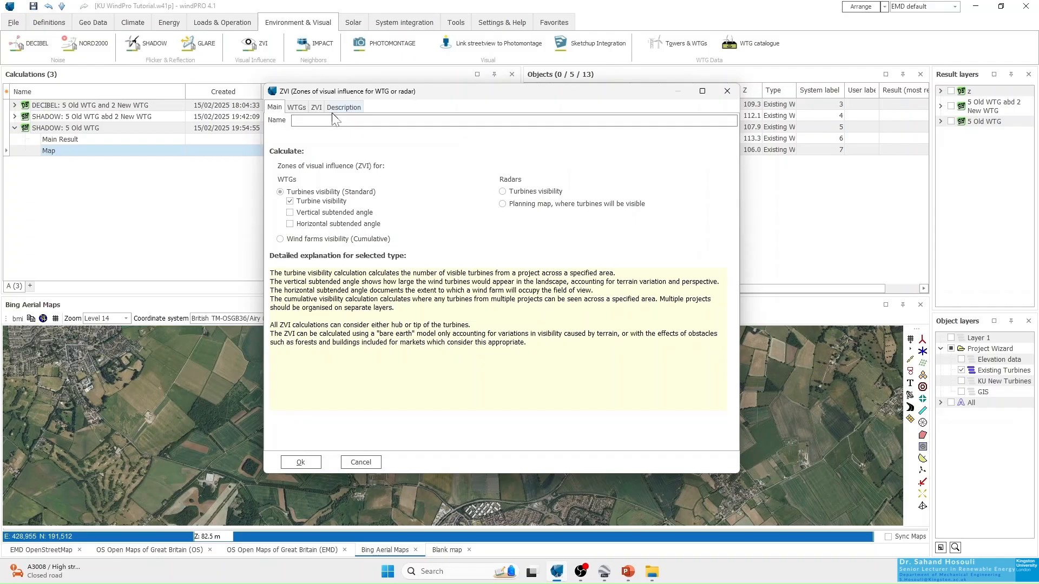
Step: Name the ZVI calculation "5 Old WTG"
click(325, 119)
text(O)
key(BackSpace)
text(ZVI)
key(BackSpace)
key(BackSpace)
key(BackSpace)
text(OLd)
key(BackSpace)
key(BackSpace)
key(BackSpace)
text(5 Old W)
text(Y)
text(TG)
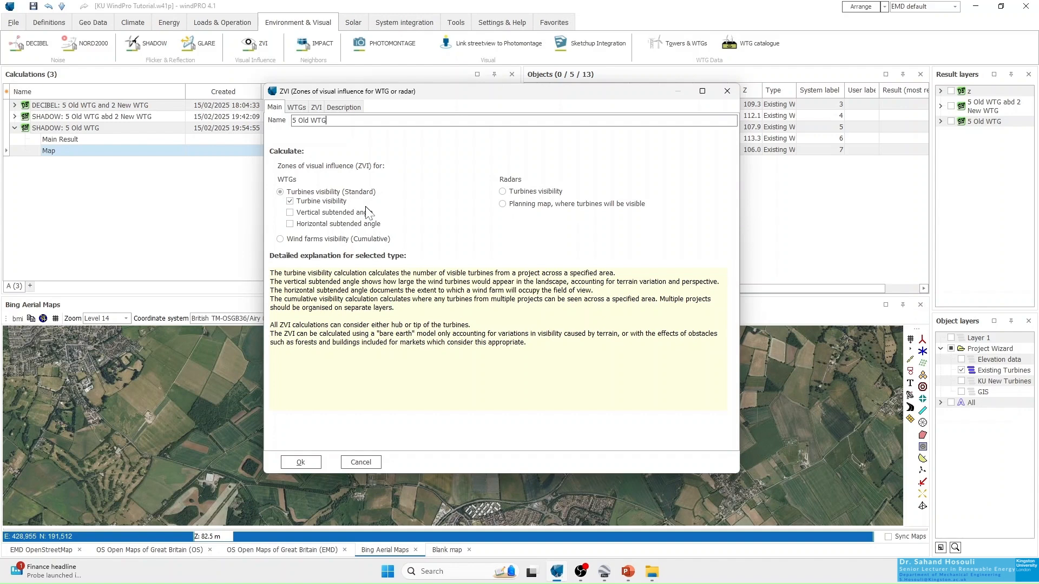
Step: Try including the KU New Turbines layer alongside Existing Turbines in the ZVI calculation
click(297, 108)
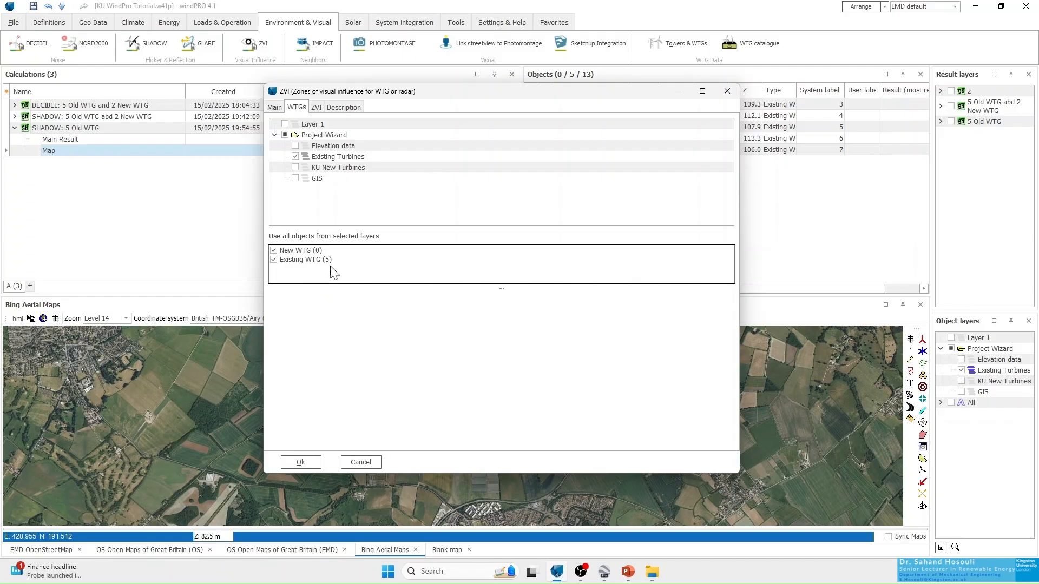
click(296, 167)
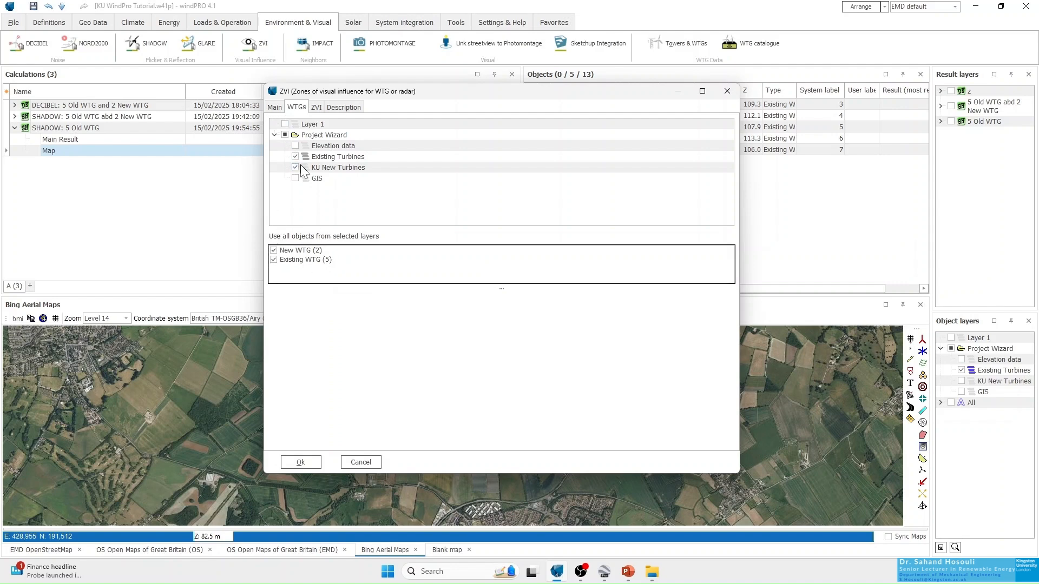
click(274, 107)
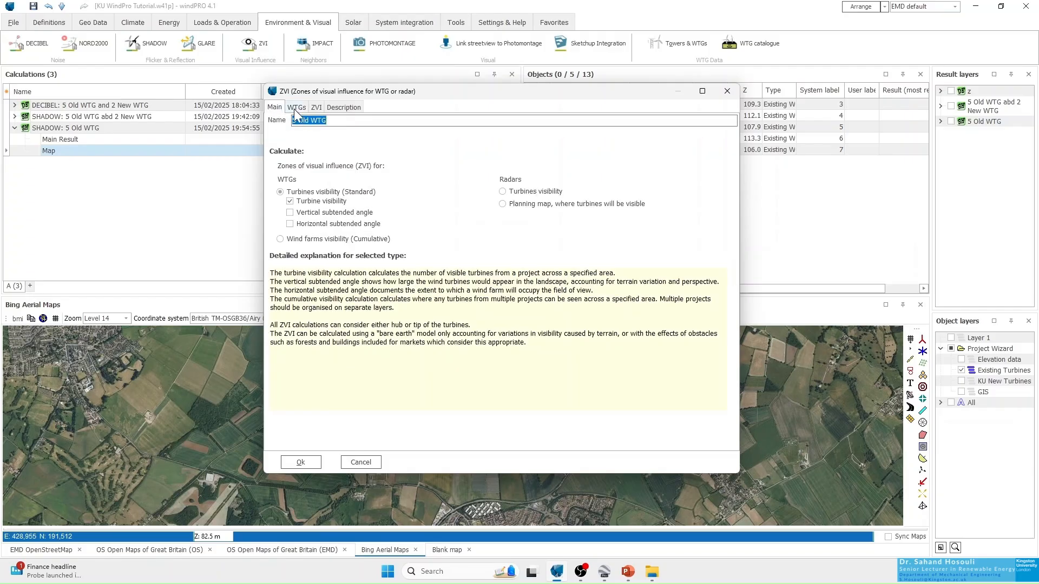
click(296, 107)
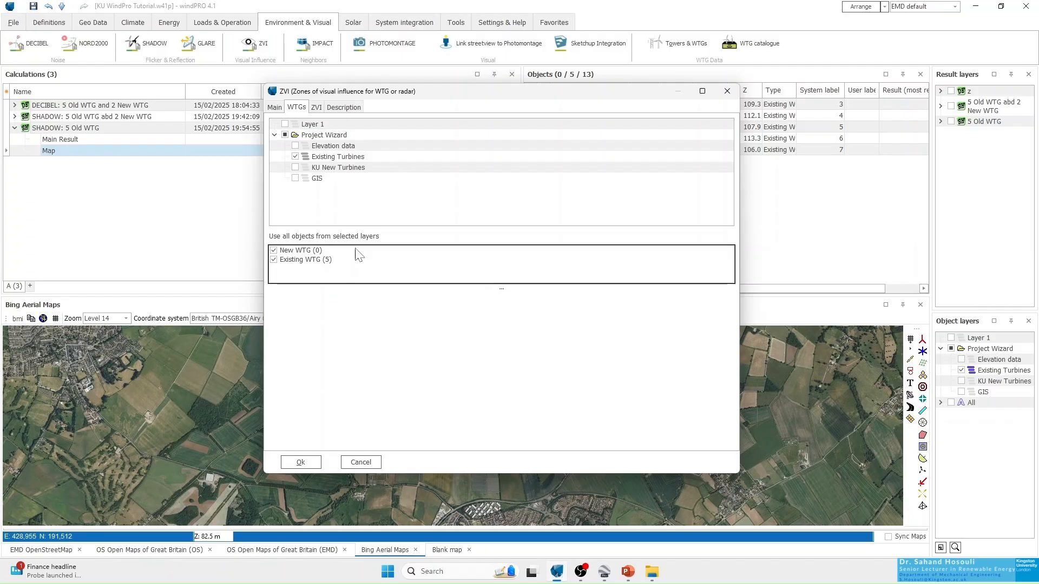
Step: Exclude all area objects with heights and all obstacle objects from the ZVI land cover data
click(317, 107)
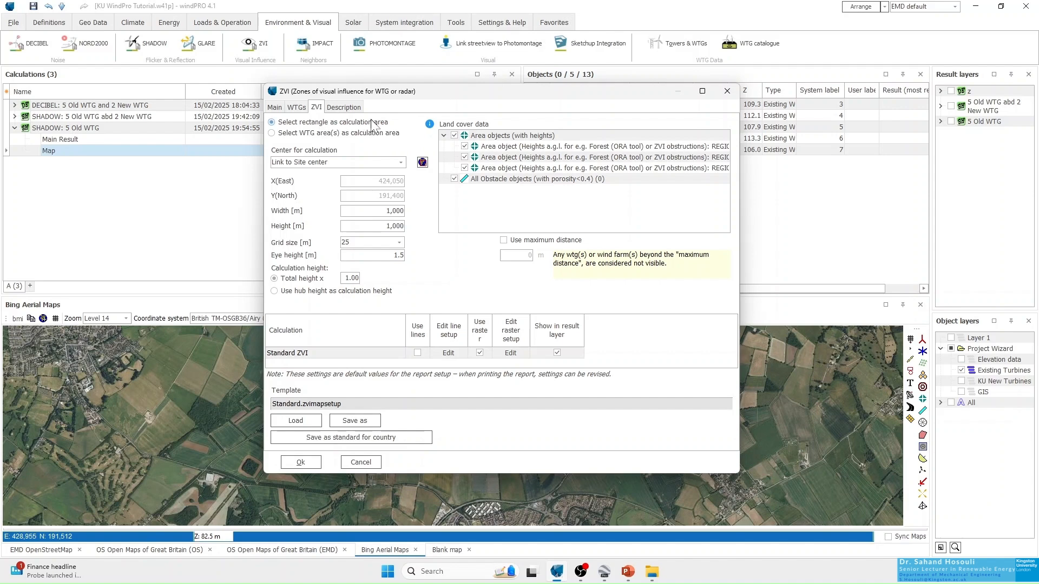
click(454, 136)
click(454, 179)
Step: Set the calculation rectangle to 30,000 m wide and 30,000 m high, with a 100 m grid size and total height as calculation height
click(381, 211)
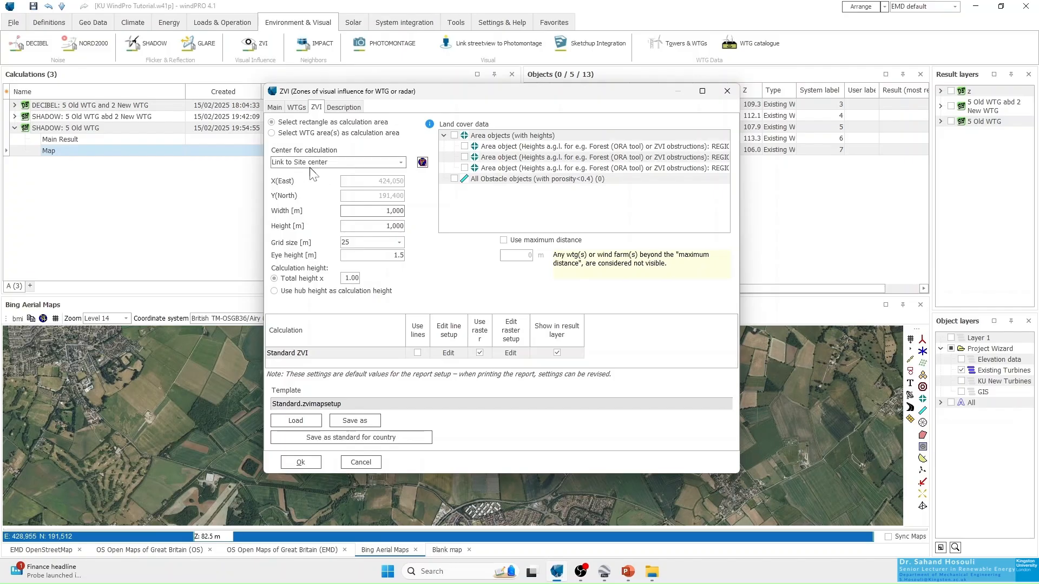
double_click(378, 210)
text(30,000)
key(Tab)
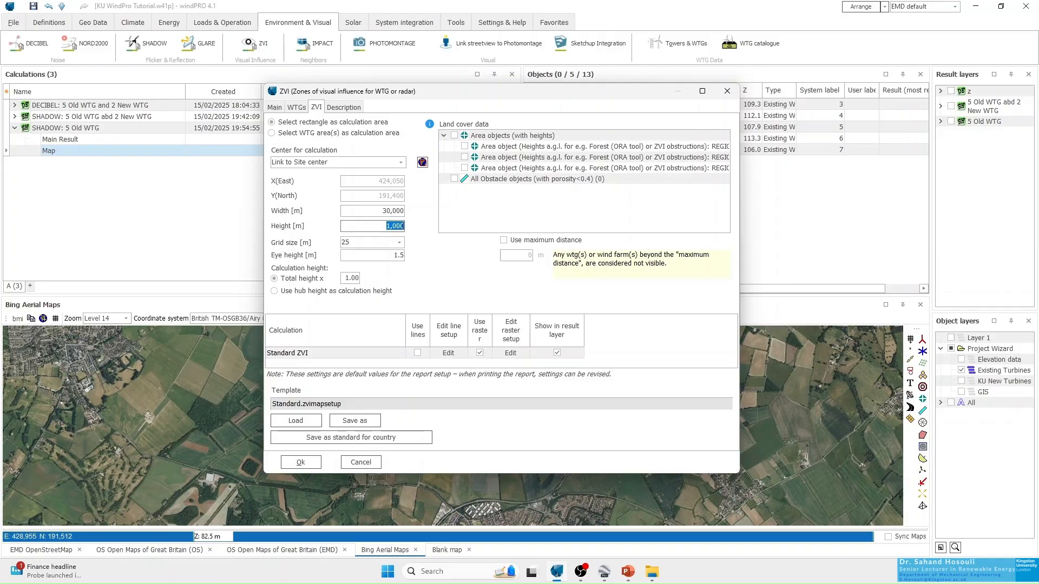
text(30,000)
click(371, 244)
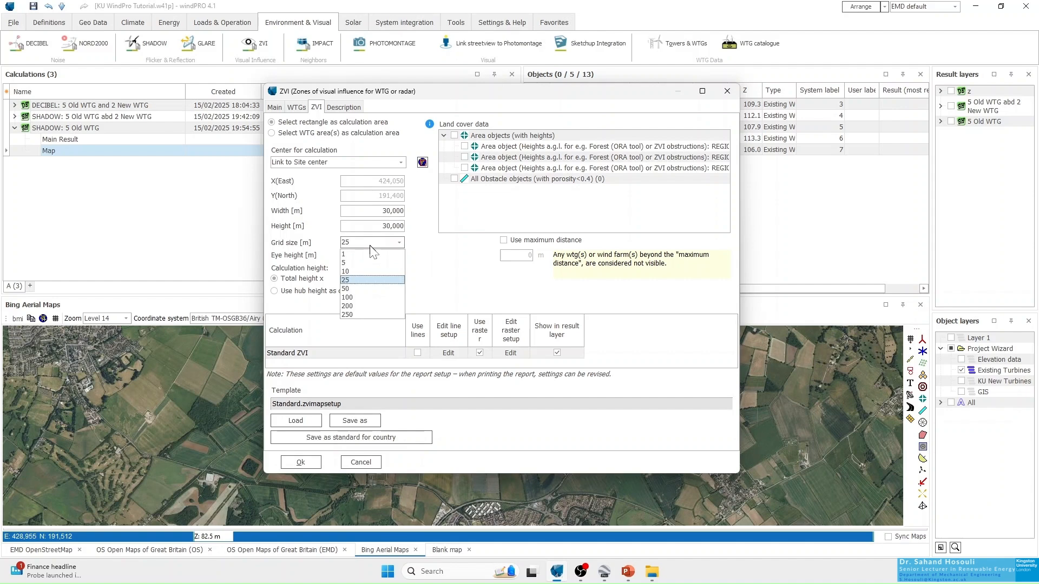
click(352, 297)
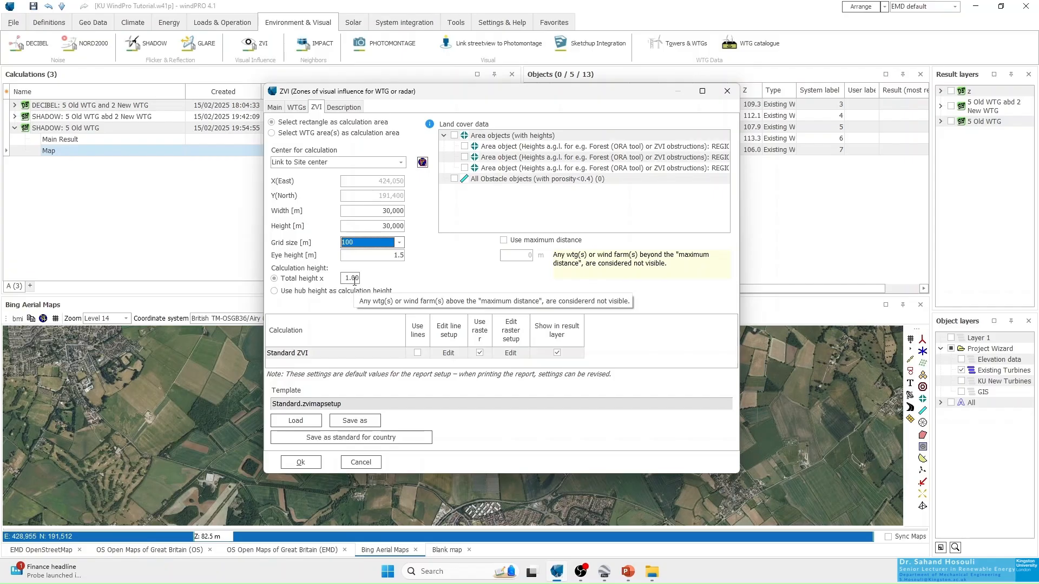
click(270, 282)
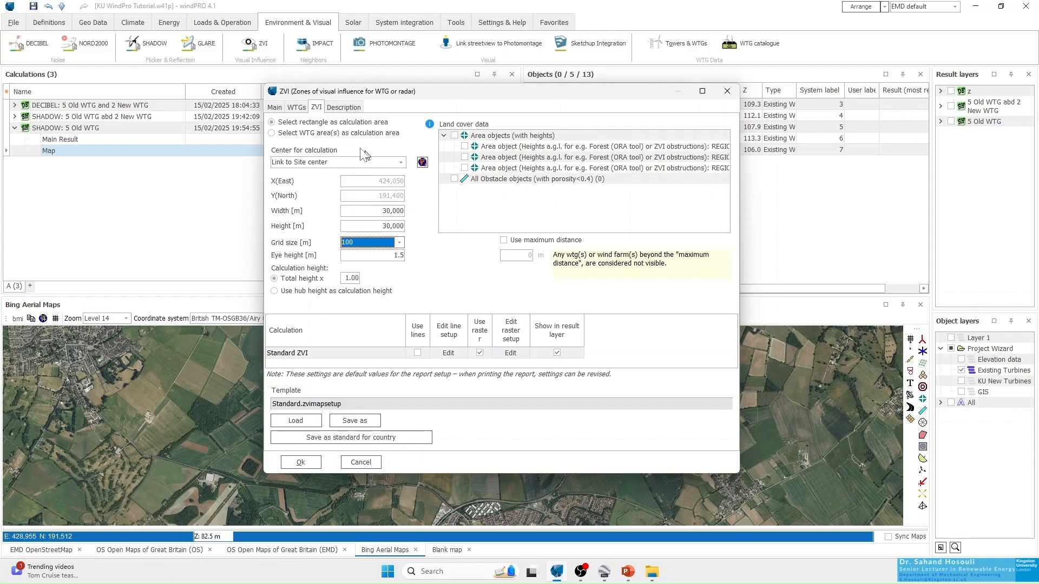
Step: Check the report description and main settings, then accept the ZVI setup and start the calculation immediately
click(343, 107)
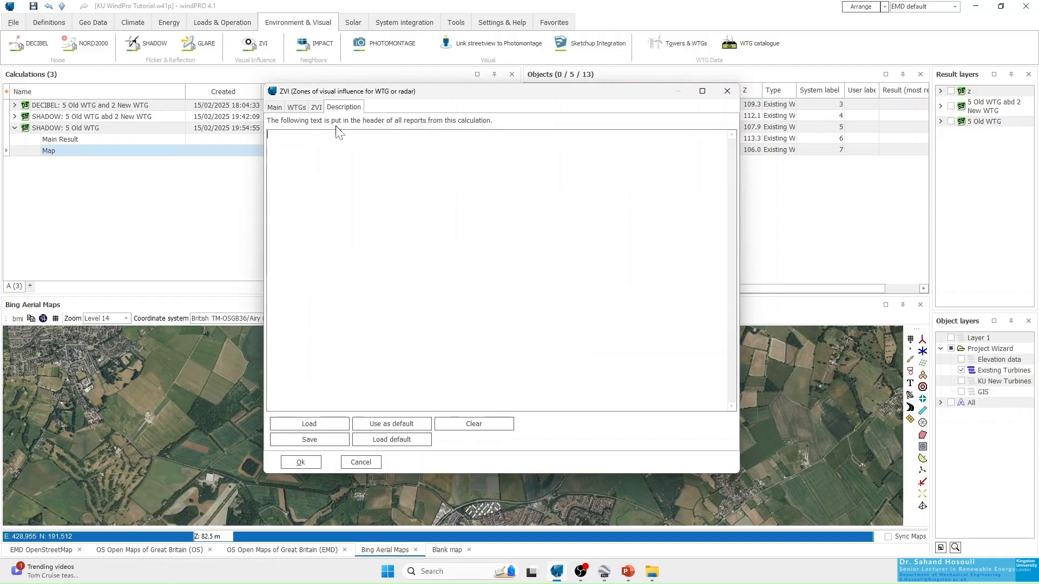
click(275, 107)
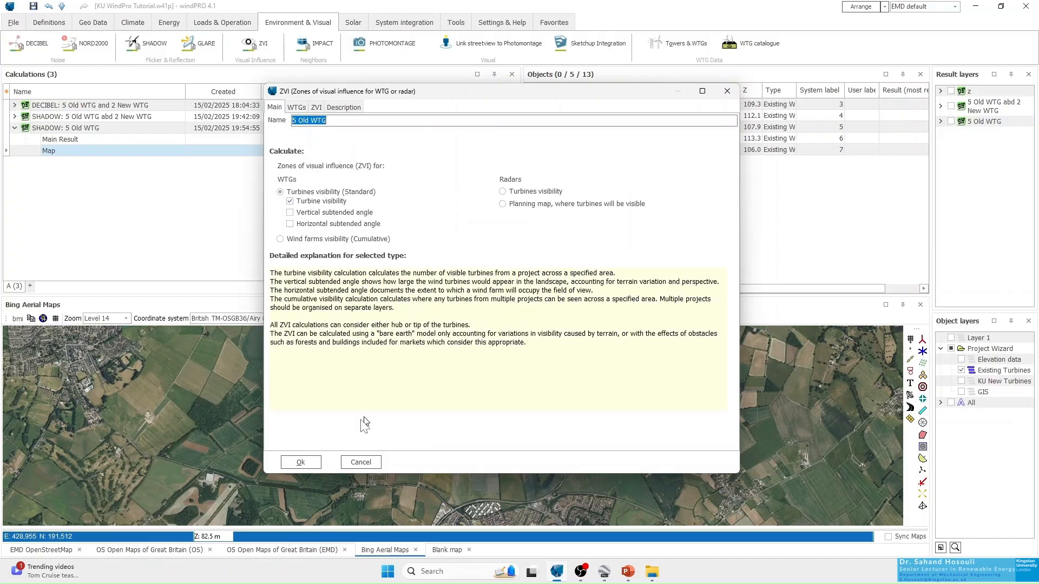
click(299, 462)
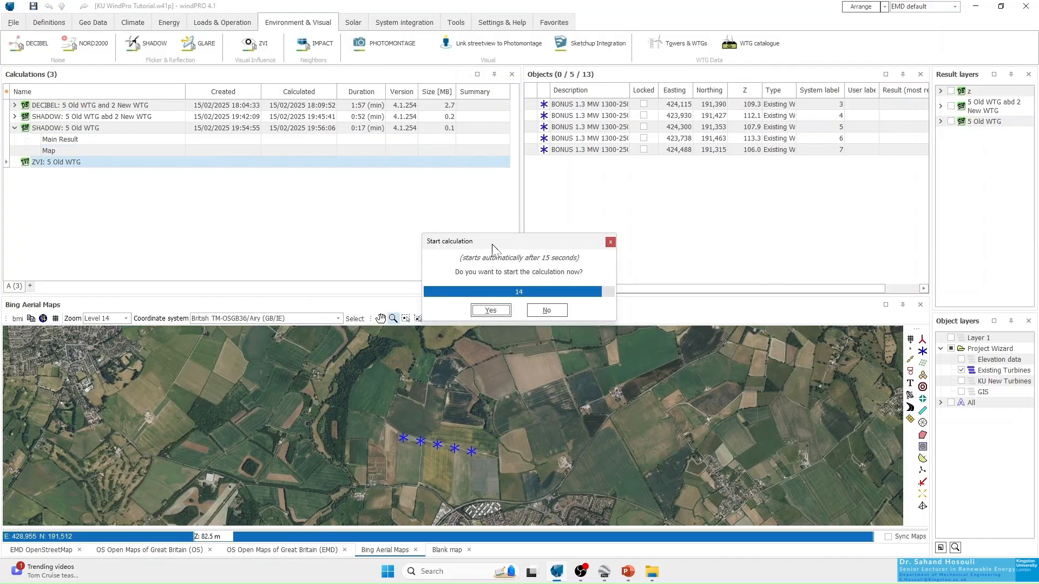
click(490, 311)
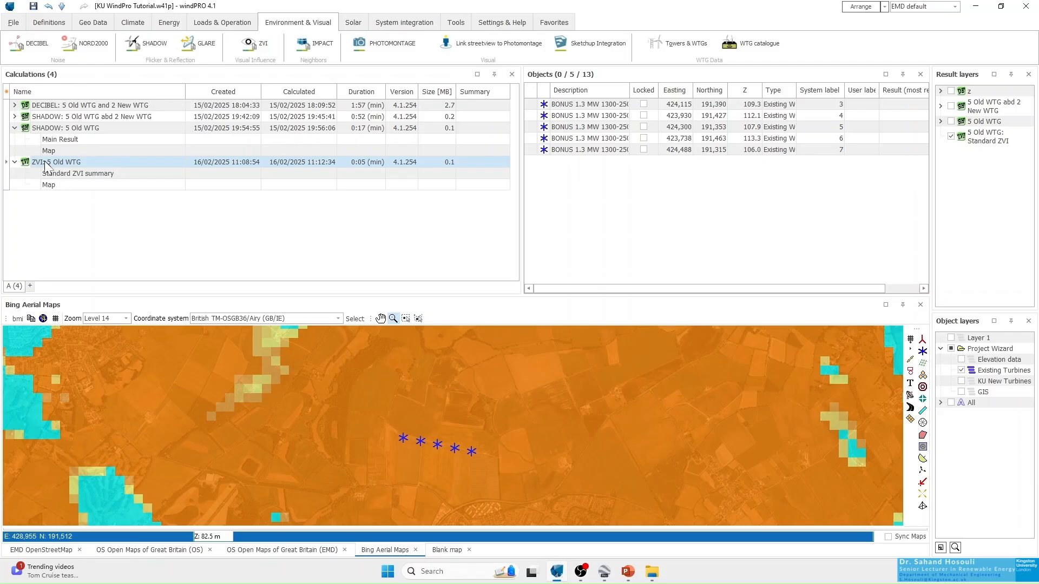
Step: Collapse the SHADOW: 5 Old WTG results and compare the map with the Standard ZVI layer hidden and shown across its full extent
click(14, 128)
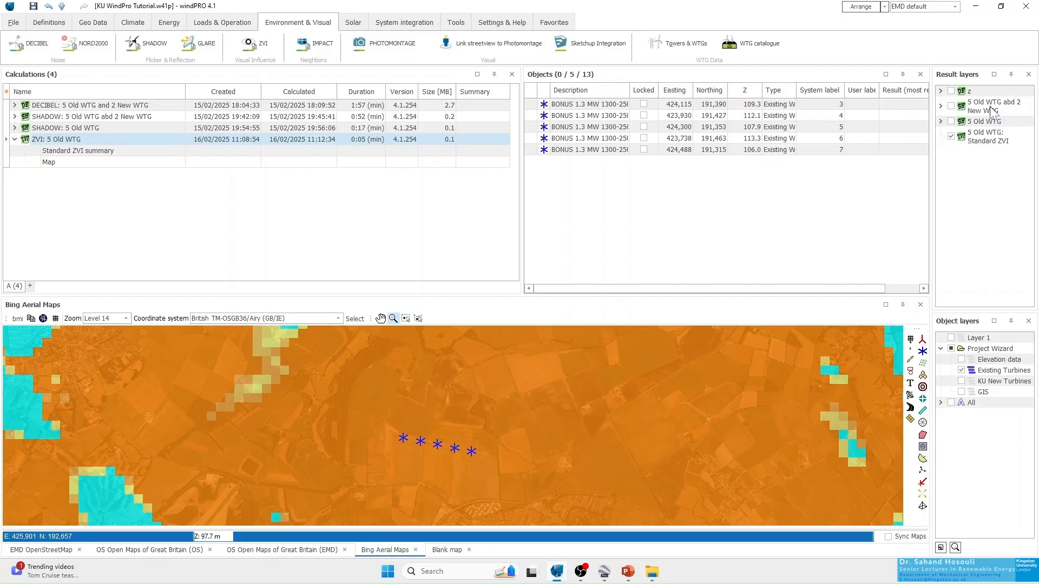
click(951, 137)
click(952, 137)
click(952, 137)
click(952, 138)
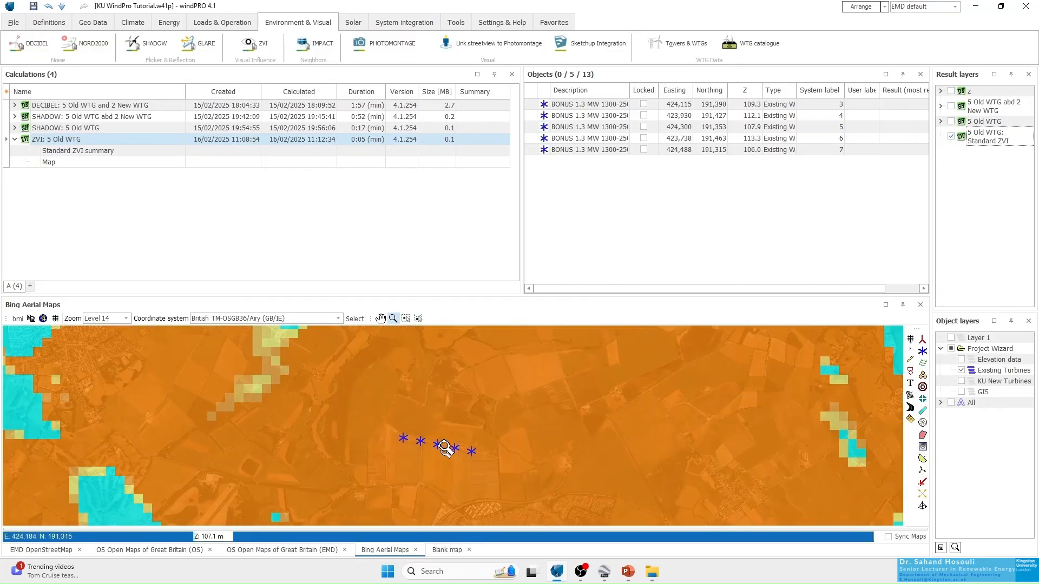
scroll(444, 433, down, 2)
scroll(449, 414, down, 2)
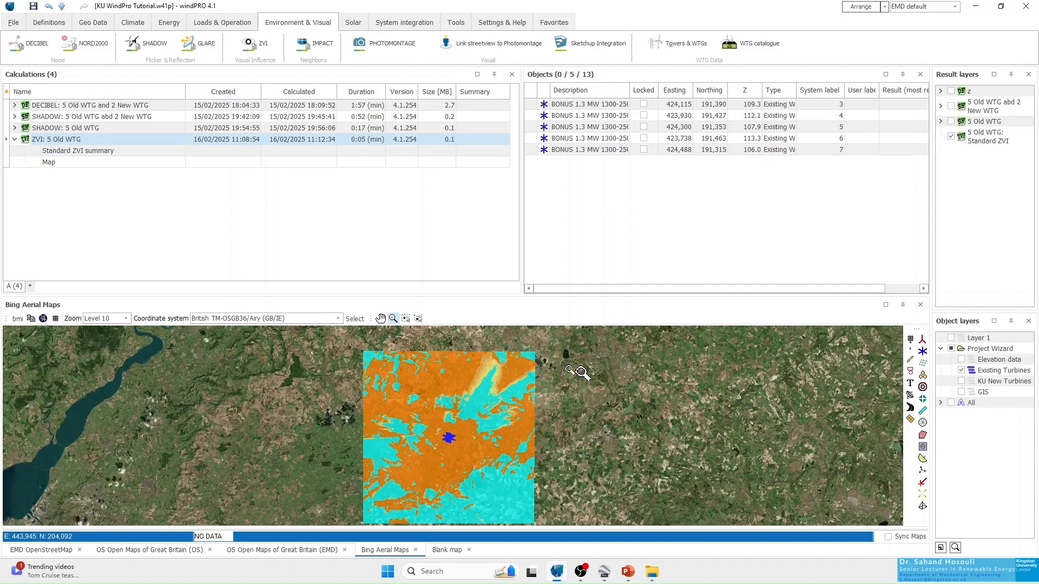
Step: Measure the width of the ZVI result area on the aerial map with the ruler
click(911, 359)
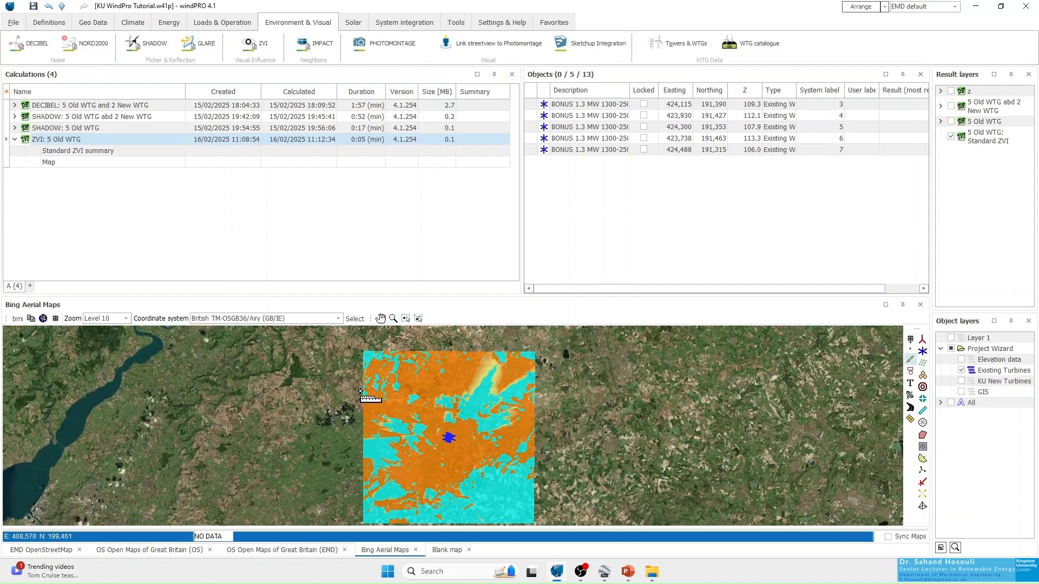
mouse_move(361, 391)
mouse_down()
mouse_move(527, 398)
mouse_move(534, 388)
mouse_up()
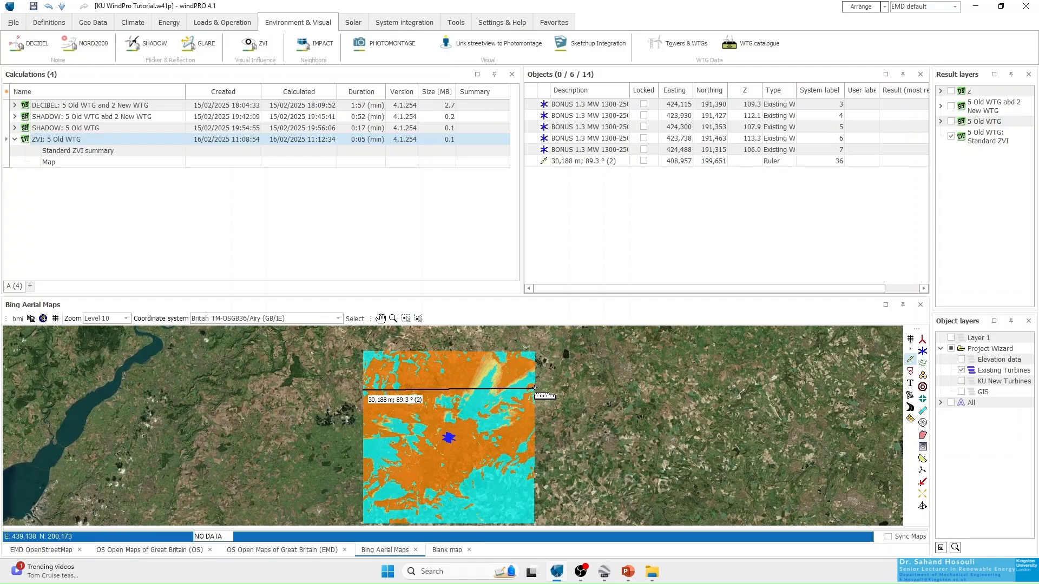
drag(535, 389, 541, 394)
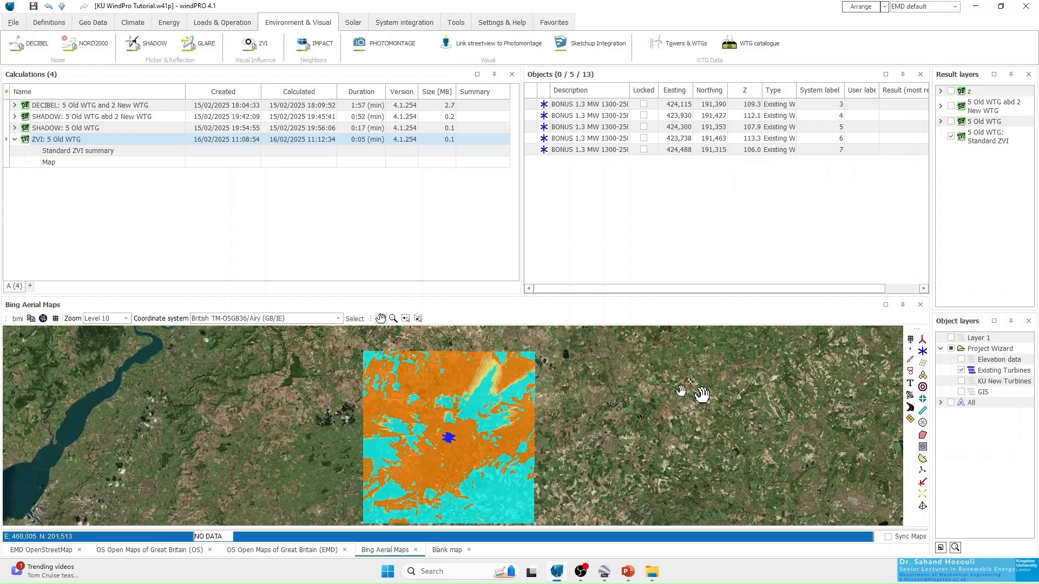
right_click(638, 445)
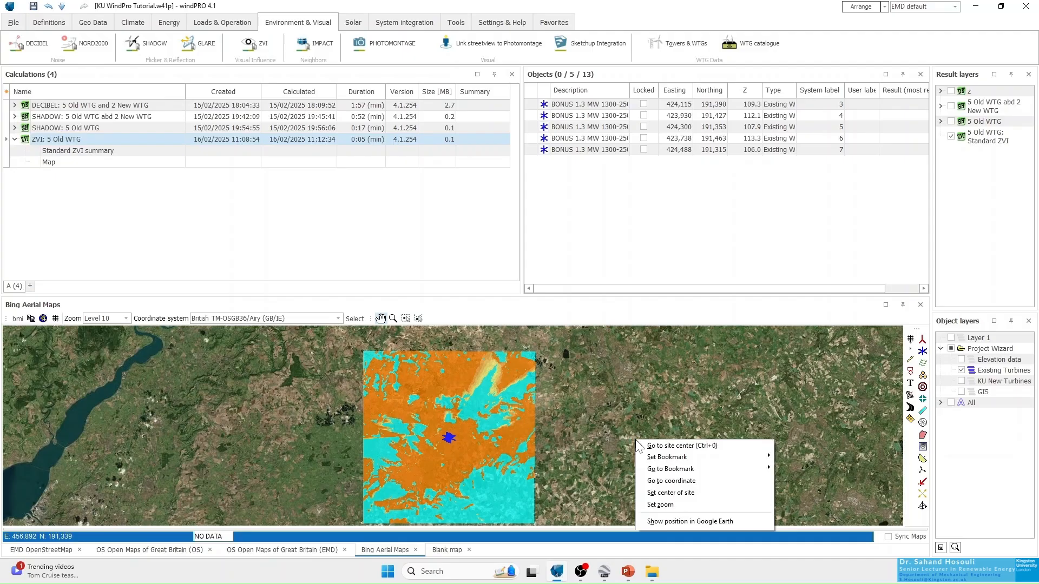
click(394, 213)
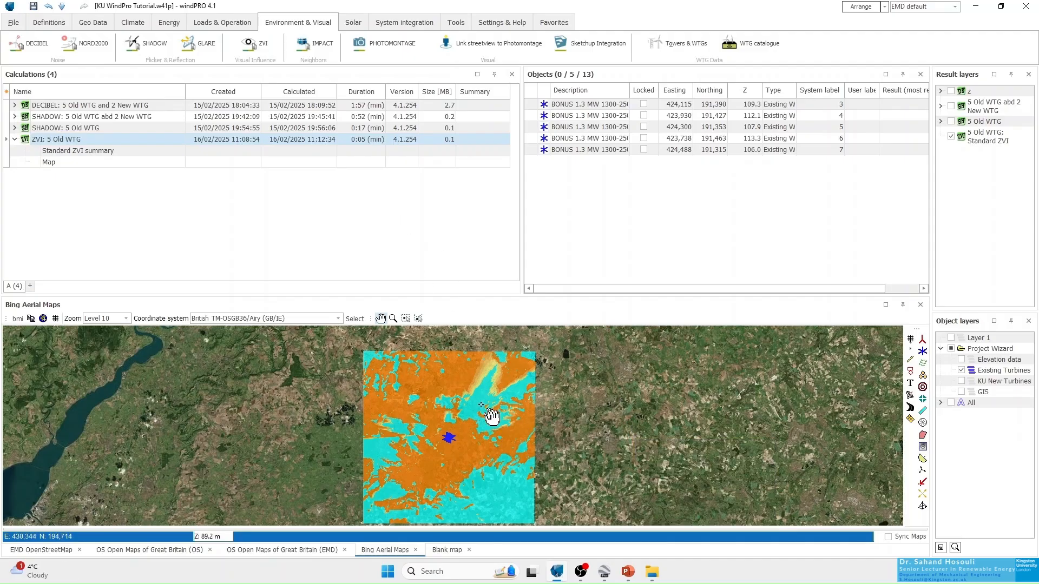
mouse_move(494, 408)
mouse_down()
mouse_move(506, 375)
mouse_move(498, 399)
mouse_up()
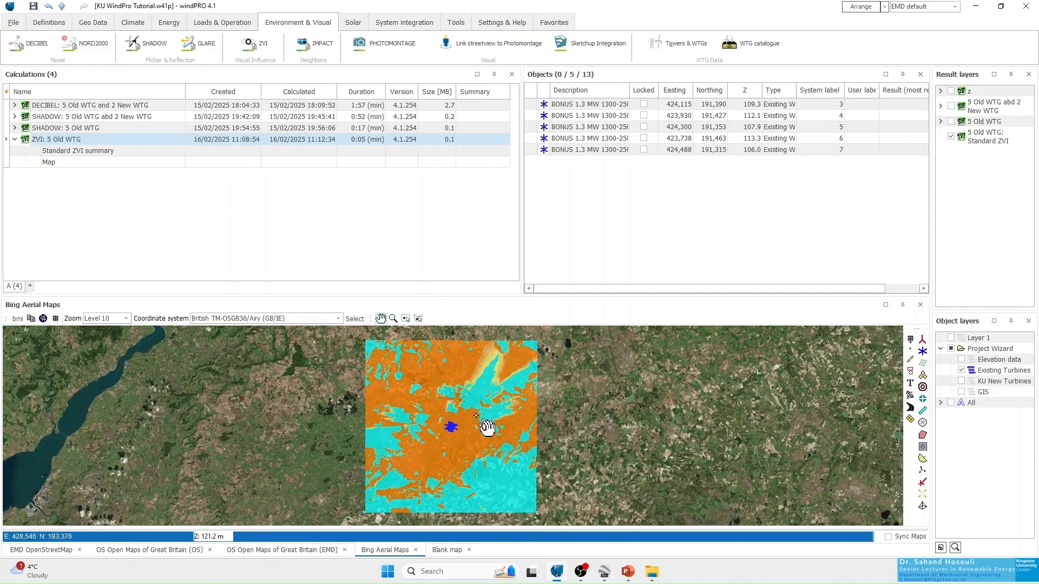
Step: Show the legend of the 5 Old WTG: Standard ZVI layer and place it in the empty area of the calculations list
click(974, 142)
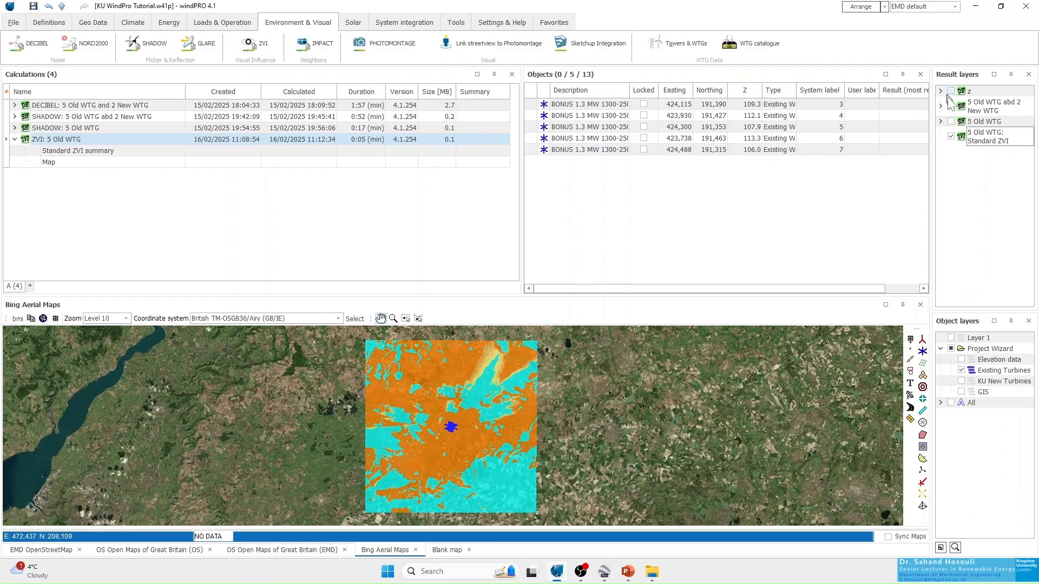
right_click(968, 137)
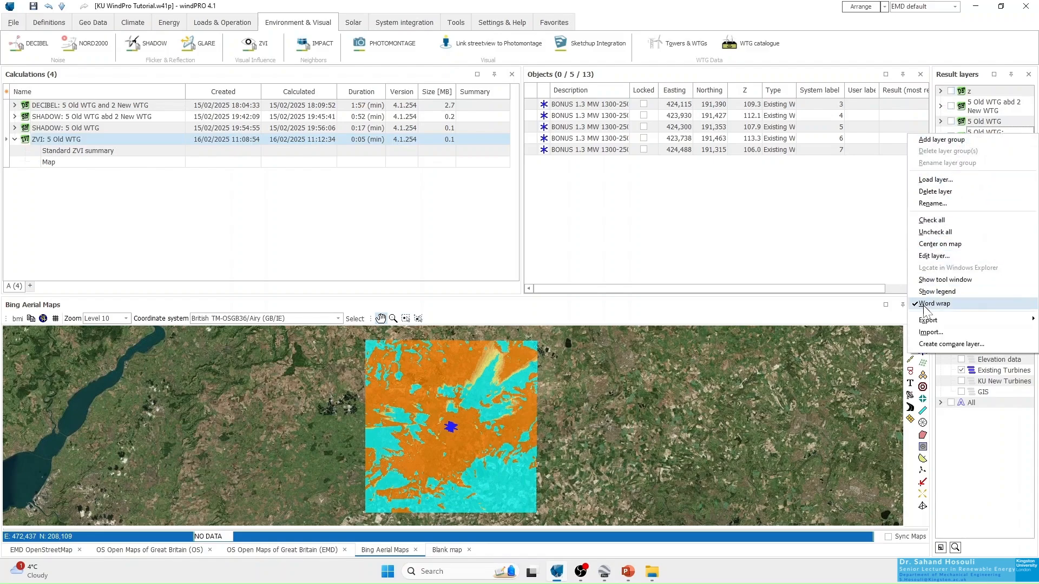
click(936, 292)
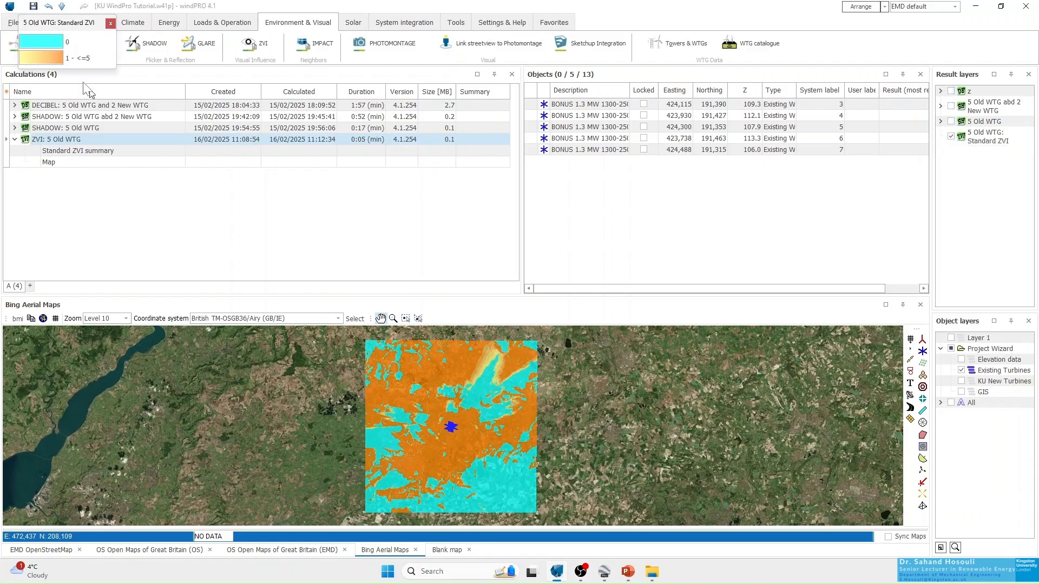
drag(75, 19, 74, 221)
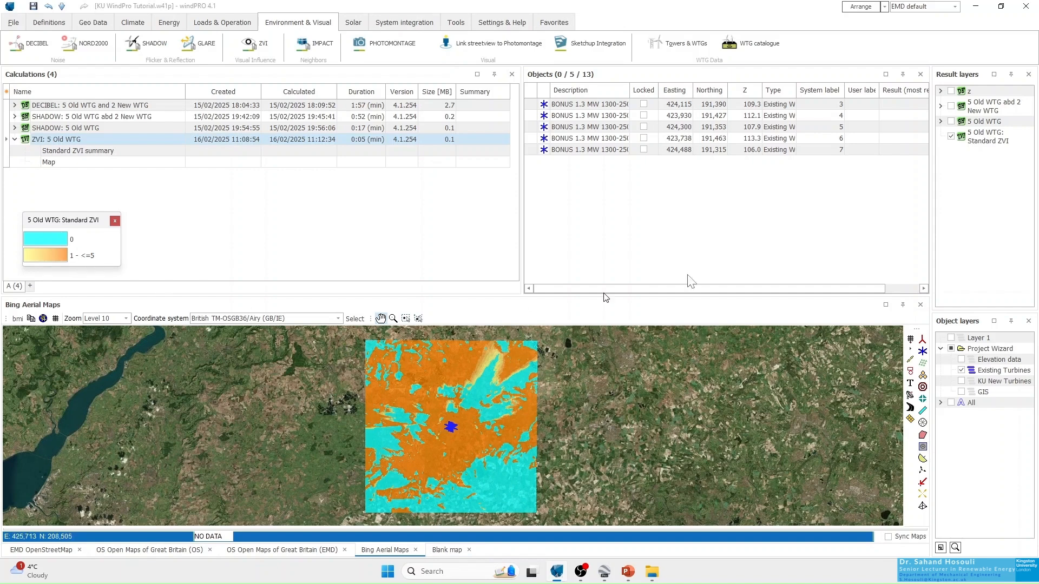
Step: Open the display settings of the Standard ZVI layer and its raster color editor, keeping the ZVI map area unobstructed
double_click(968, 139)
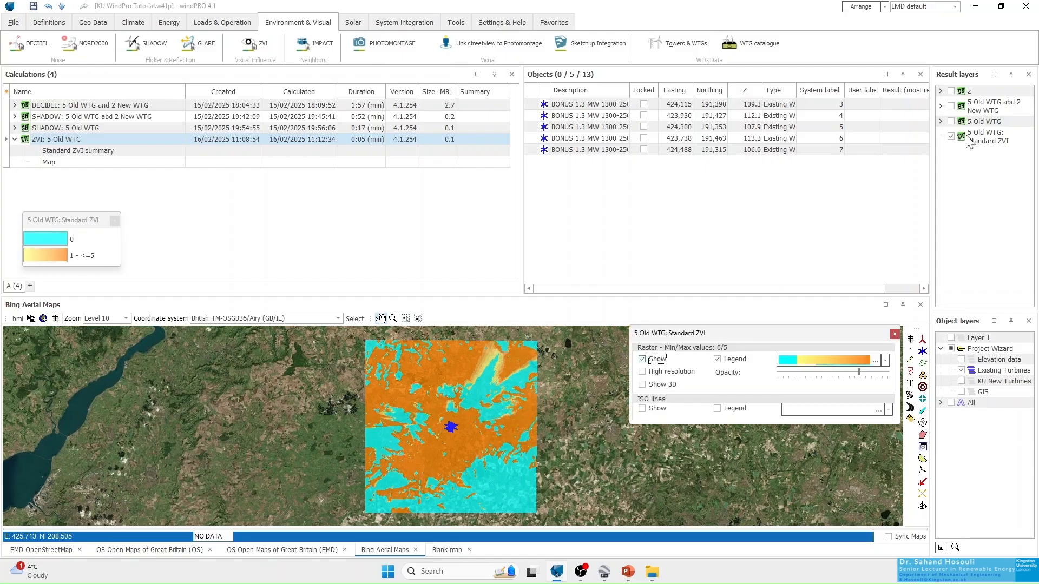
drag(742, 336, 679, 337)
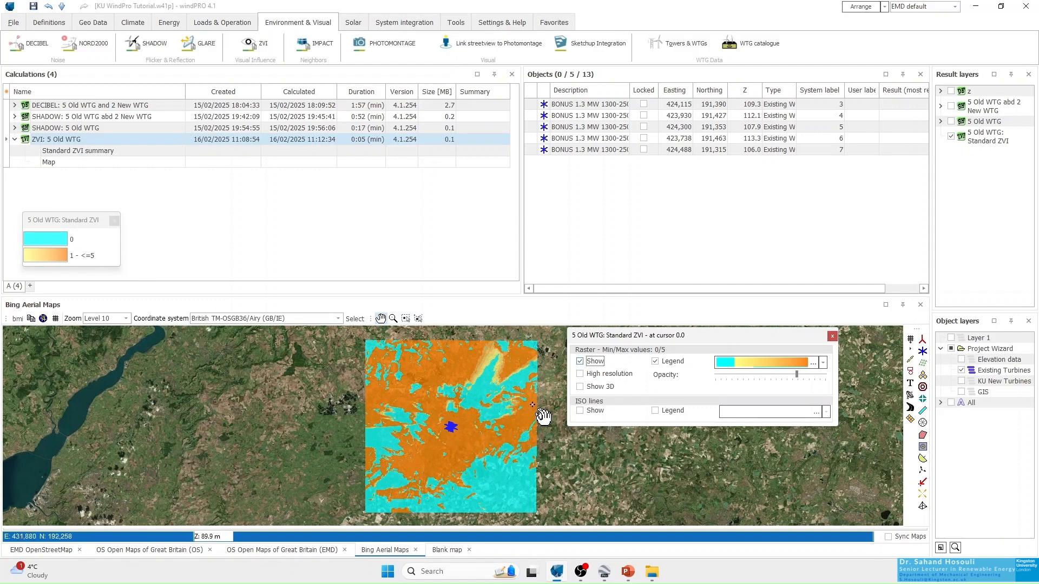
click(813, 367)
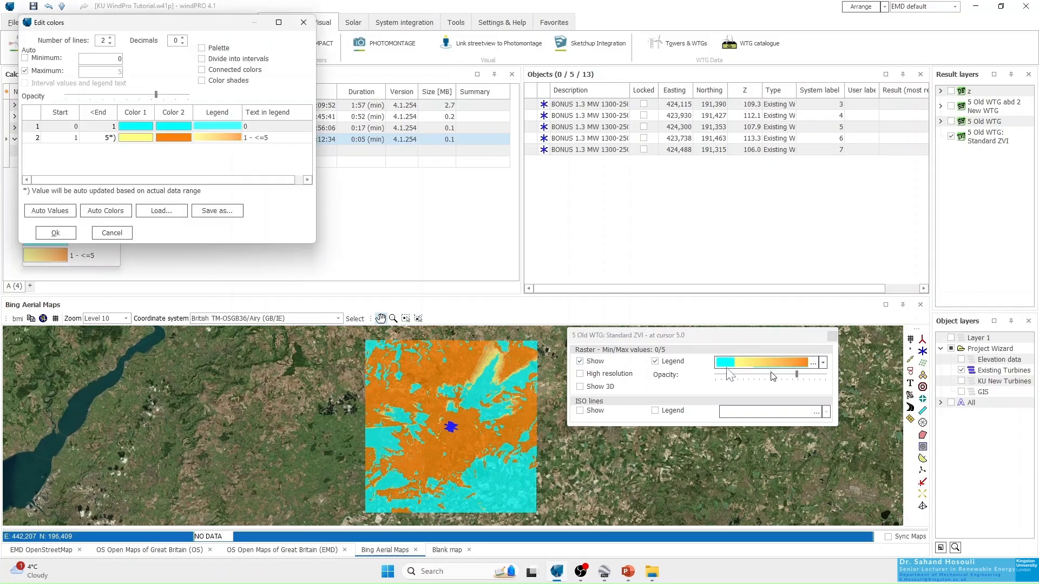
drag(195, 19, 292, 71)
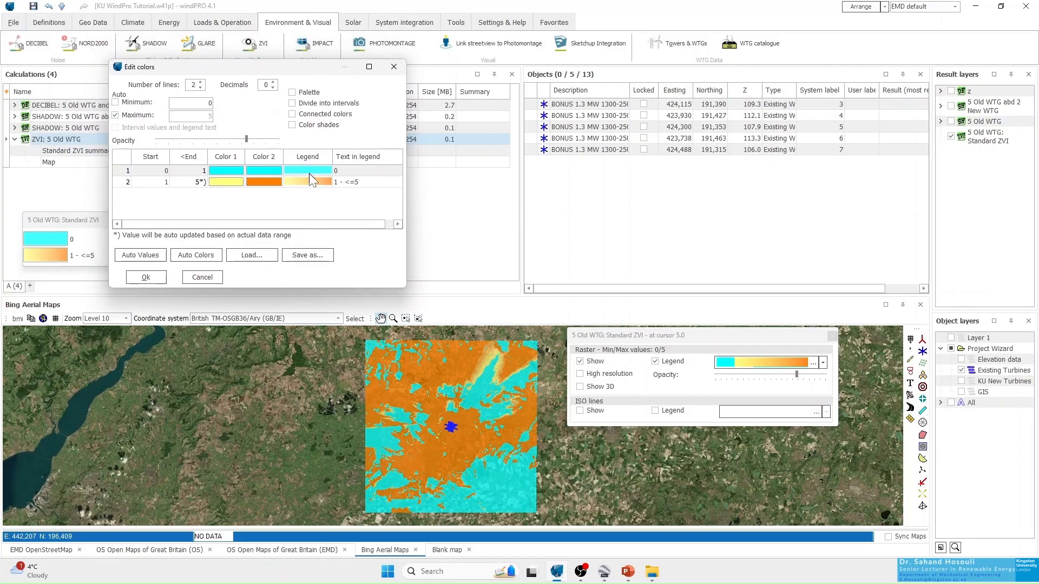
Step: Change both colors of the 0 visible turbines interval from cyan to transparent and apply the new raster colors
click(268, 178)
click(269, 179)
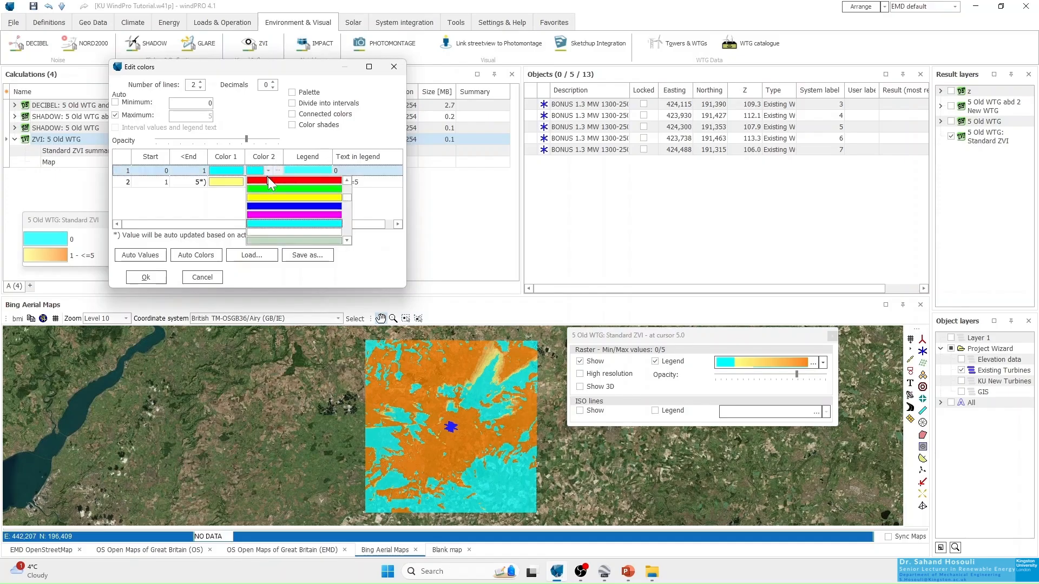
click(319, 233)
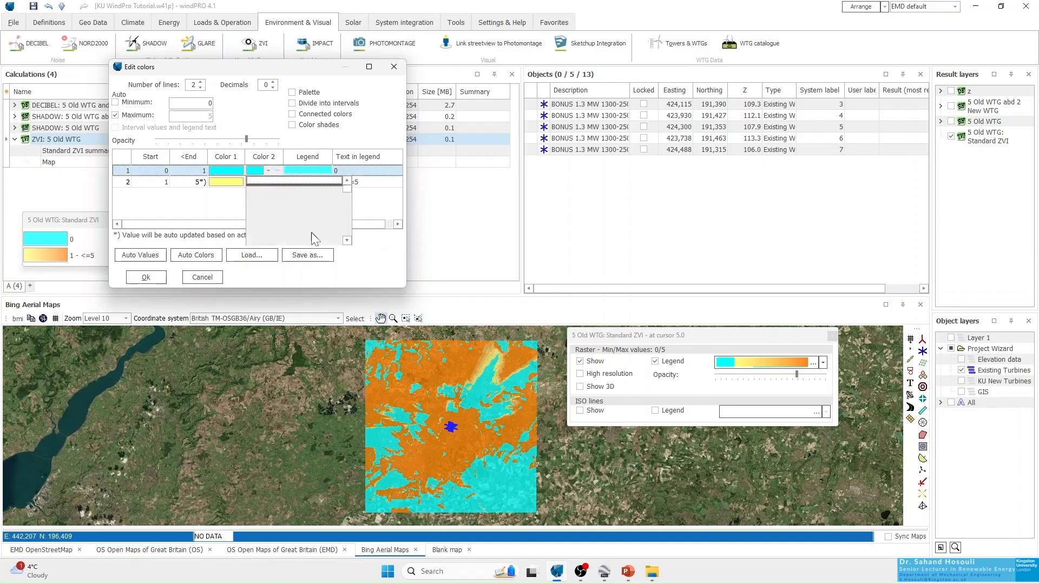
click(223, 170)
drag(309, 197, 310, 185)
click(284, 182)
click(157, 278)
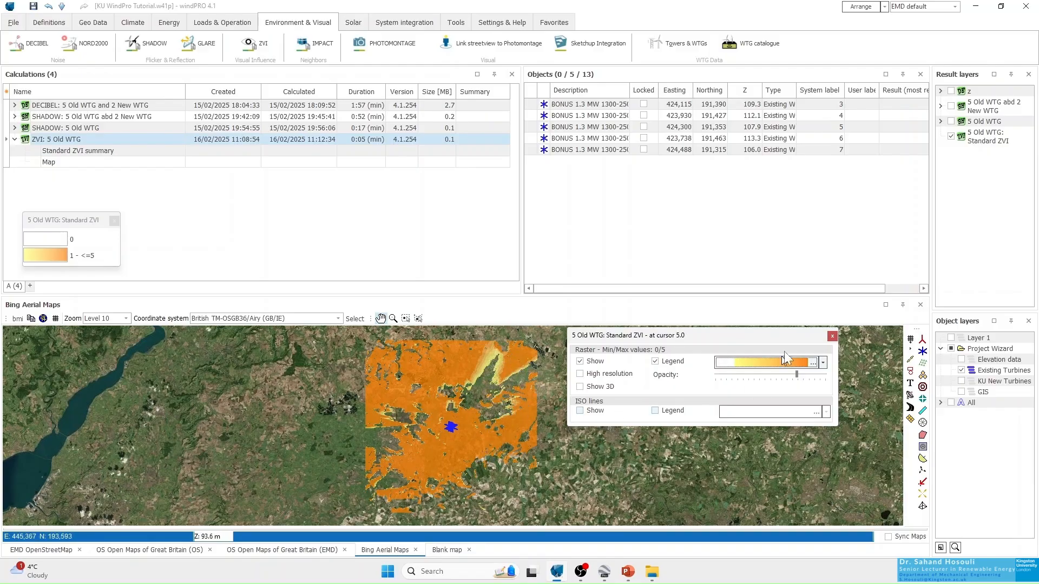
Step: Close the display settings and legend of the 5 Old WTG: Standard ZVI layer and collapse the ZVI: 5 Old WTG calculation
click(832, 336)
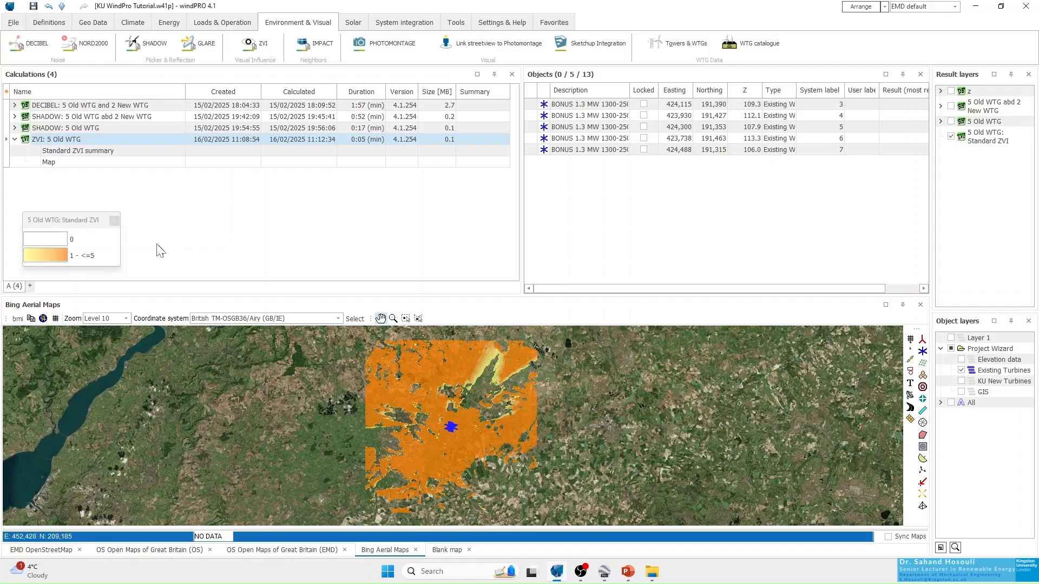
click(114, 220)
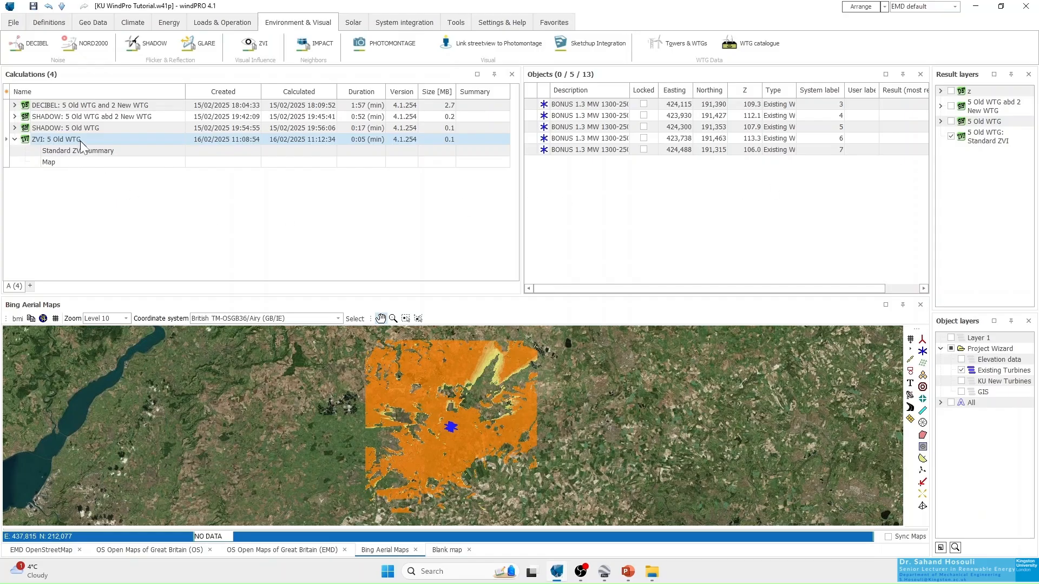
click(15, 140)
click(15, 140)
click(15, 140)
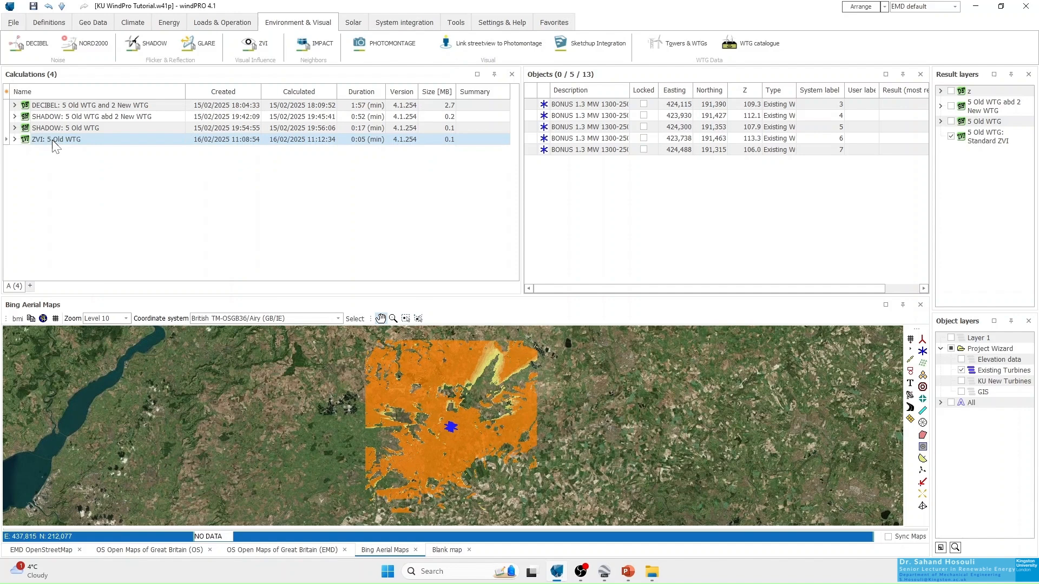
Step: Clone the ZVI: 5 Old WTG calculation and rename the copy 2 New WTG
right_click(54, 144)
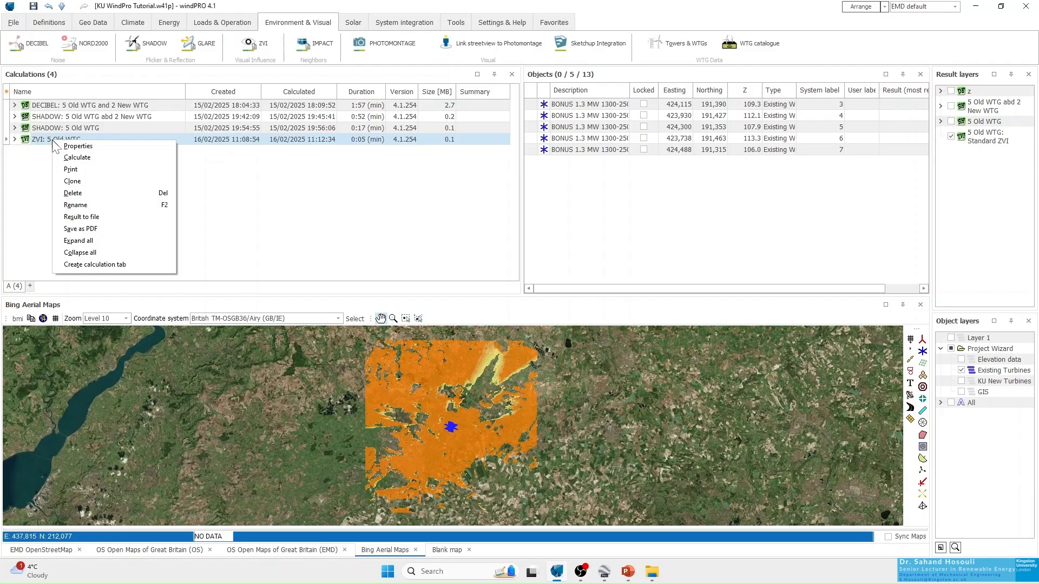
click(70, 181)
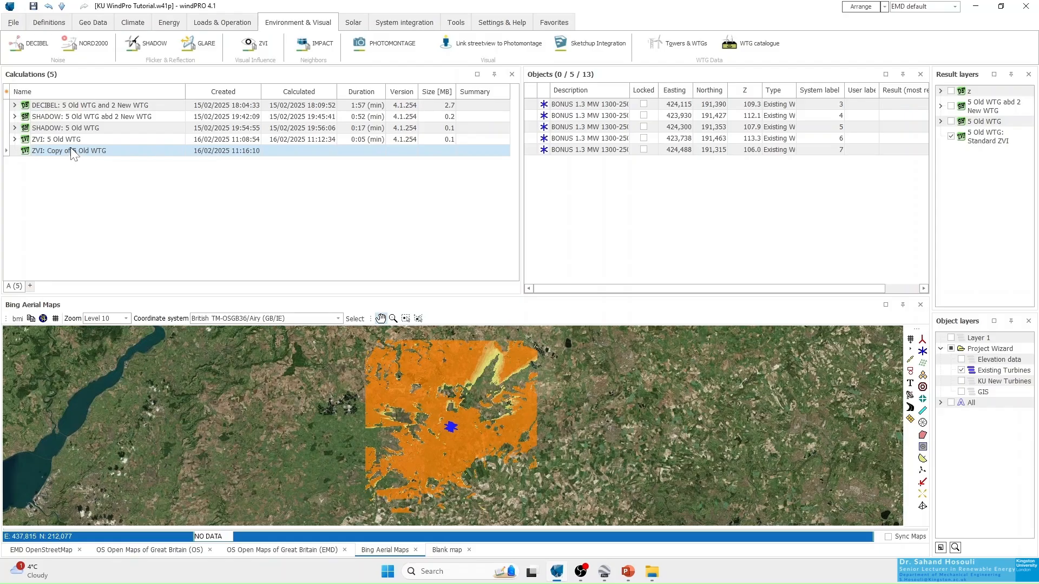
double_click(71, 150)
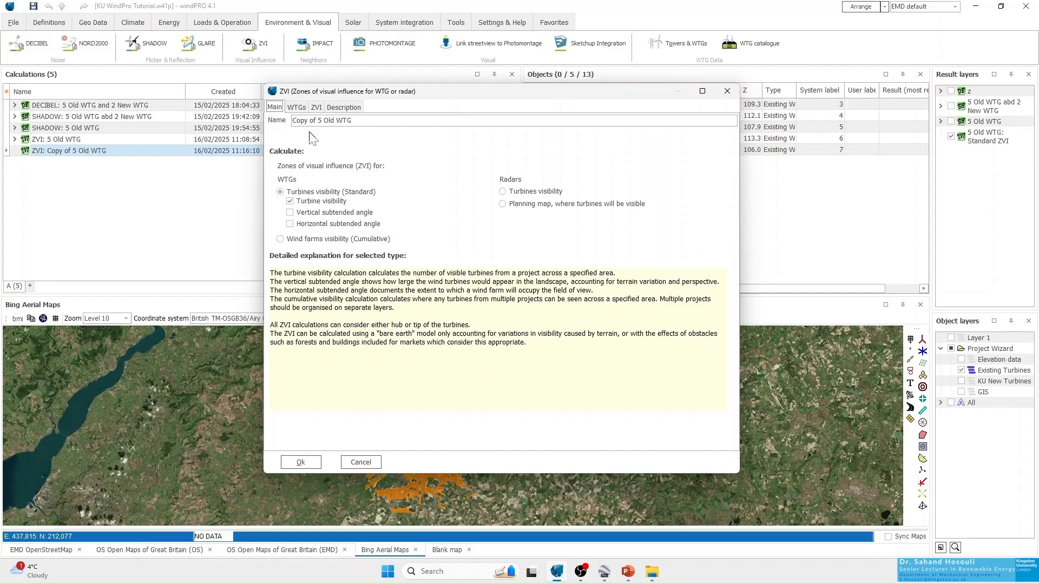
drag(359, 119, 277, 119)
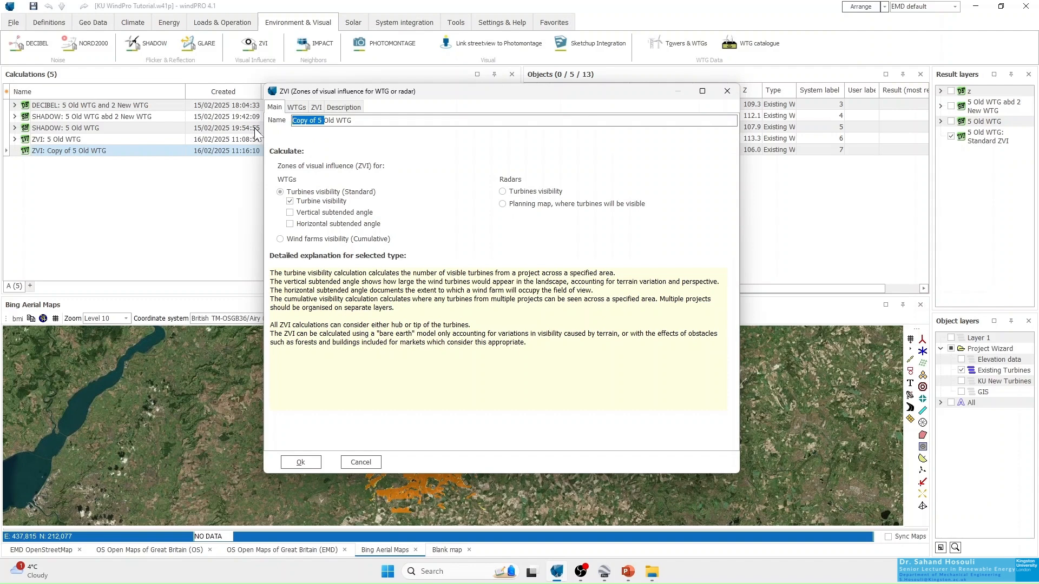
text(2)
key(Delete)
key(Delete)
text(New)
drag(481, 96, 513, 100)
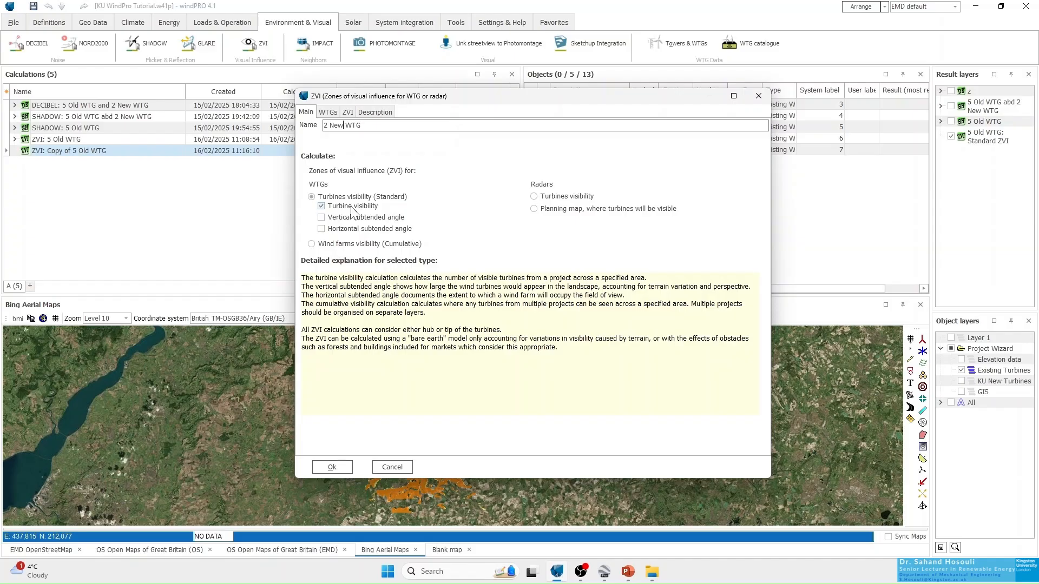
Step: Use only the KU New Turbines layer instead of Existing Turbines in the 2 New WTG calculation and run it with the other settings kept
click(331, 112)
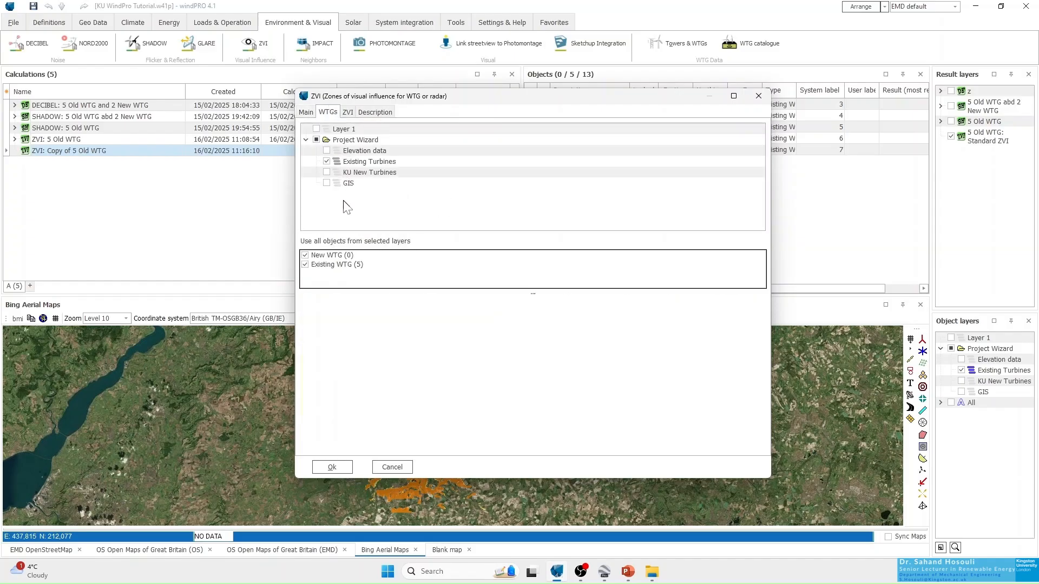
click(326, 172)
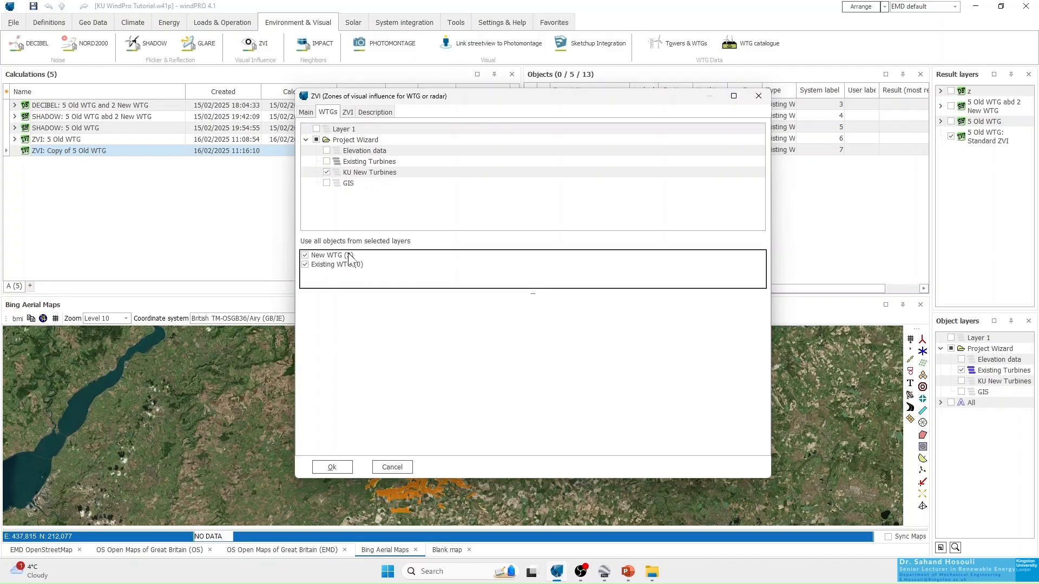
click(348, 112)
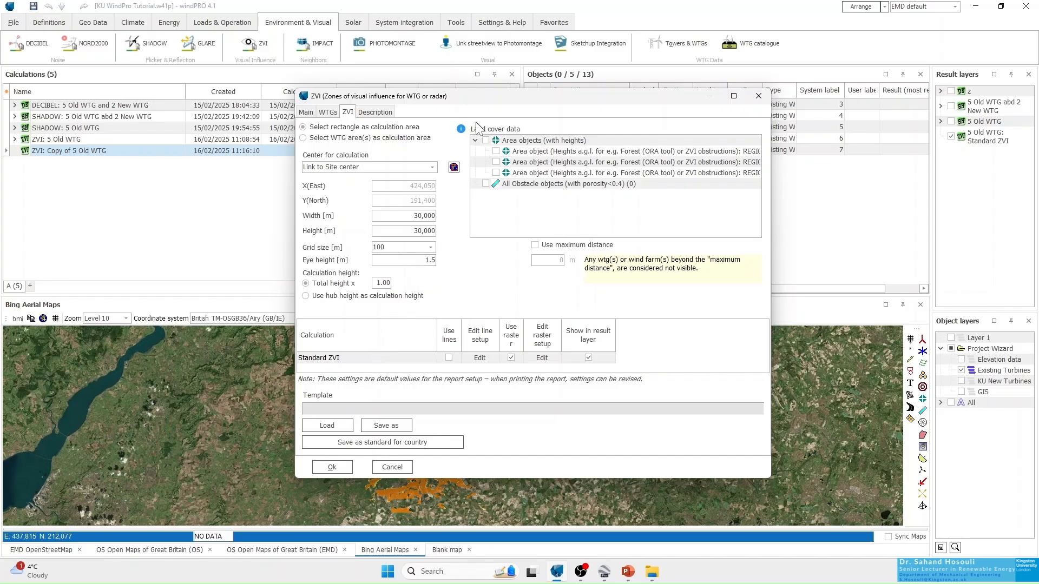
click(373, 113)
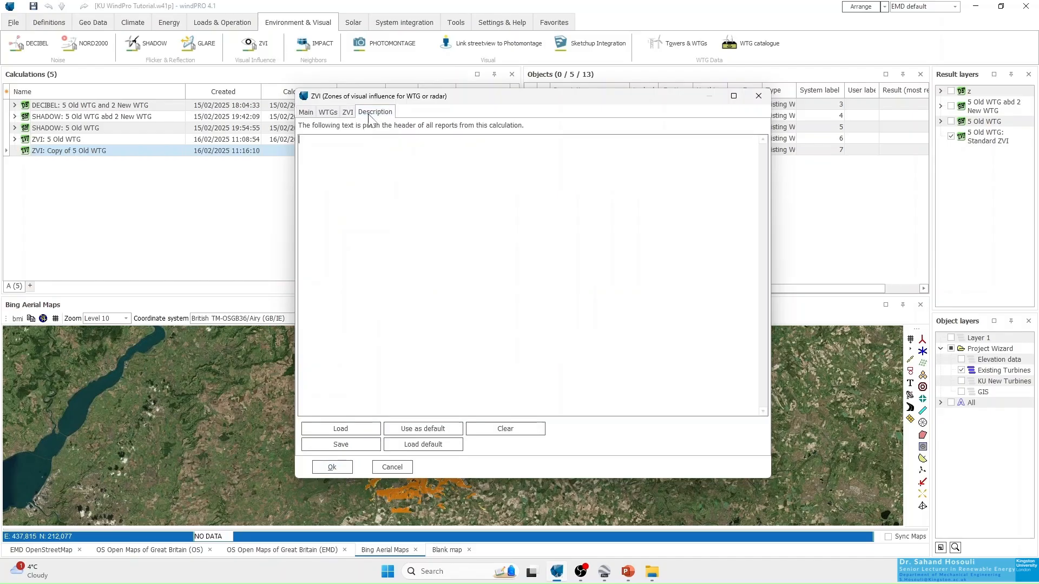
click(335, 467)
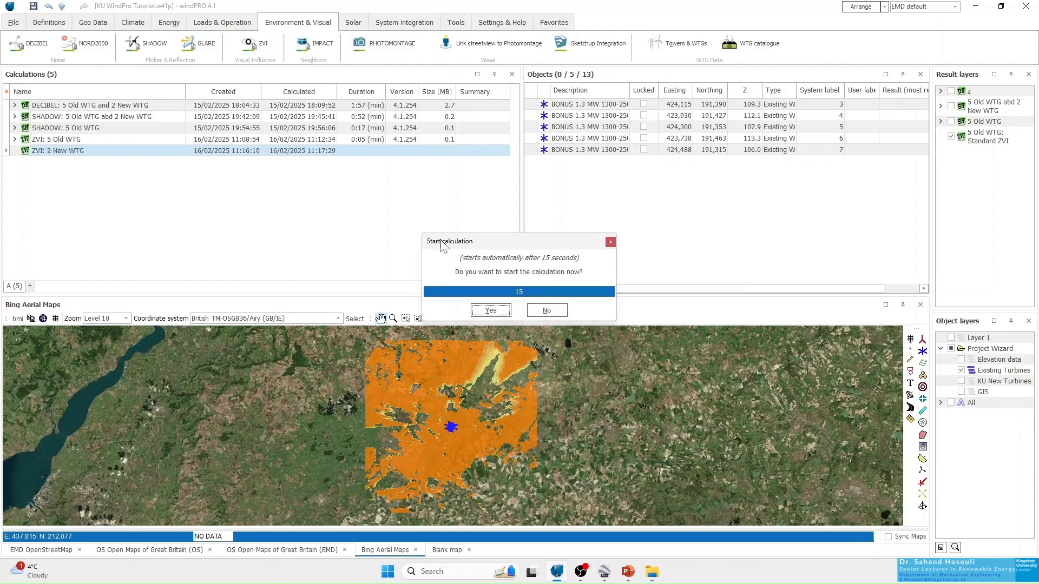
click(491, 310)
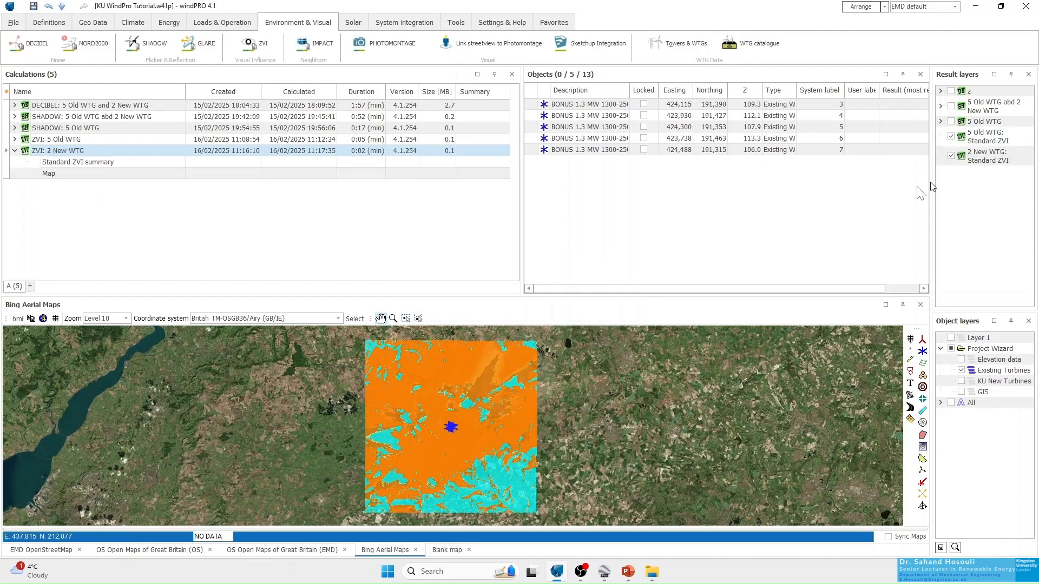
Step: Set both colors of the 0 visible turbines interval to white in the 2 New WTG: Standard ZVI layer's raster colors
click(973, 156)
click(875, 362)
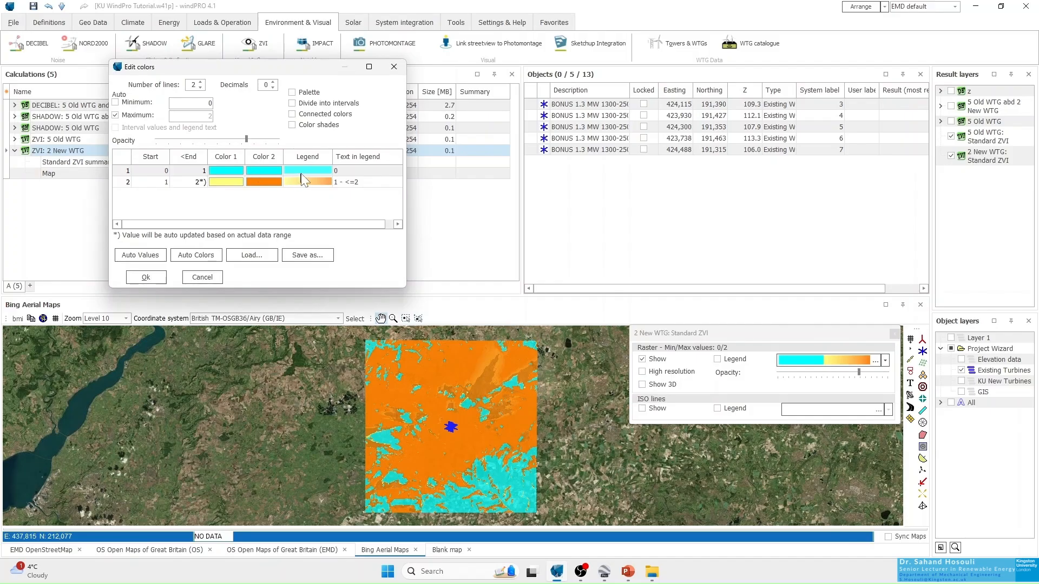
click(262, 170)
click(268, 171)
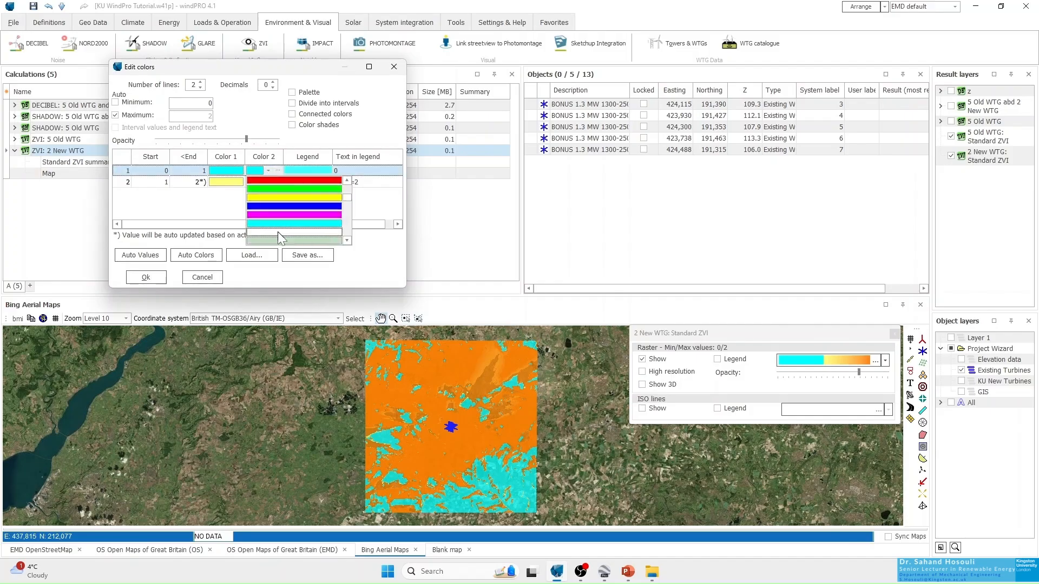
click(275, 232)
click(222, 170)
click(230, 170)
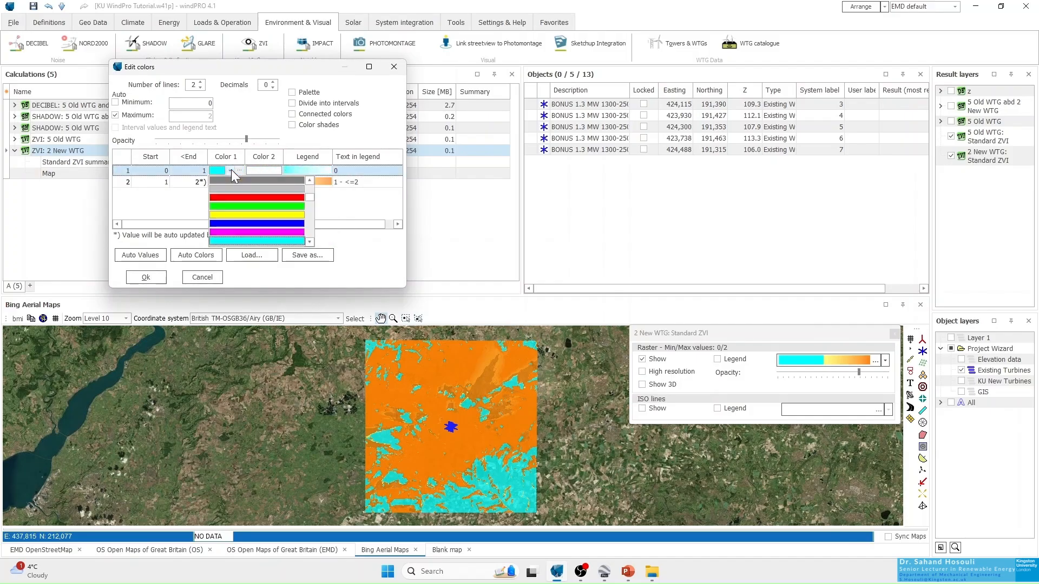
click(248, 241)
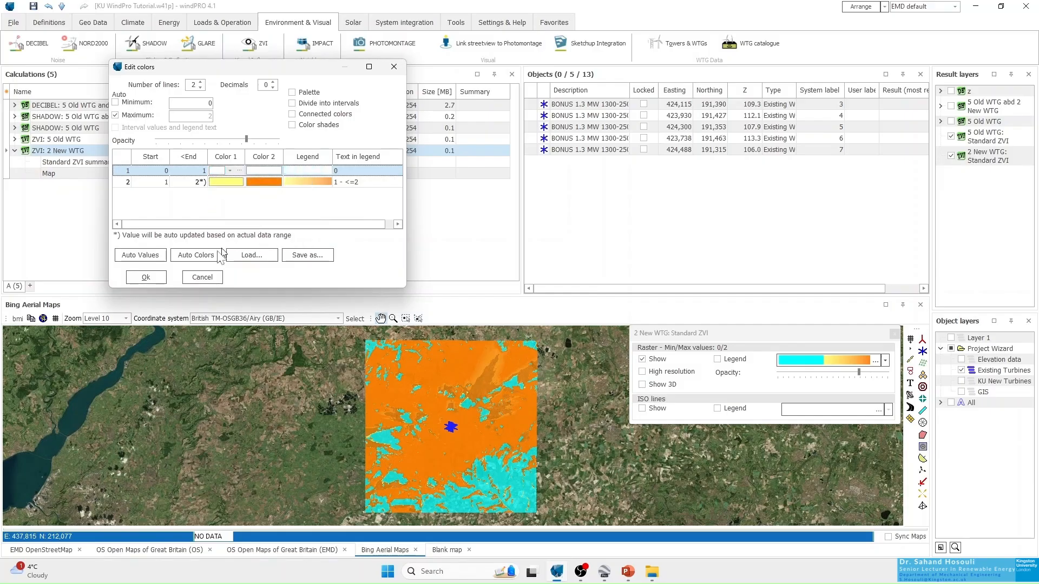
click(153, 277)
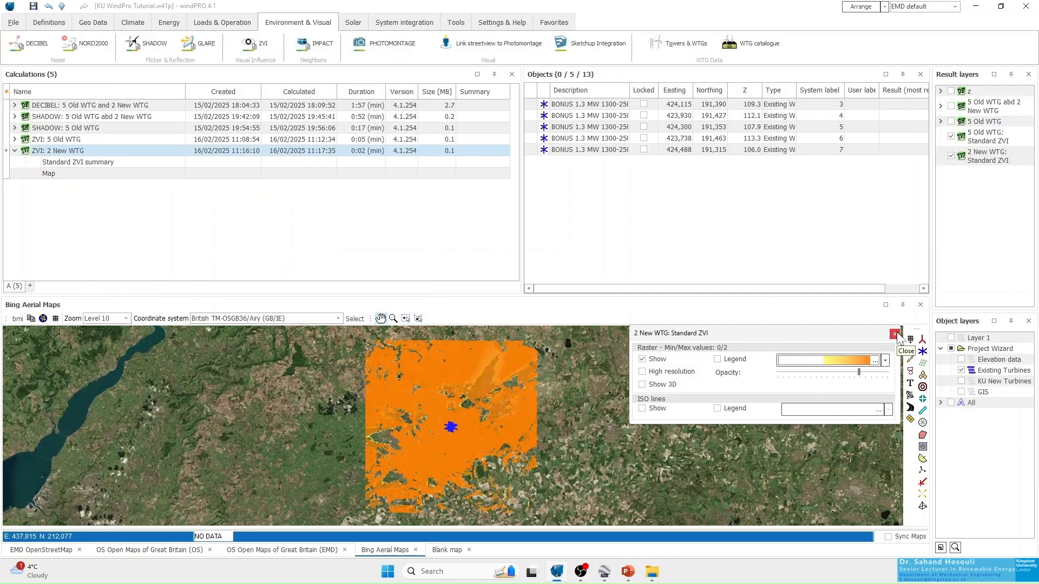
click(894, 334)
Step: Change Color 2 of the 1 - <=2 interval to bright green in the 2 New WTG: Standard ZVI layer's raster colors
click(951, 136)
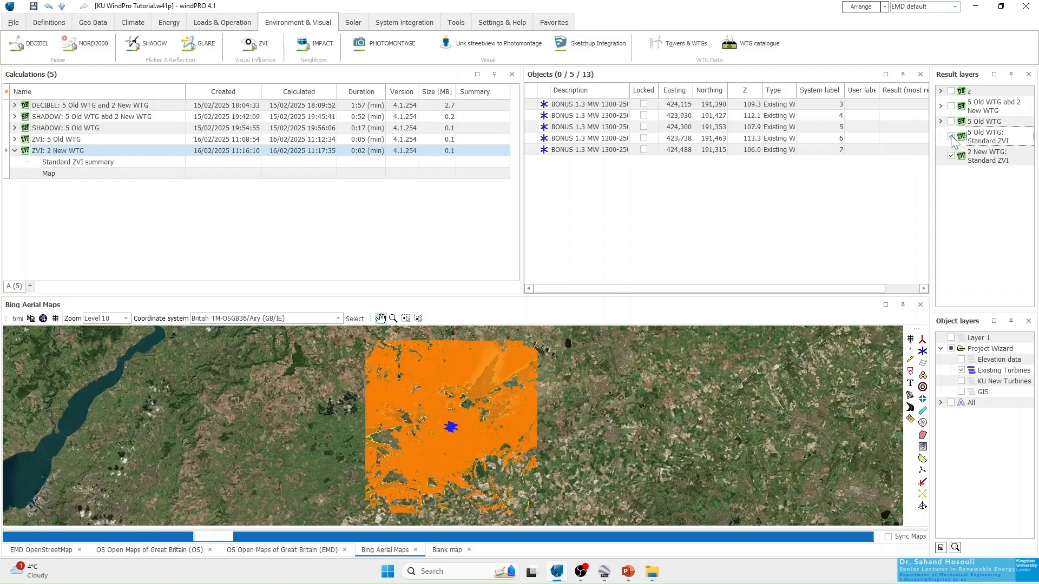
click(968, 156)
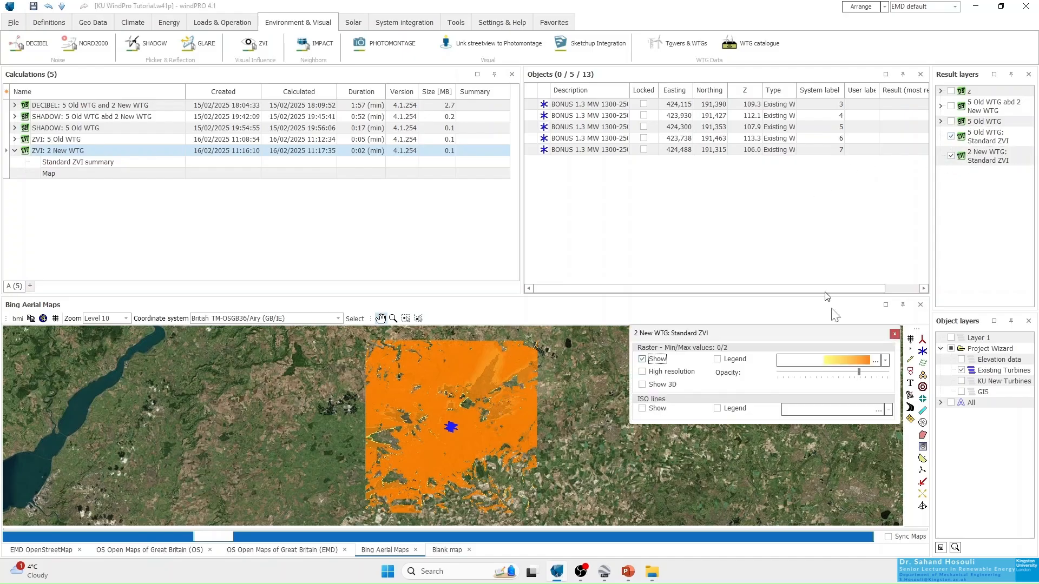
click(875, 360)
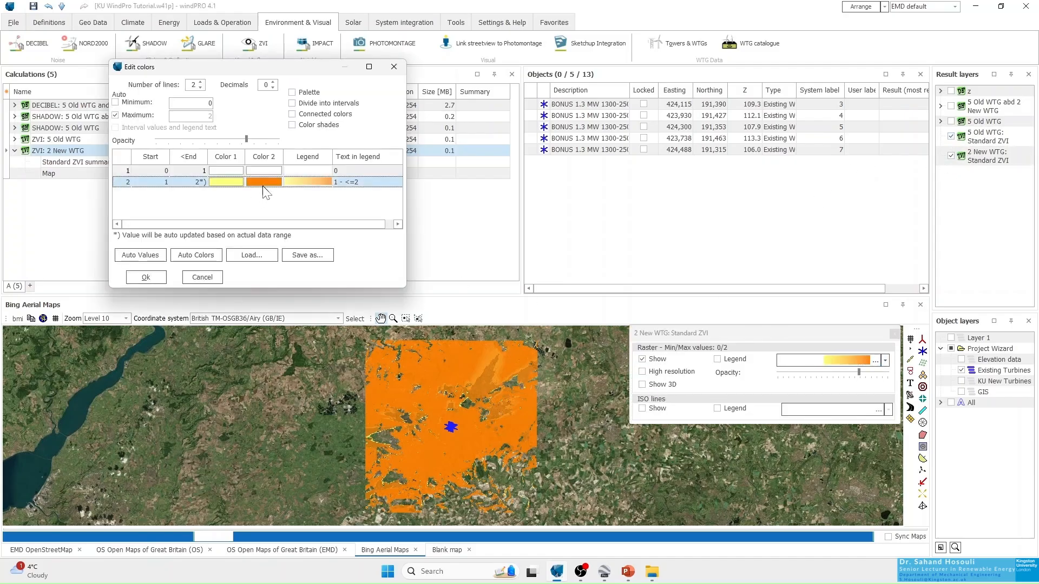
click(263, 186)
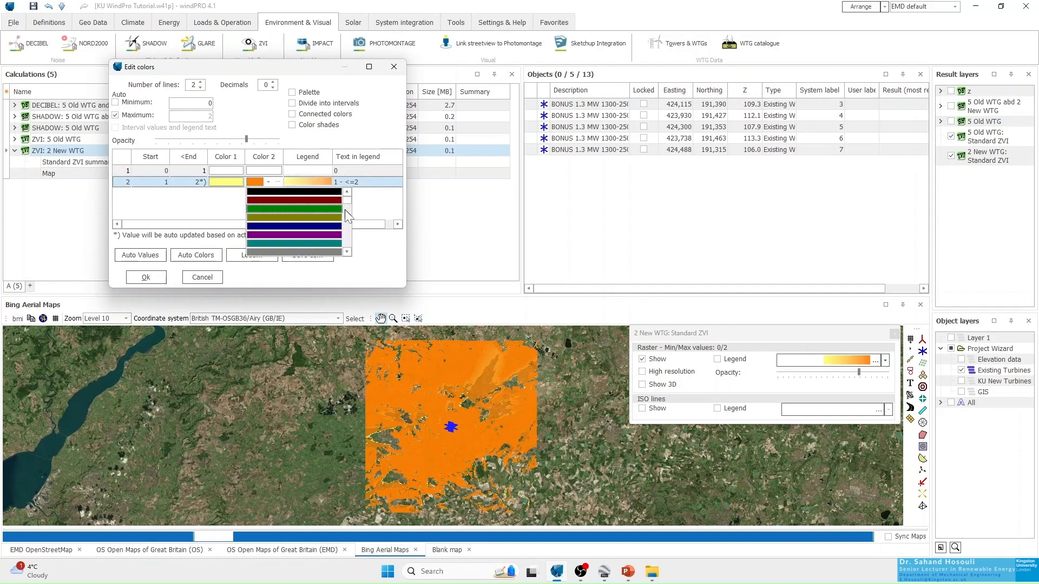
scroll(348, 208, down, 4)
click(317, 243)
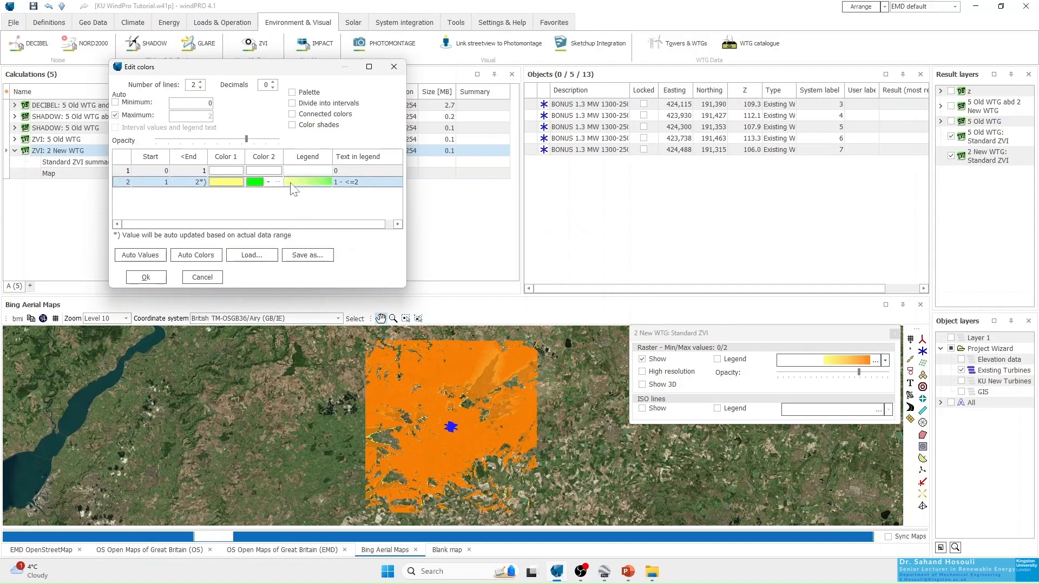
click(146, 278)
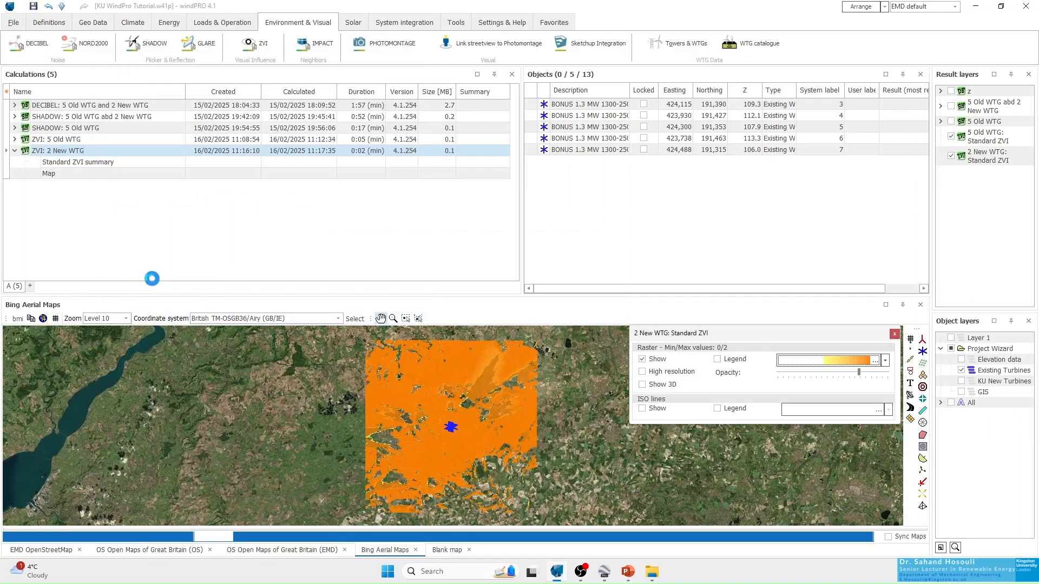
click(894, 333)
Step: Compare the 5 Old WTG and 2 New WTG Standard ZVI layers by showing them in turn, leaving only 2 New WTG shown
click(952, 136)
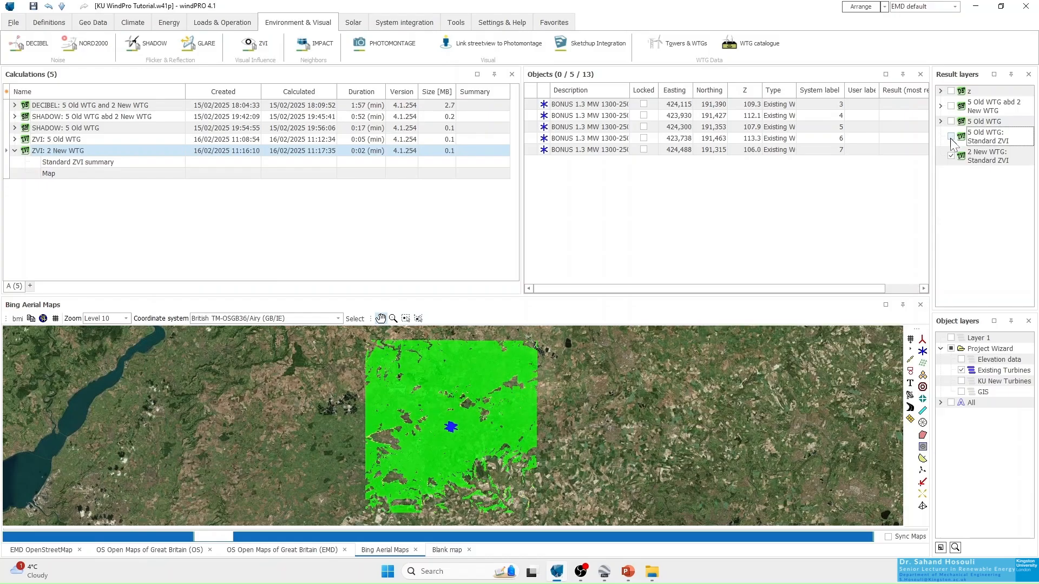
click(951, 137)
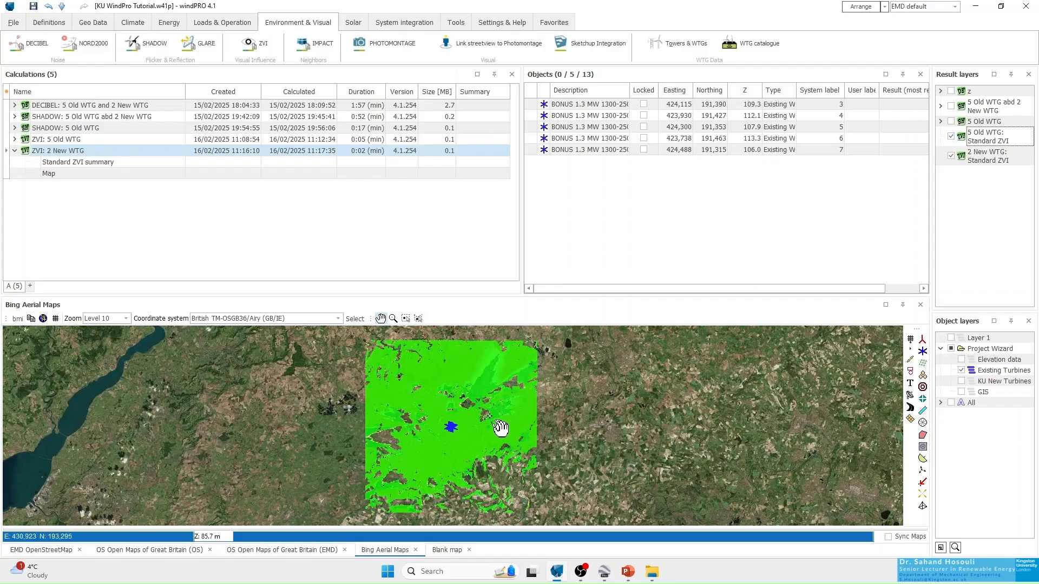
click(952, 137)
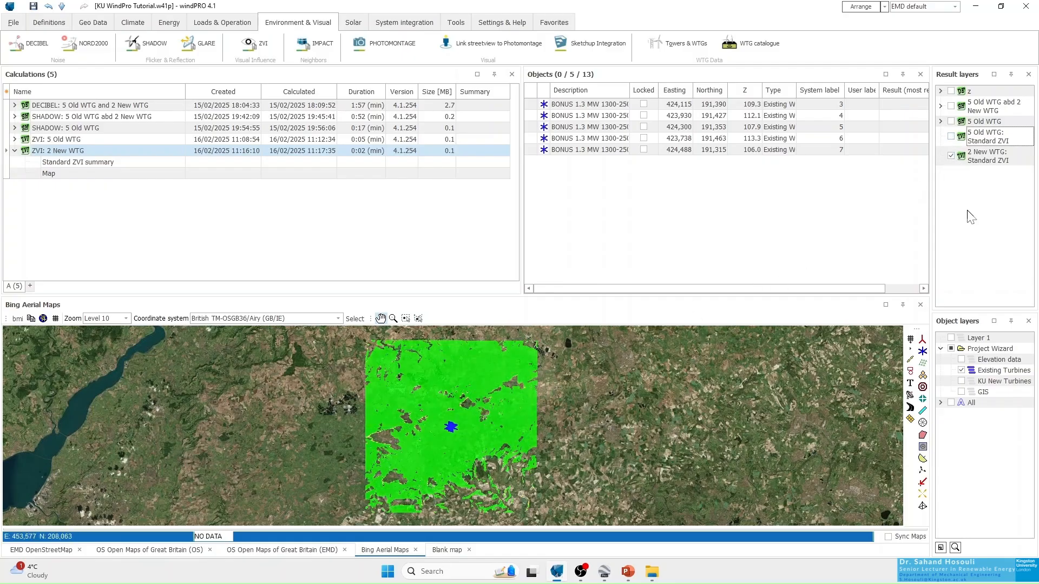
click(950, 156)
click(951, 136)
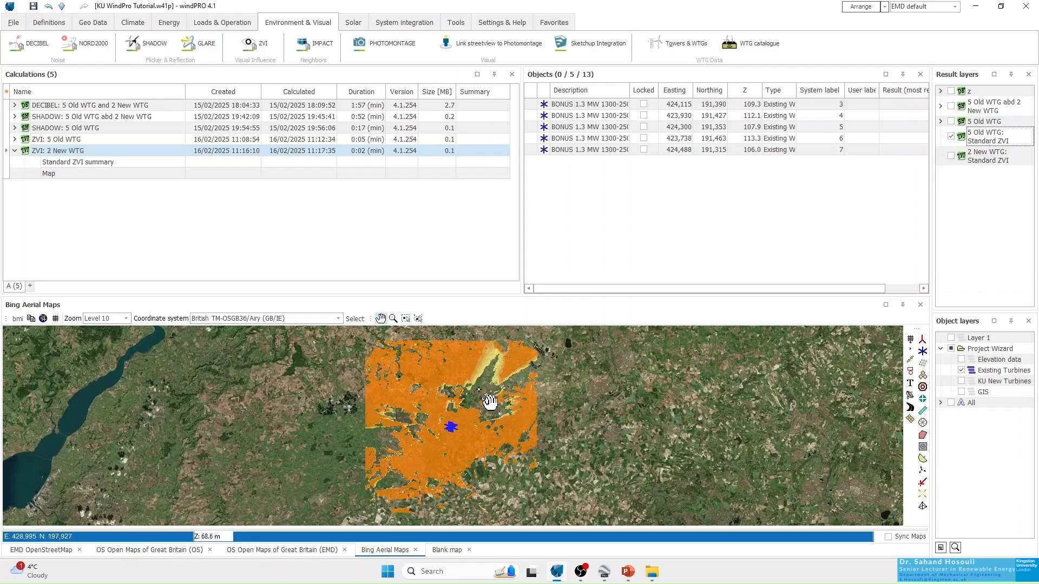
click(950, 136)
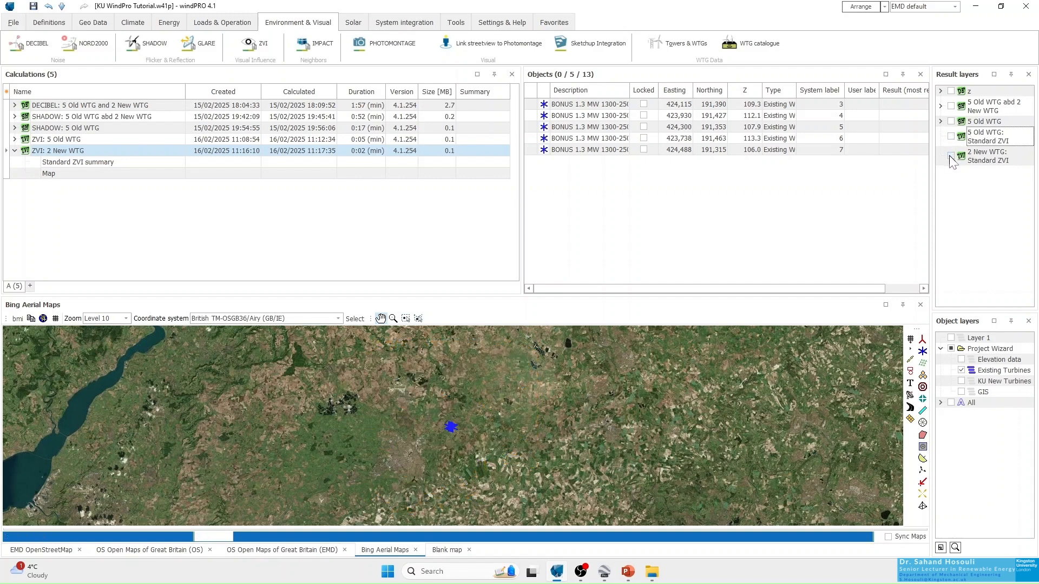
click(951, 156)
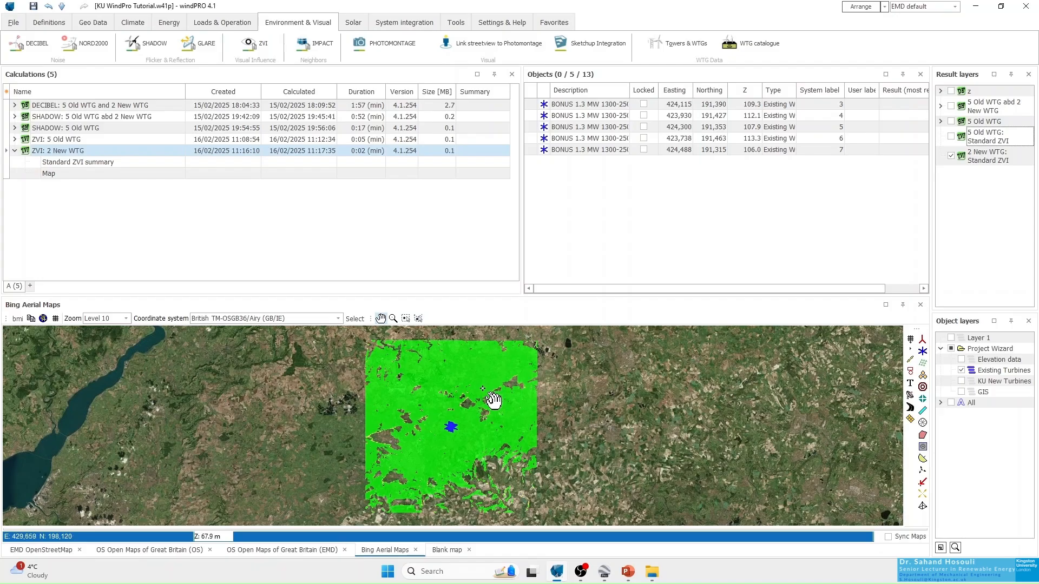
Step: Open the display settings of the 2 New WTG: Standard ZVI layer and examine its interval colors in the raster color editor
right_click(979, 157)
key(Escape)
click(979, 157)
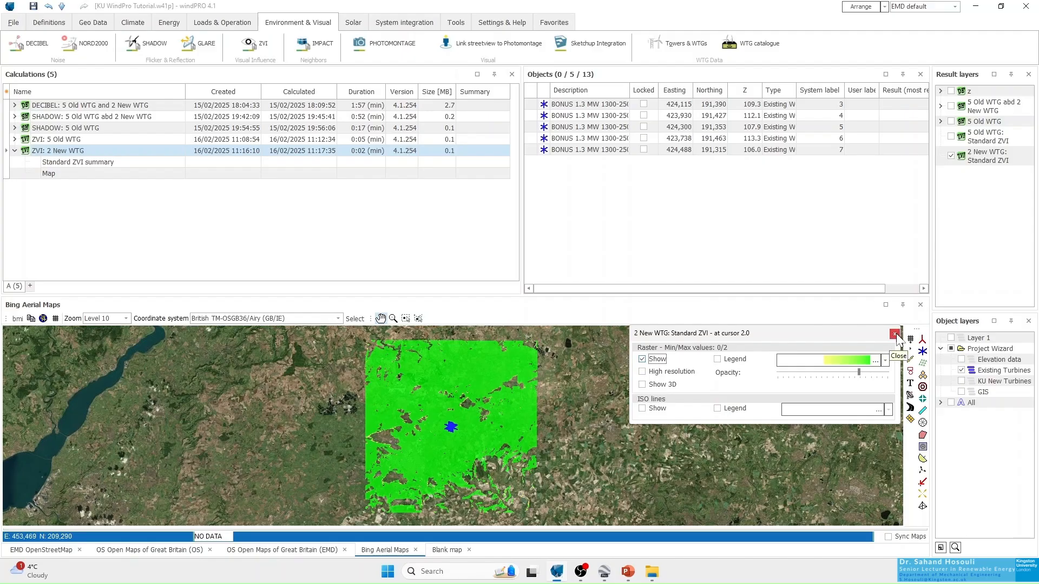
click(878, 362)
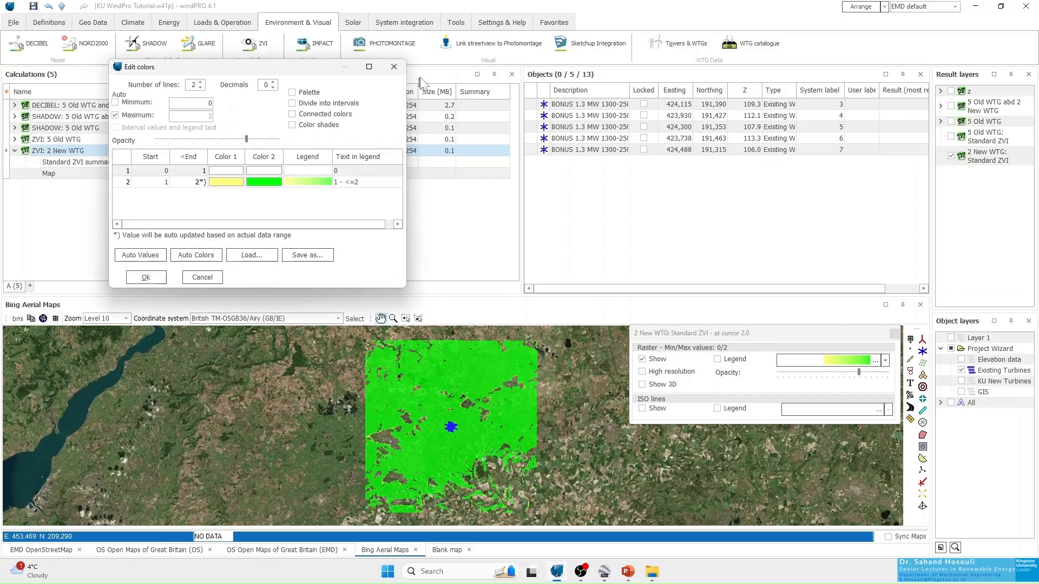
click(403, 60)
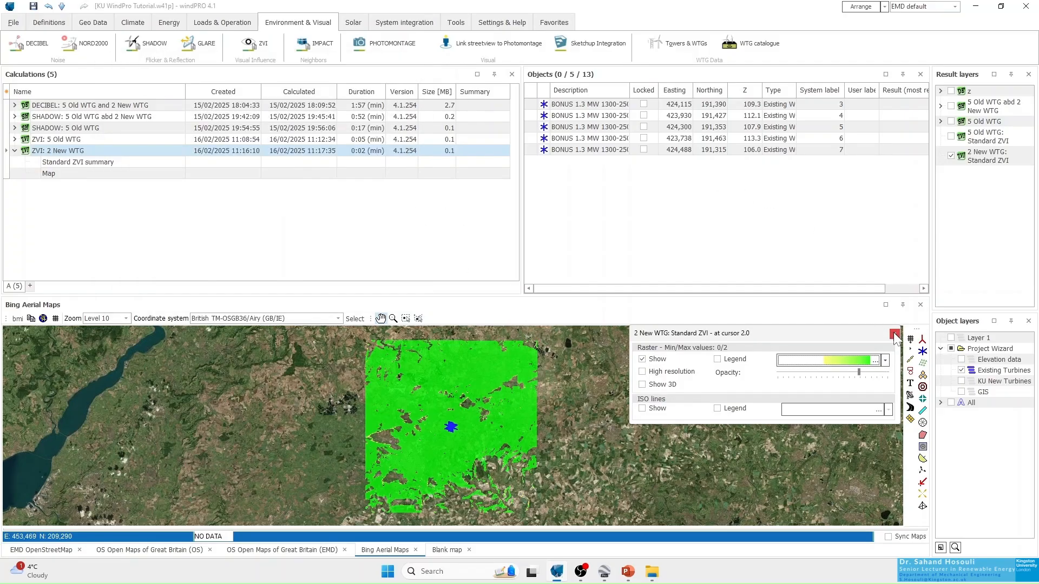
click(879, 361)
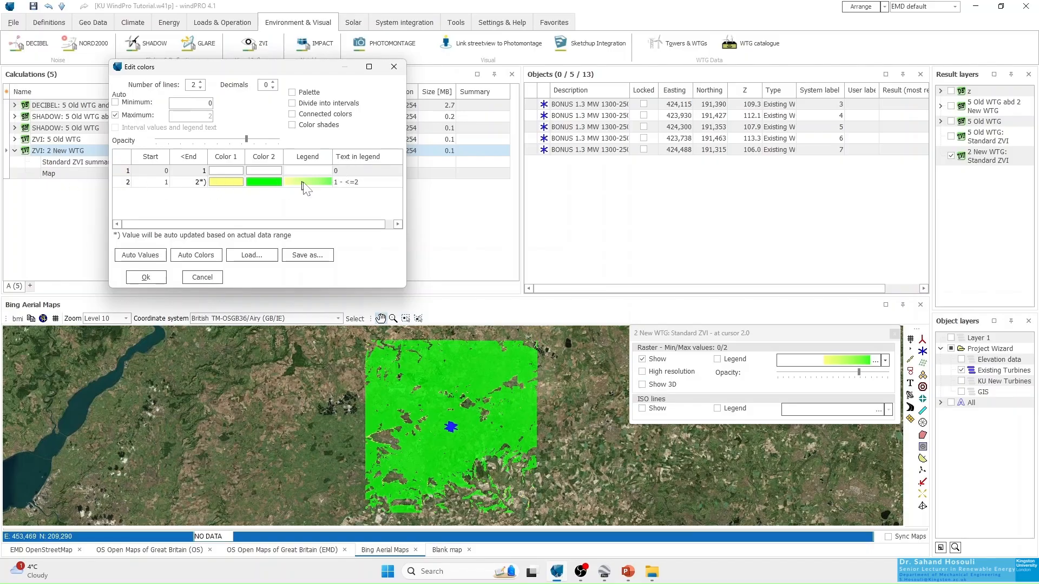
Step: Close the 2 New WTG: Standard ZVI color and display settings, hide that layer and show the 5 Old WTG: Standard ZVI layer instead
click(393, 67)
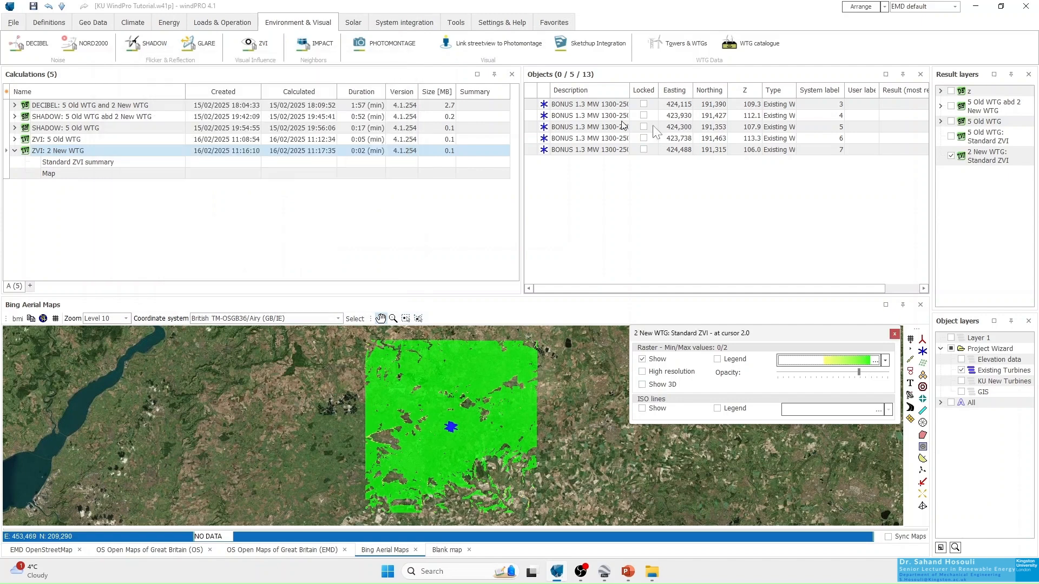
click(895, 335)
click(951, 156)
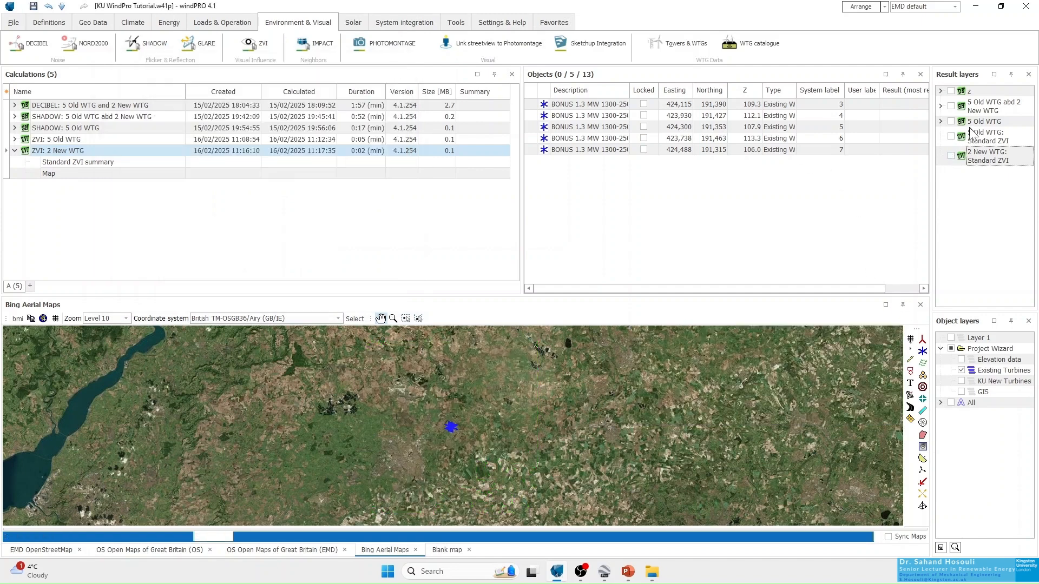
click(951, 136)
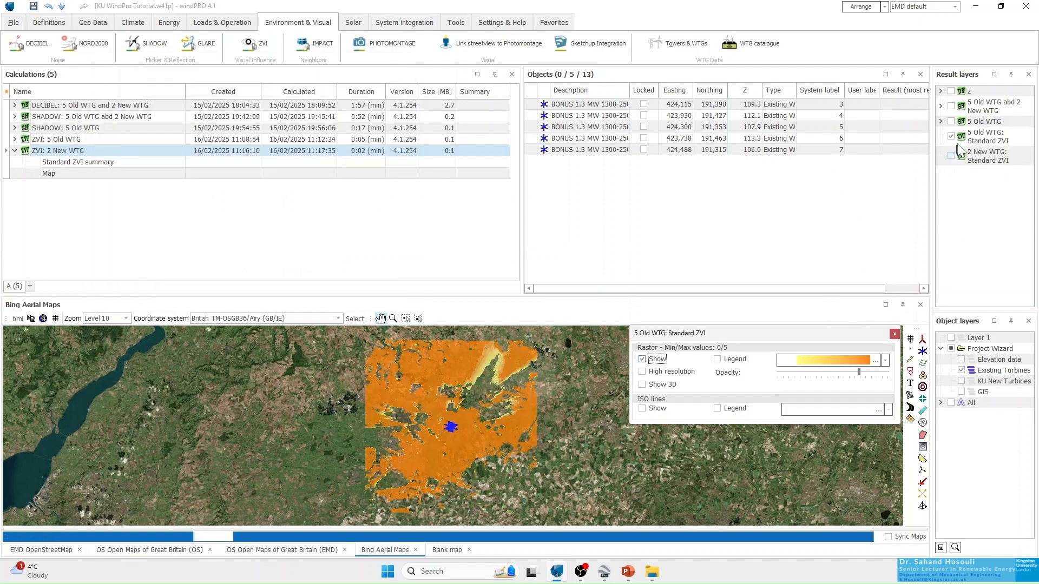
Step: Open the raster color editor of the 5 Old WTG: Standard ZVI layer and set the number of lines to 6
drag(808, 335, 723, 187)
click(793, 212)
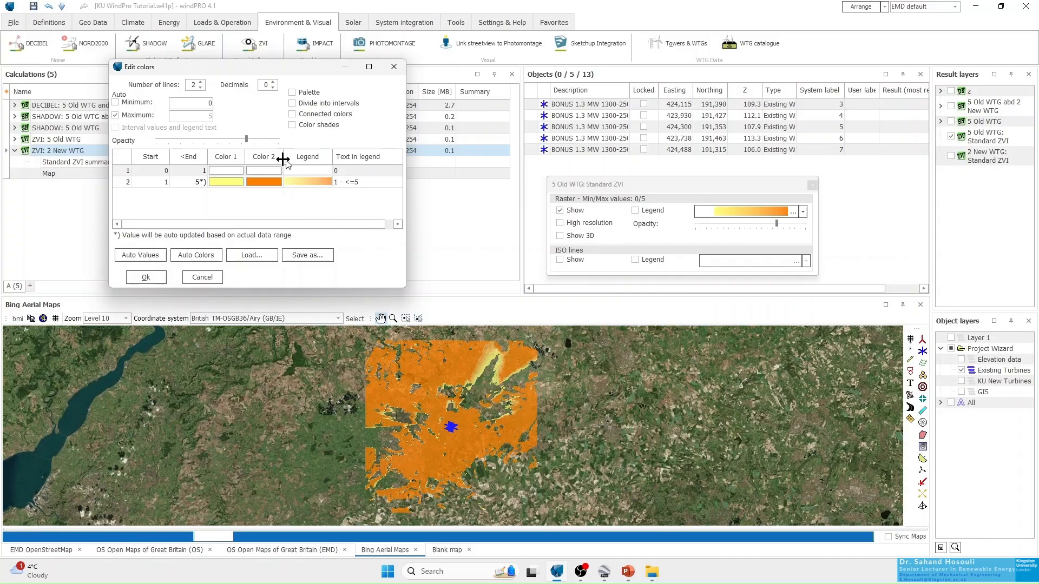
click(200, 82)
click(201, 81)
click(200, 82)
click(201, 82)
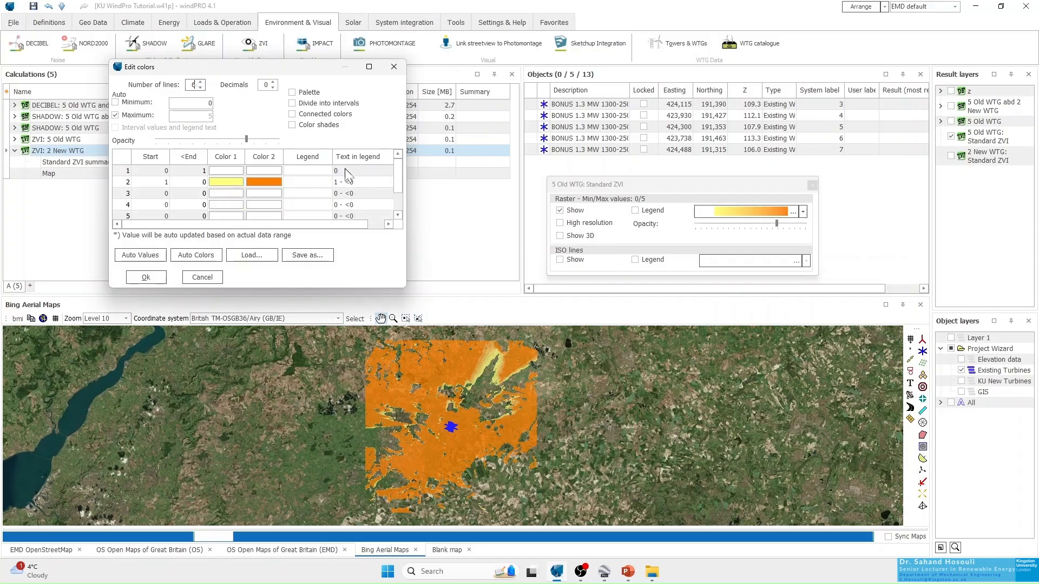
Step: Set the end of color interval 2 and the start of interval 3 to 2
click(205, 182)
click(203, 182)
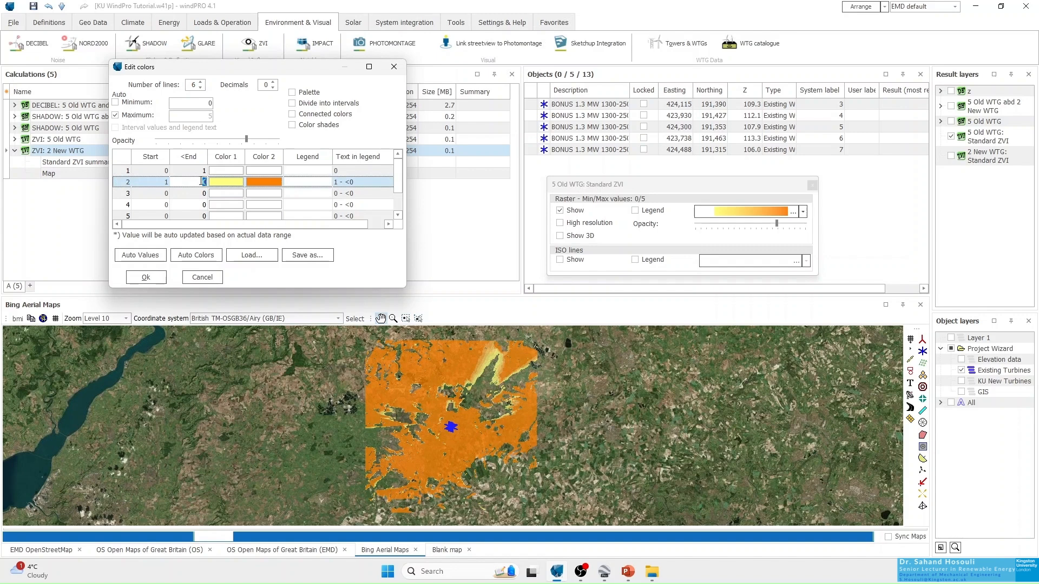
text(2)
key(Return)
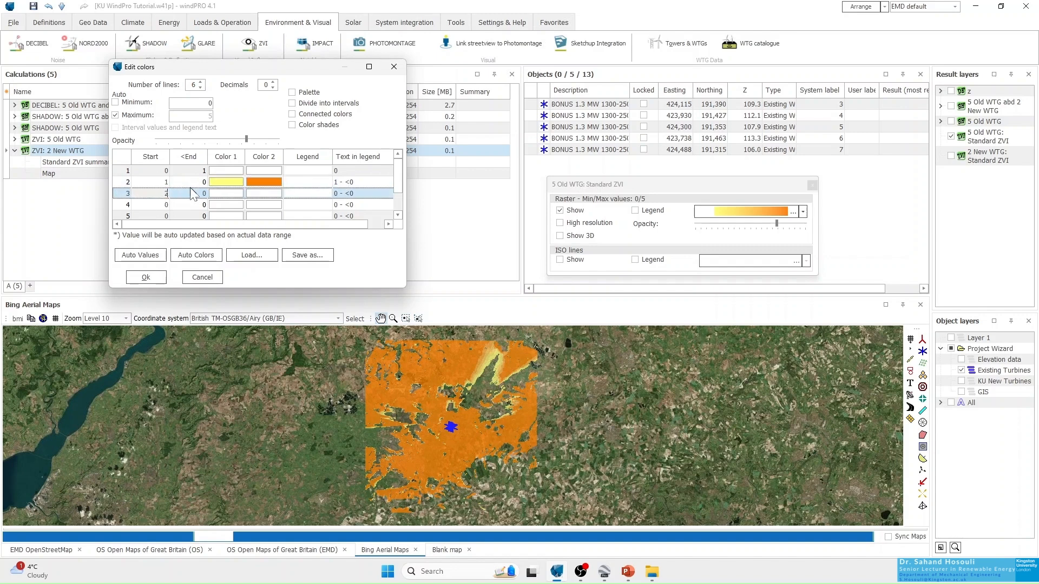
click(203, 182)
click(203, 182)
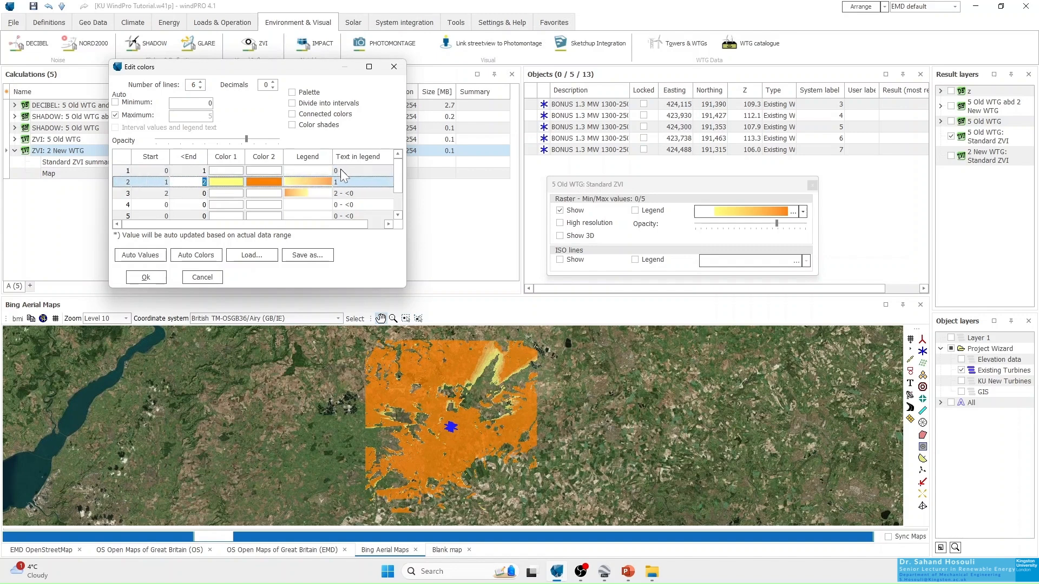
Step: Set the start of color interval 4 and the end of interval 3 to 3
click(166, 204)
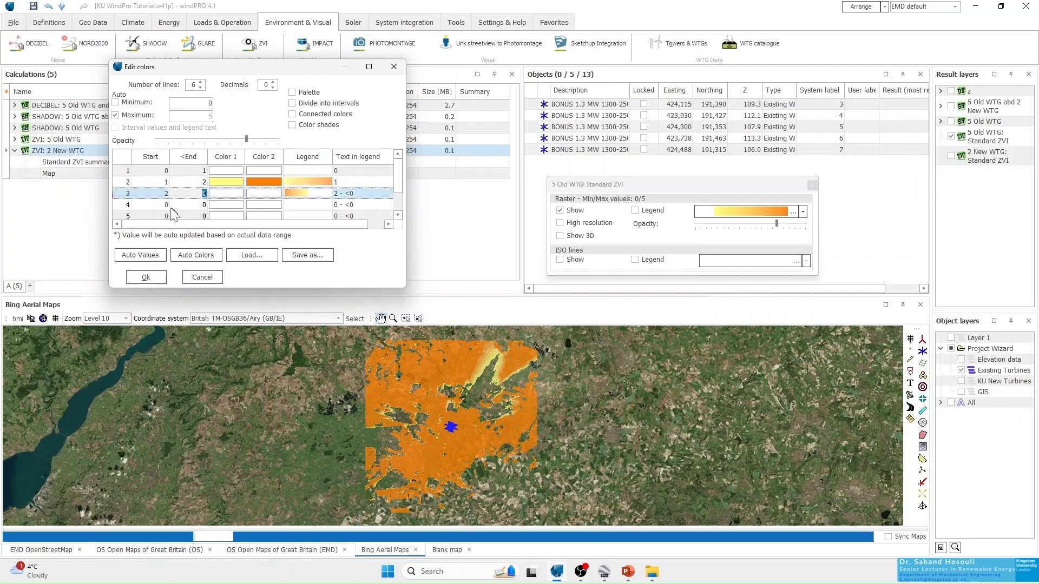
click(166, 205)
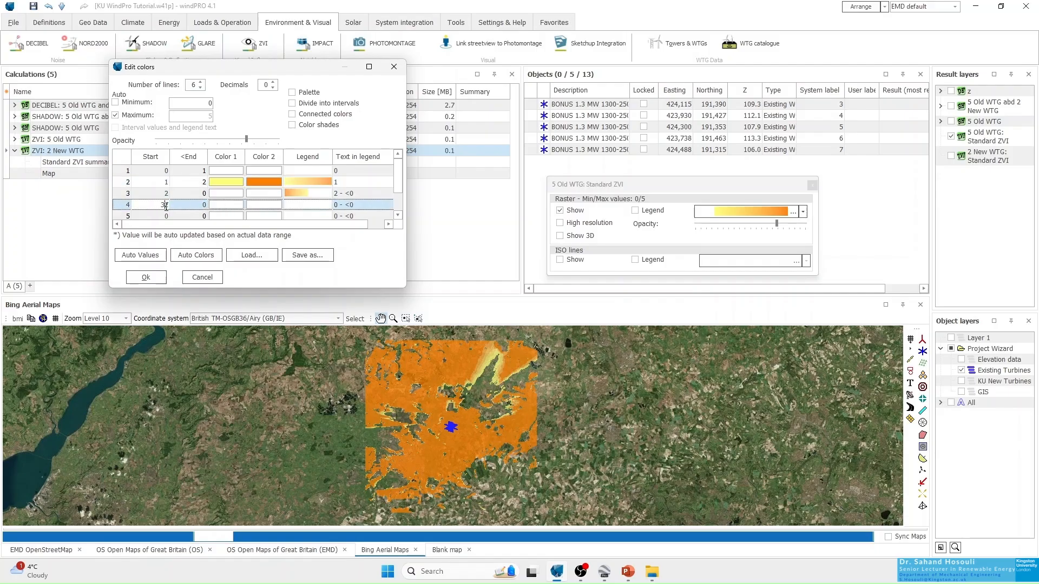
text(3)
click(192, 193)
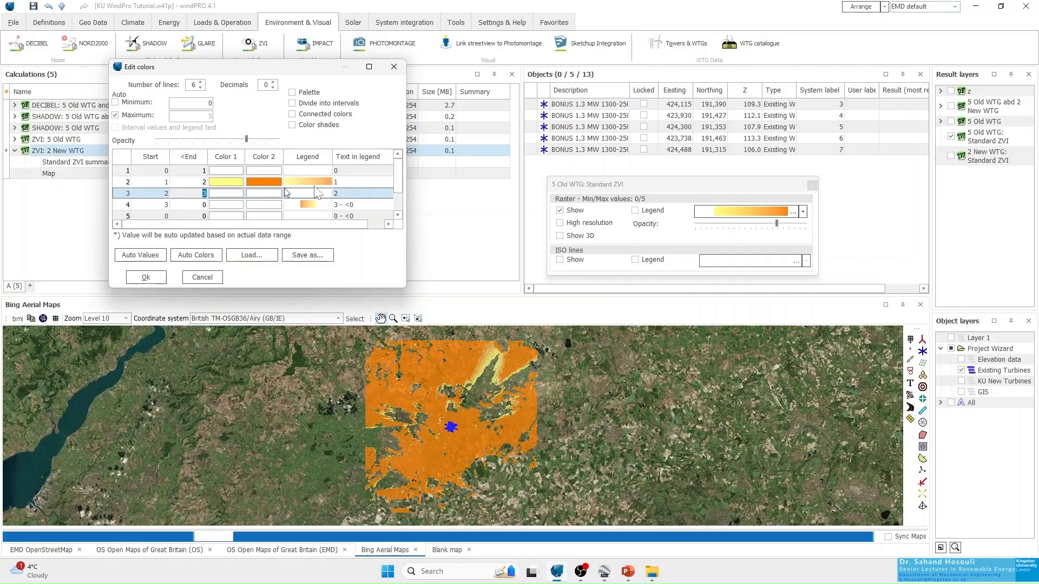
Step: Set interval 4's end and interval 5's start to 4, and interval 5's end and interval 6's start to 5
scroll(401, 179, down, 1)
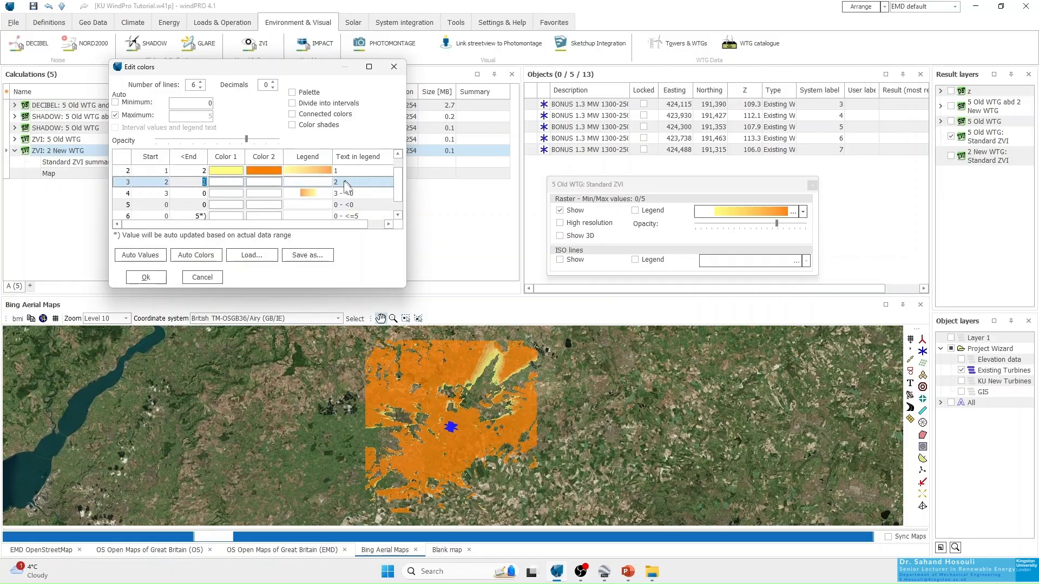
click(166, 205)
text(4)
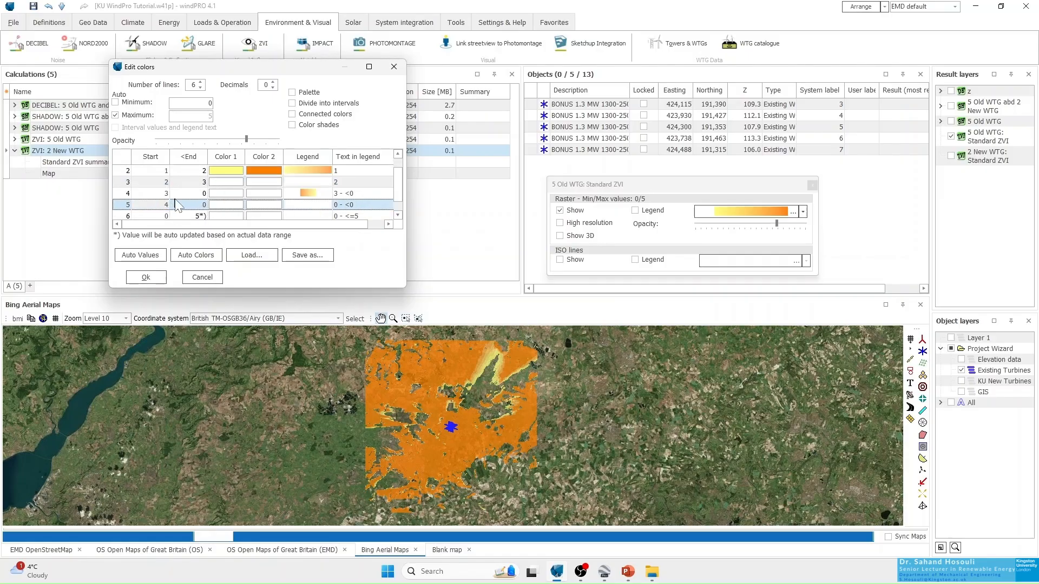
click(204, 193)
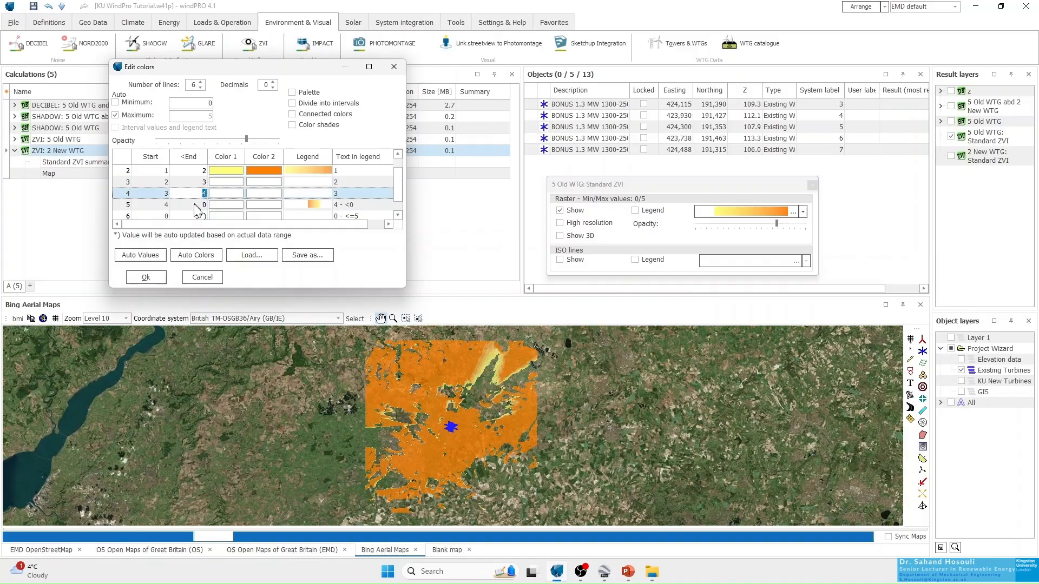
click(166, 215)
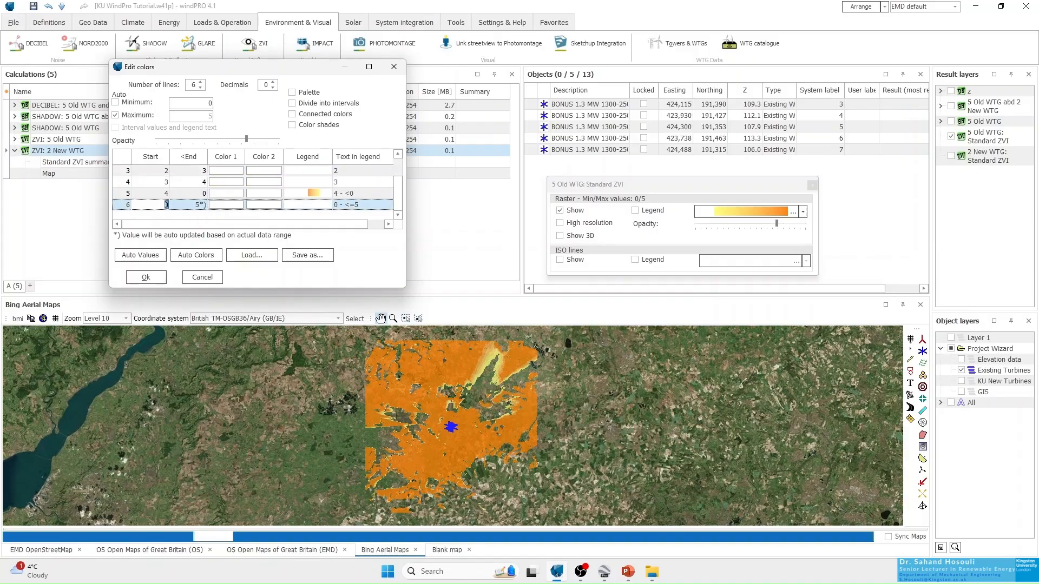
text(5)
click(205, 193)
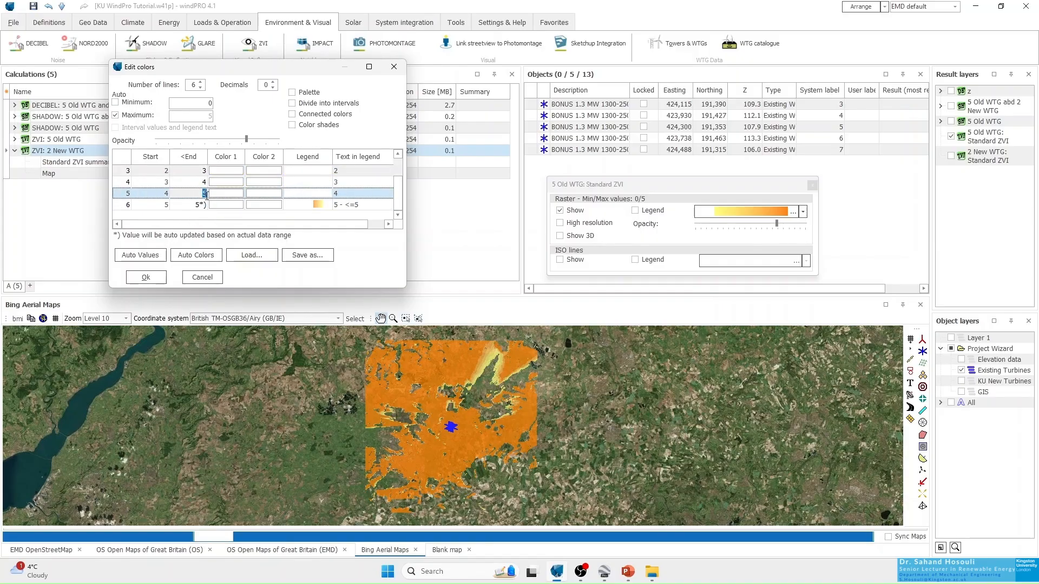
Step: Enlarge the color editor to show all six intervals and set both colors of the 1 visible turbine interval to light yellow
drag(401, 191, 405, 169)
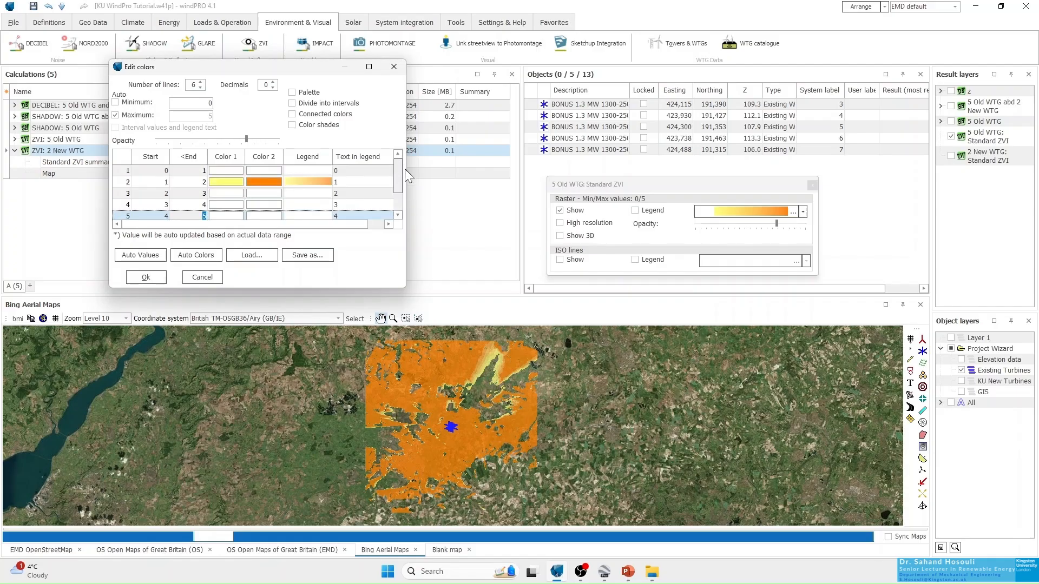
drag(406, 287, 456, 329)
click(326, 235)
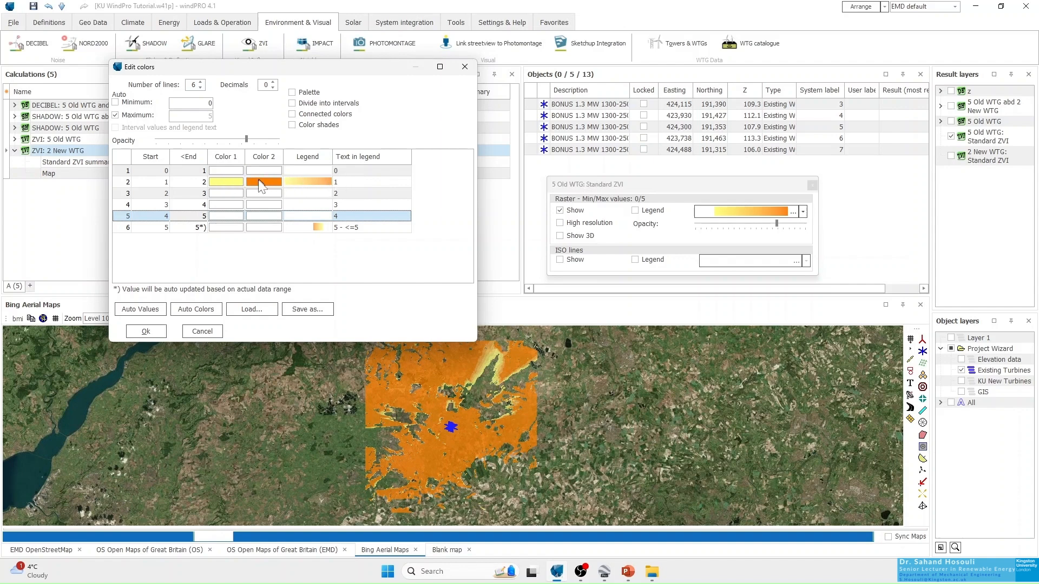
click(238, 182)
click(239, 182)
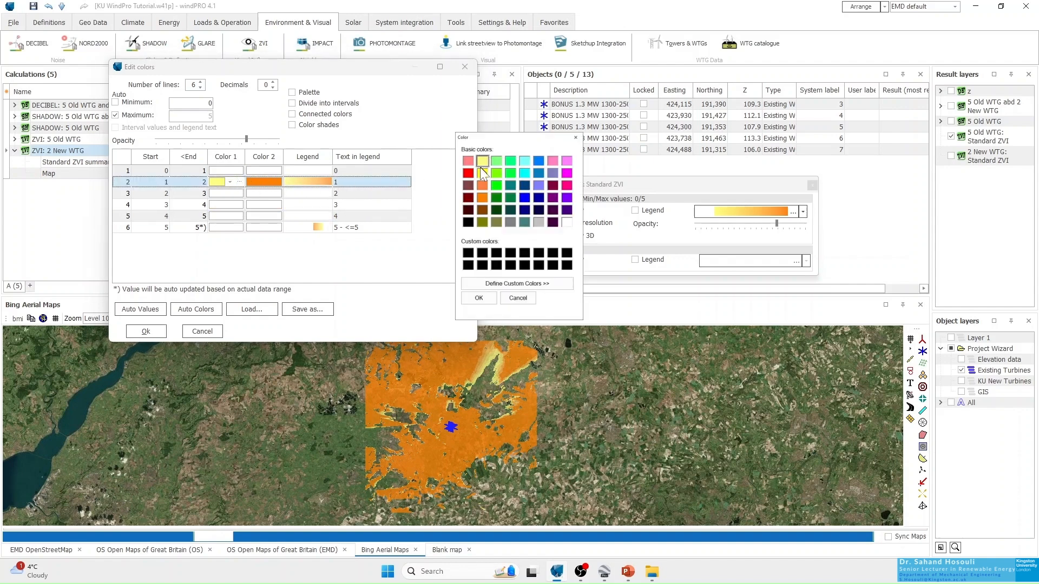
click(478, 299)
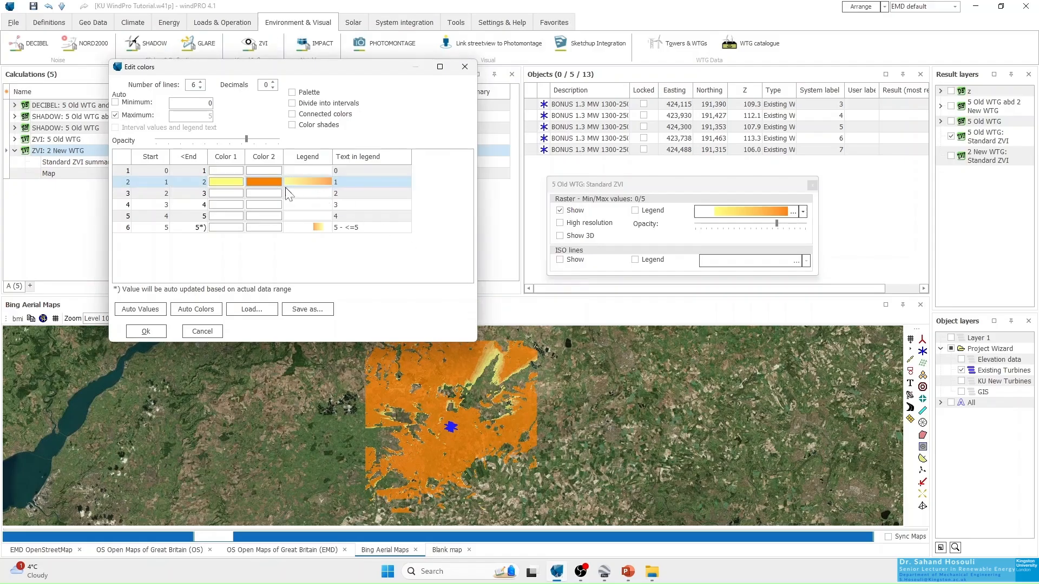
click(265, 183)
click(270, 217)
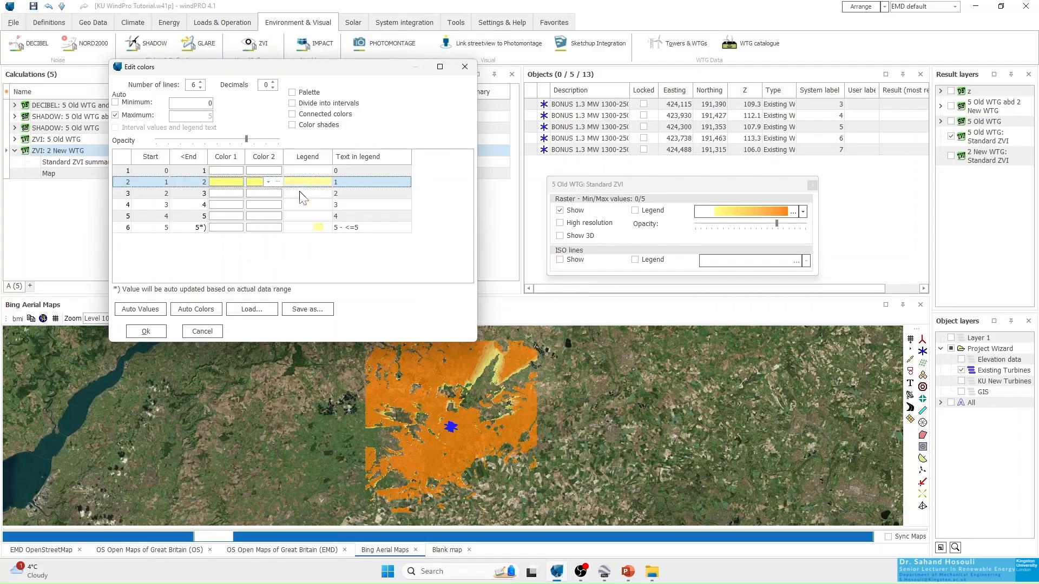
Step: Set Color 1 of the 2 visible turbines interval to orange and its Color 2 to light orange
click(223, 193)
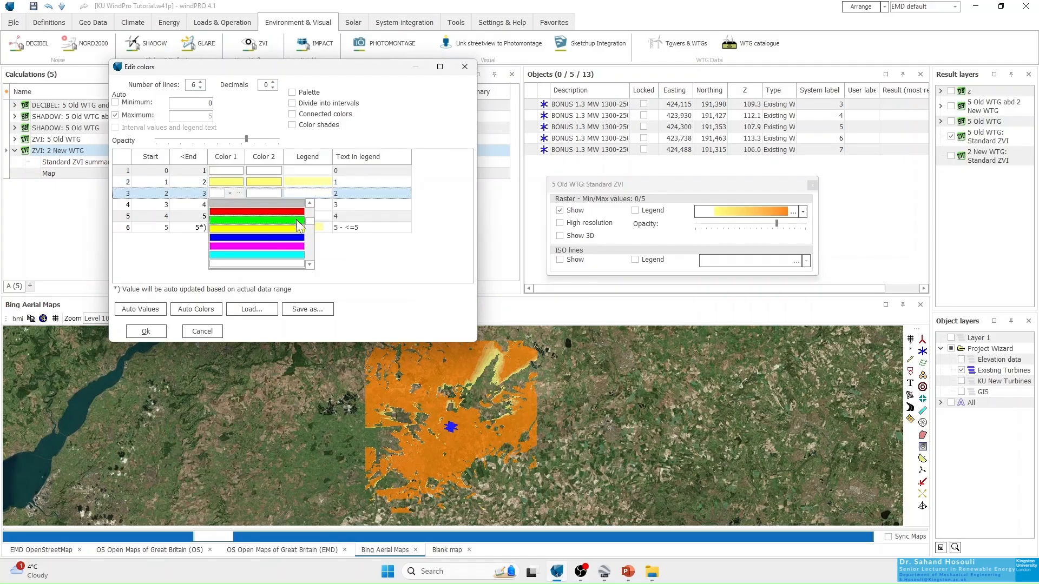
click(300, 199)
click(234, 194)
click(236, 193)
click(482, 186)
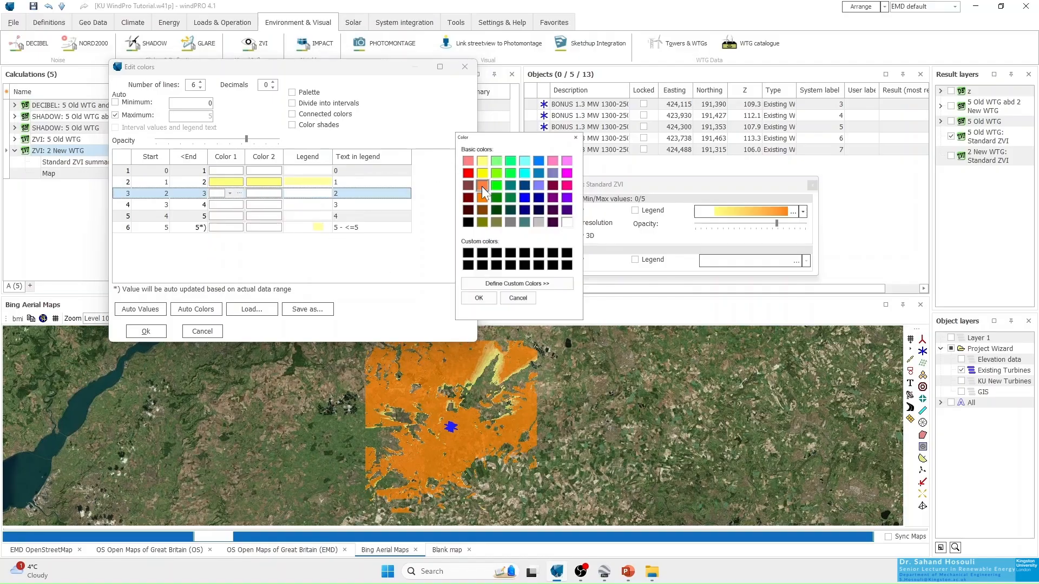
click(477, 298)
click(262, 197)
click(268, 194)
click(276, 193)
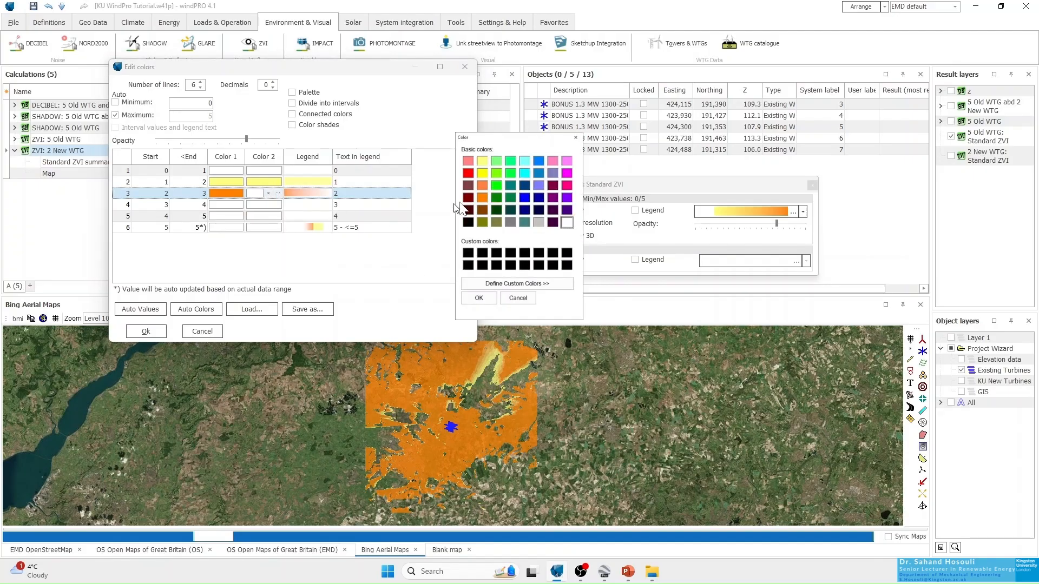
click(478, 298)
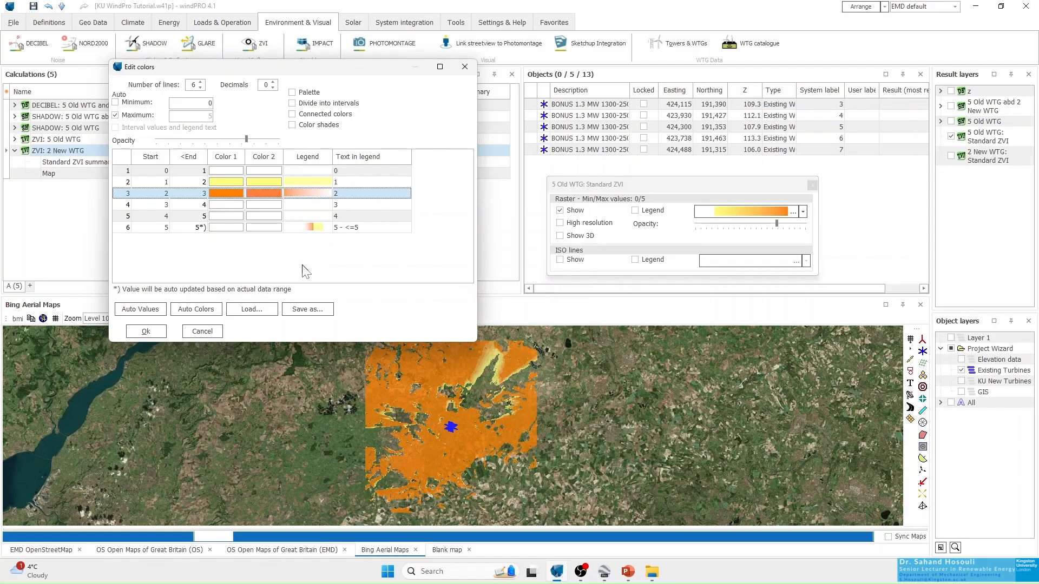
Step: Set both colors of the 3 visible turbines interval to bright blue
click(226, 204)
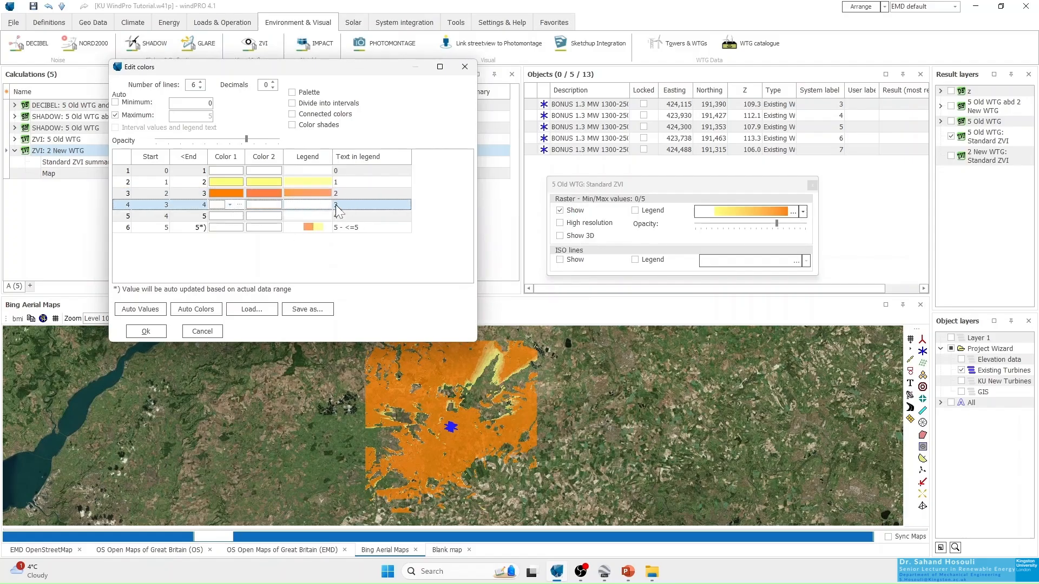
click(239, 209)
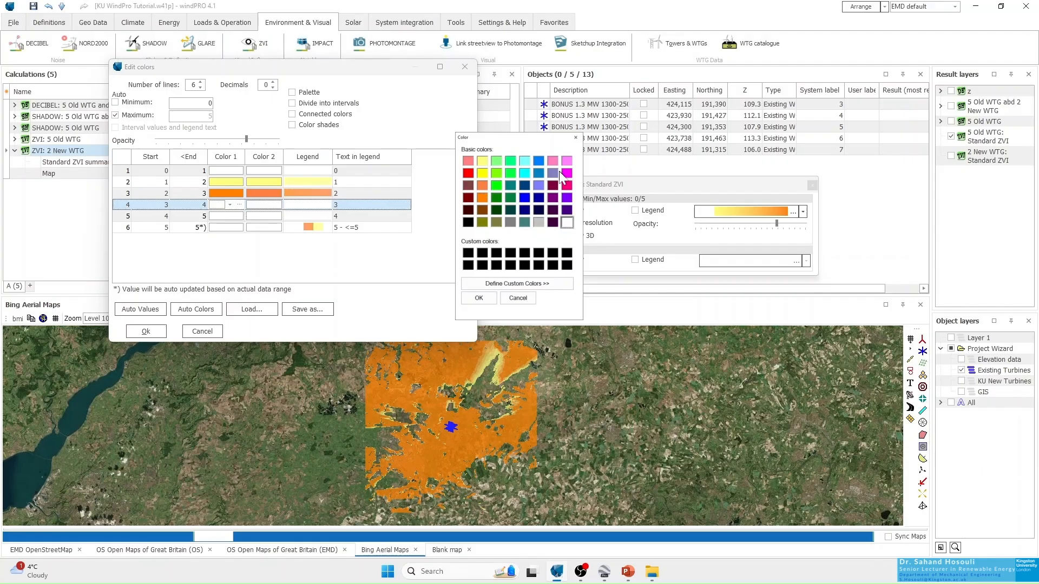
click(538, 161)
click(477, 298)
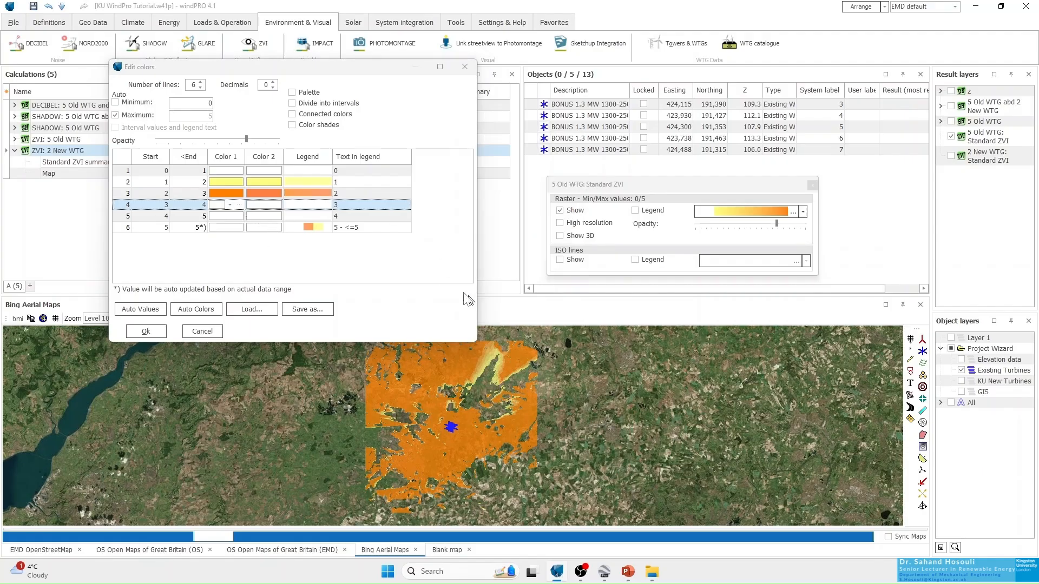
click(263, 205)
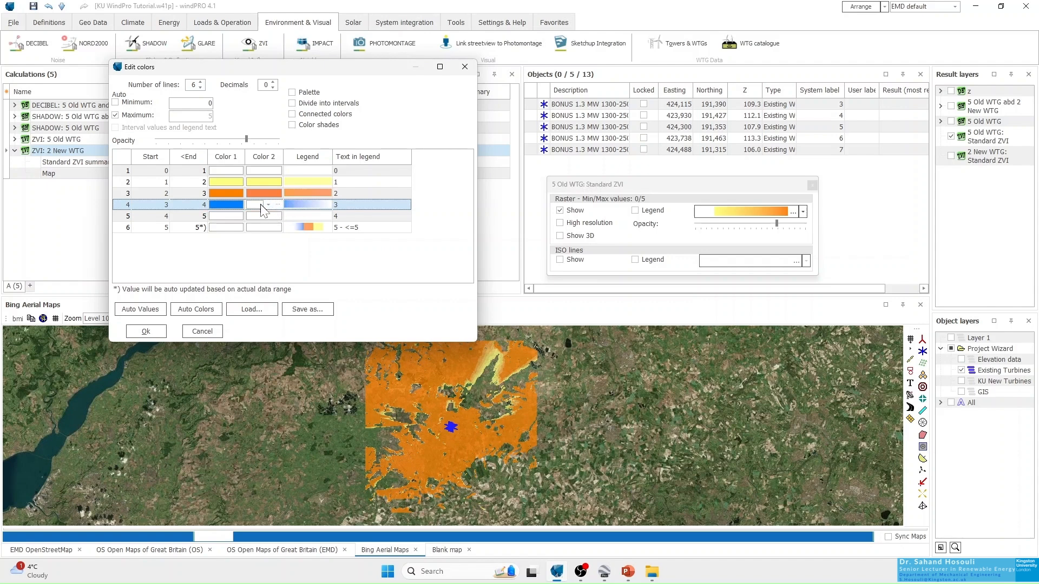
click(269, 205)
click(279, 205)
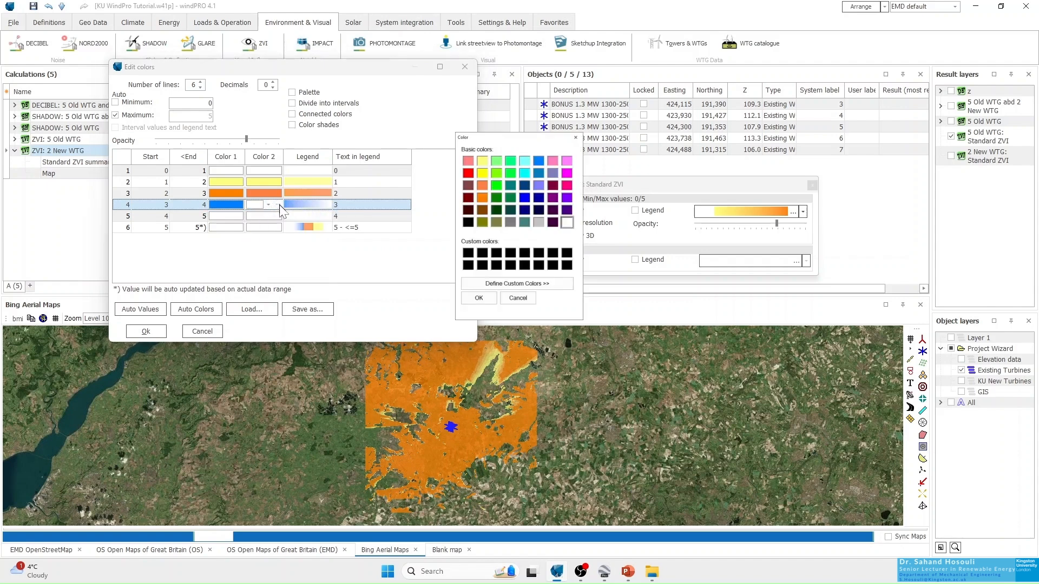
click(538, 161)
click(478, 298)
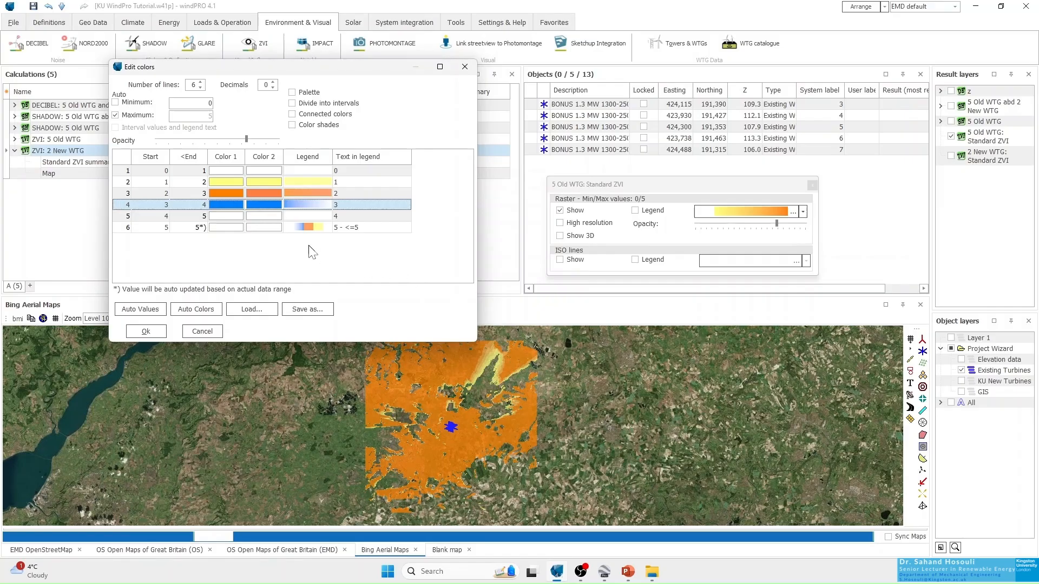
Step: Set both colors of the 4 visible turbines interval to magenta-pink
click(227, 216)
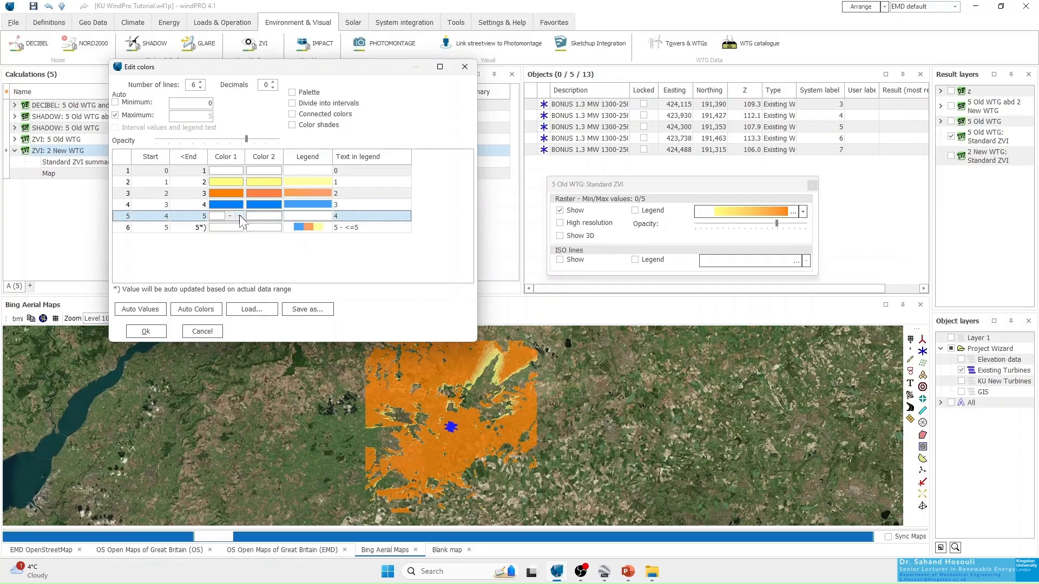
click(239, 216)
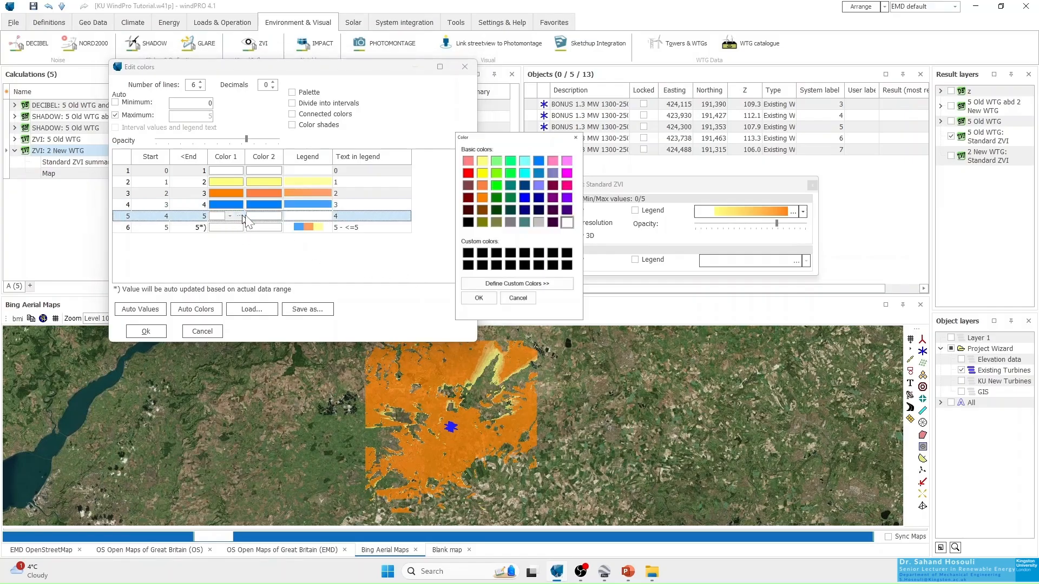
click(566, 185)
click(479, 298)
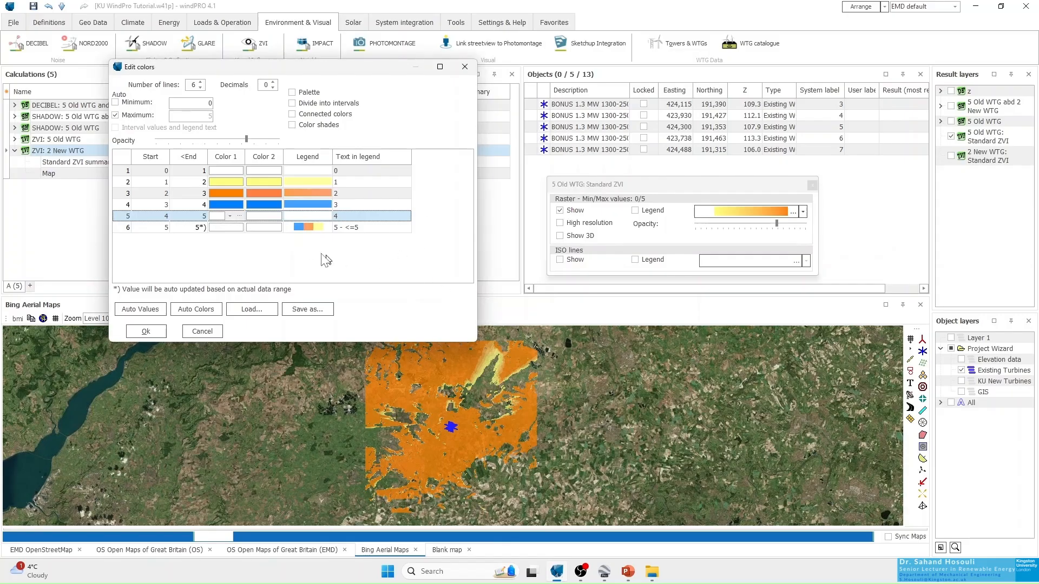
click(277, 217)
click(567, 185)
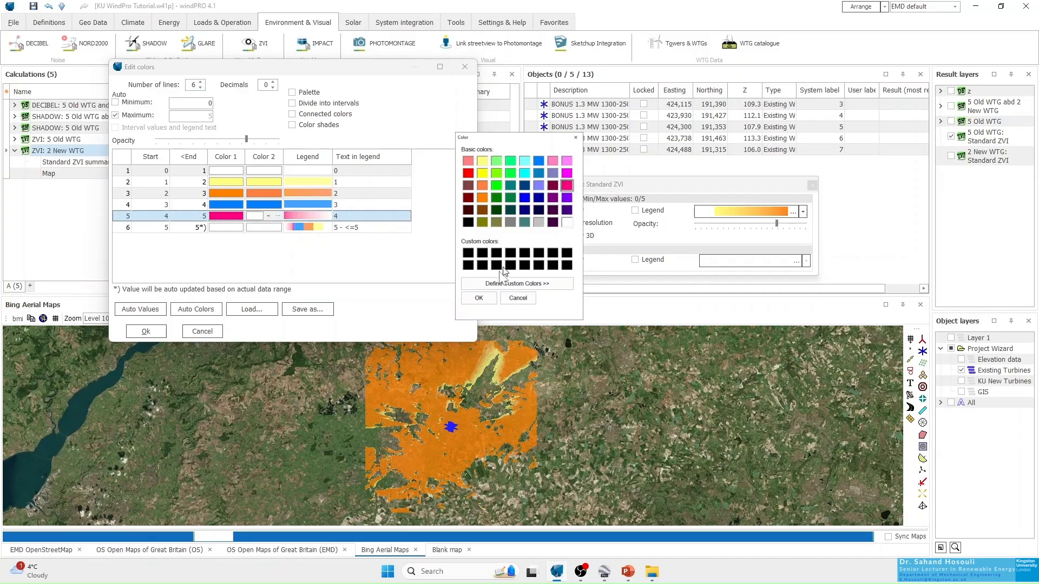
click(478, 298)
Step: Set both colors of the 5 visible turbines interval to bright green and apply the color scheme to the 5 Old WTG ZVI layer
click(224, 227)
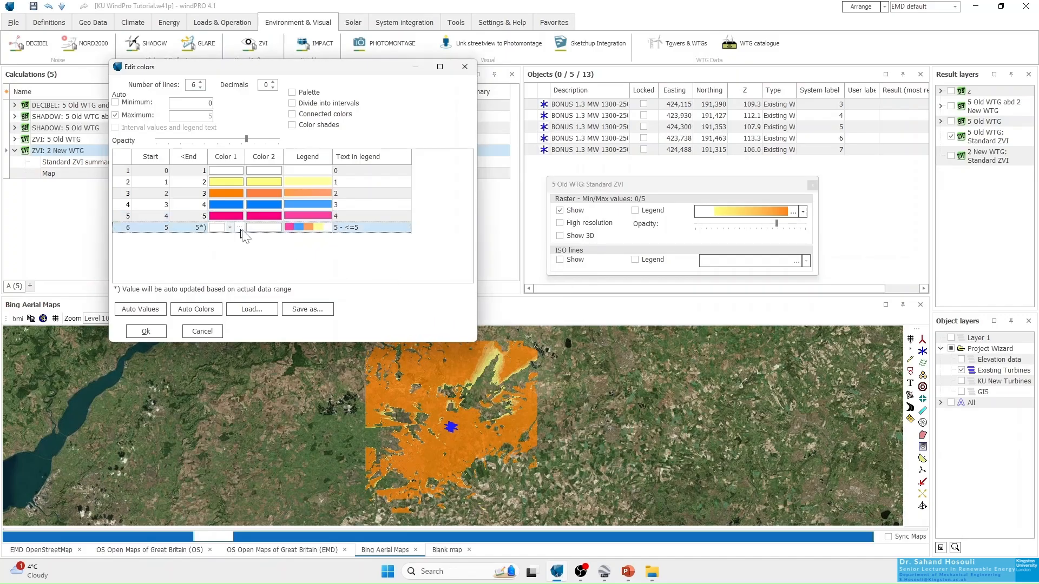
click(240, 228)
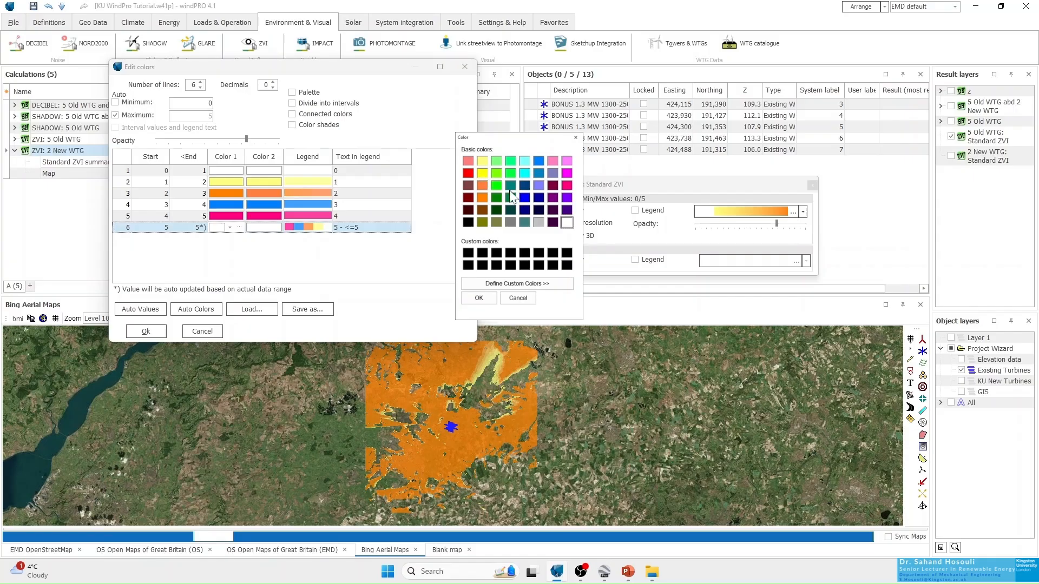
click(508, 173)
click(480, 298)
click(273, 227)
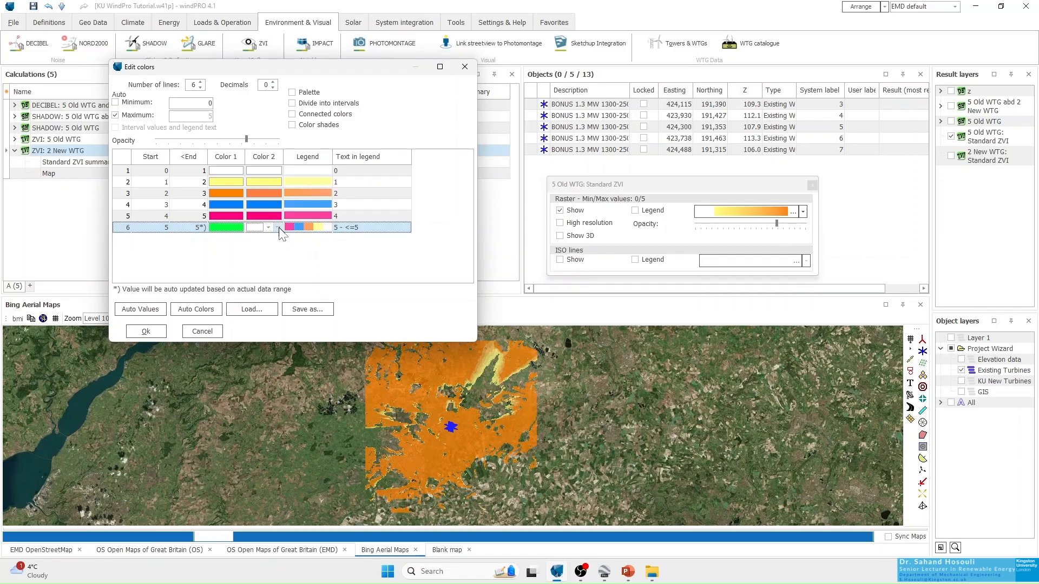
click(277, 227)
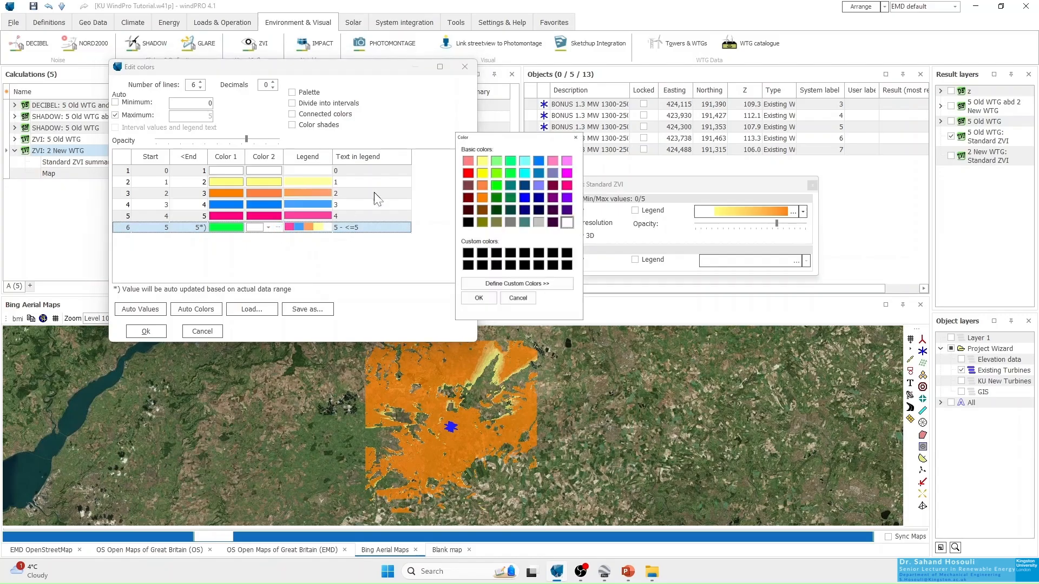
click(479, 298)
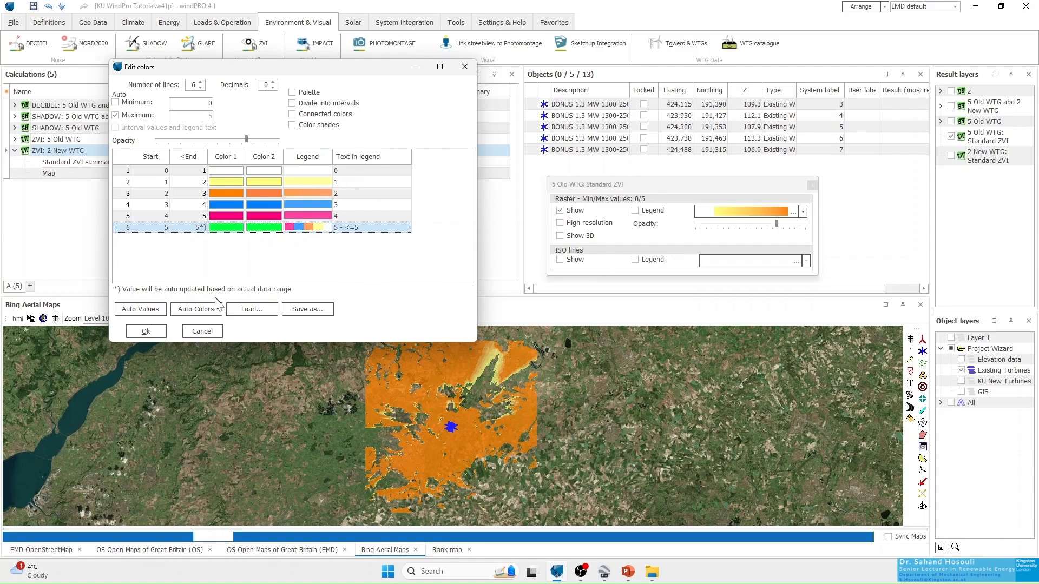
click(145, 331)
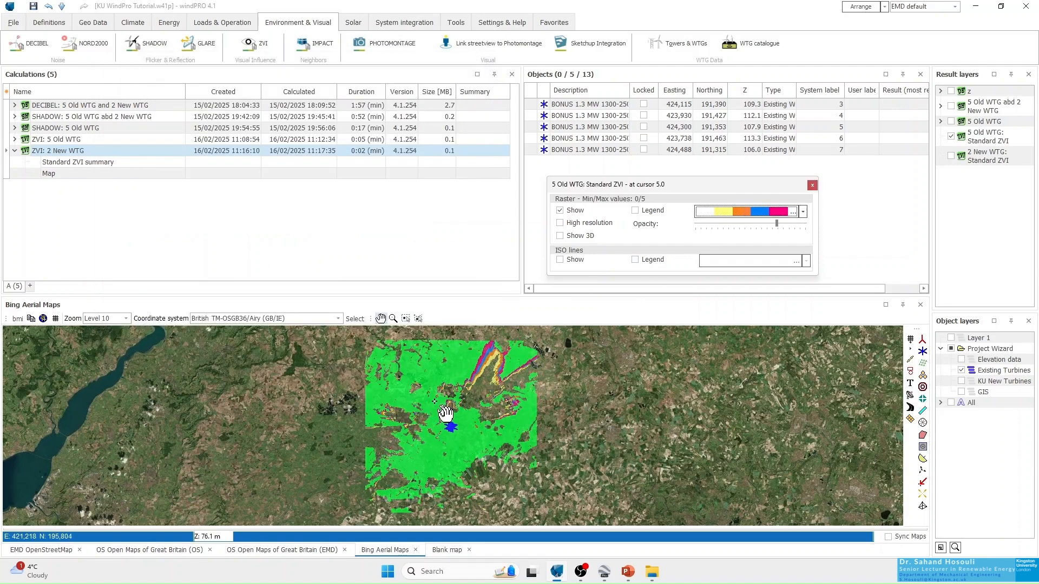
Step: Examine the color-coded visibility bands of the five existing turbines on the aerial map, then close the layer's display settings
click(394, 319)
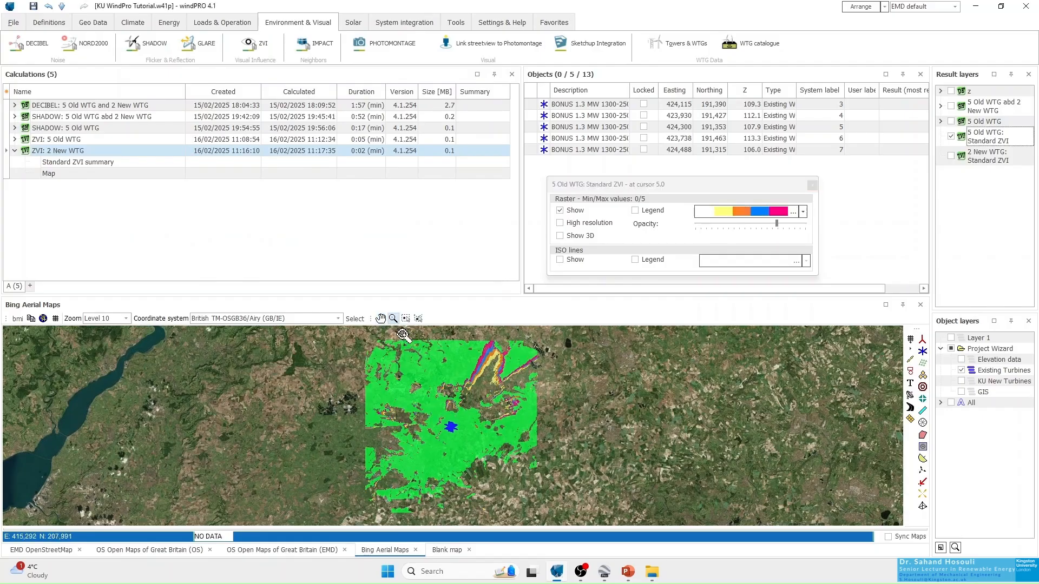
click(484, 364)
click(421, 426)
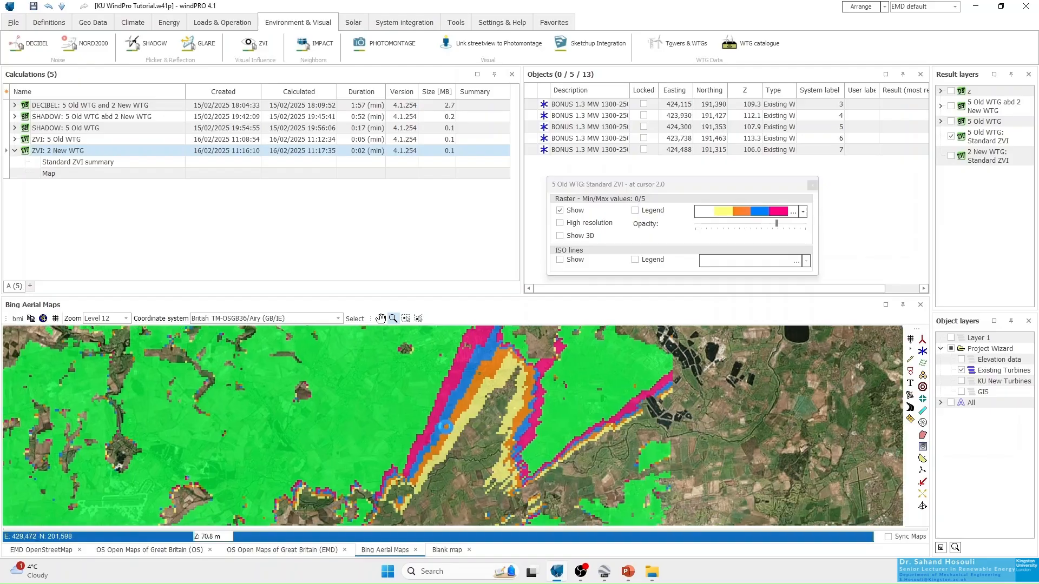
click(447, 428)
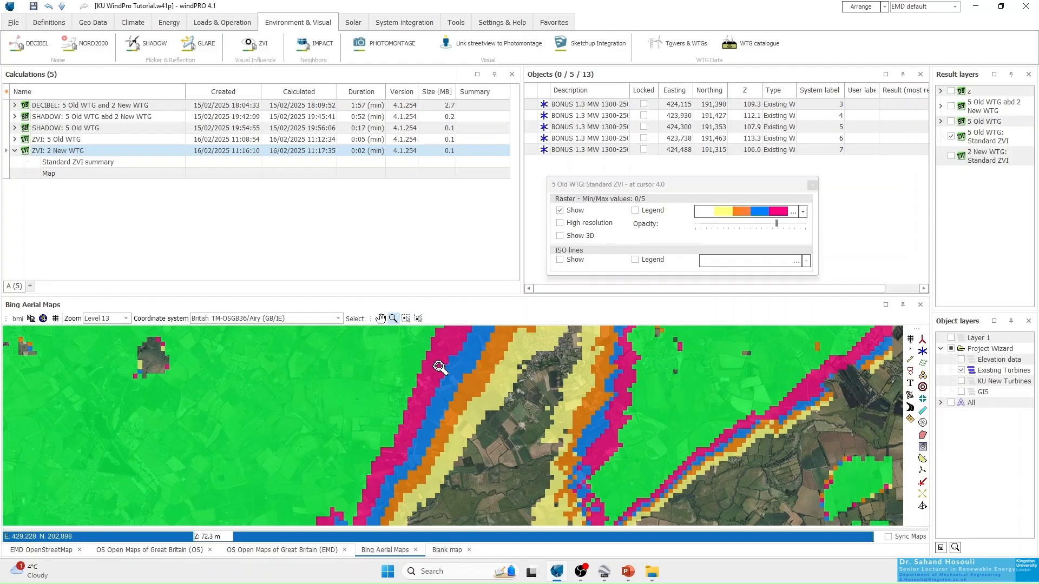
scroll(363, 363, down, 2)
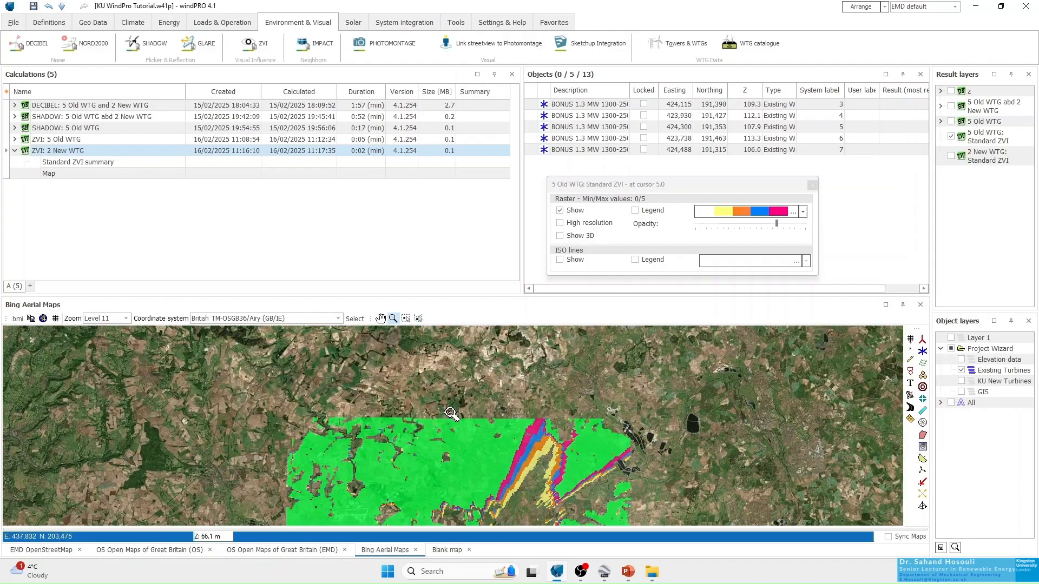
scroll(449, 399, up, 1)
scroll(449, 399, down, 1)
click(381, 319)
drag(398, 406, 401, 364)
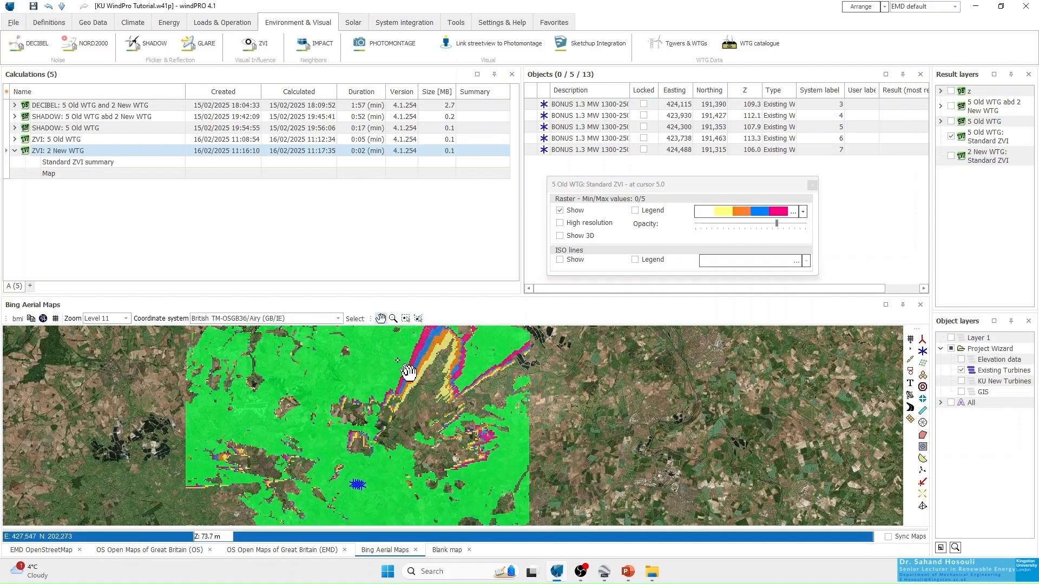
click(393, 319)
right_click(388, 362)
click(416, 414)
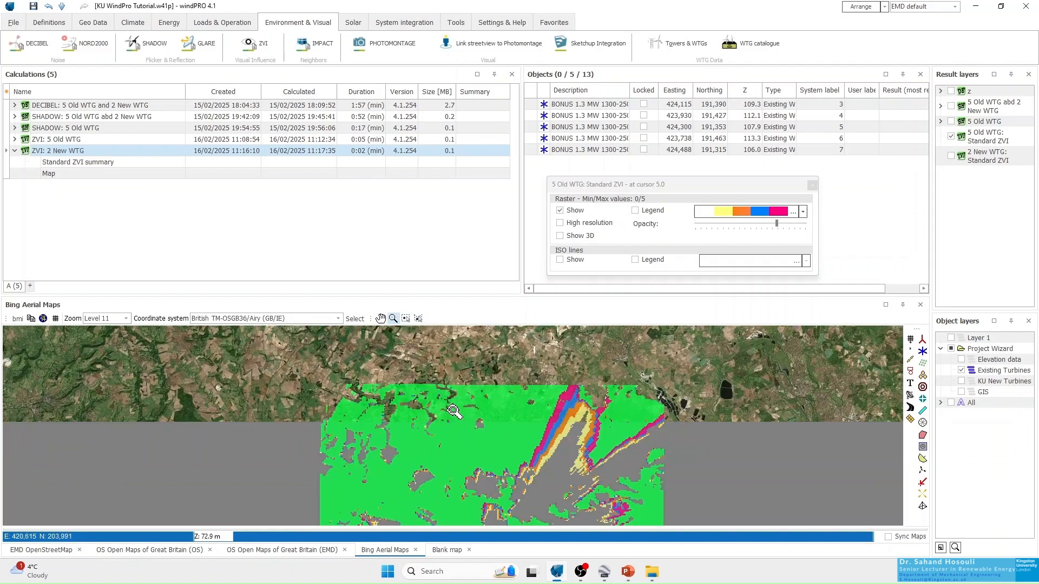
right_click(455, 411)
click(380, 318)
drag(449, 436, 394, 351)
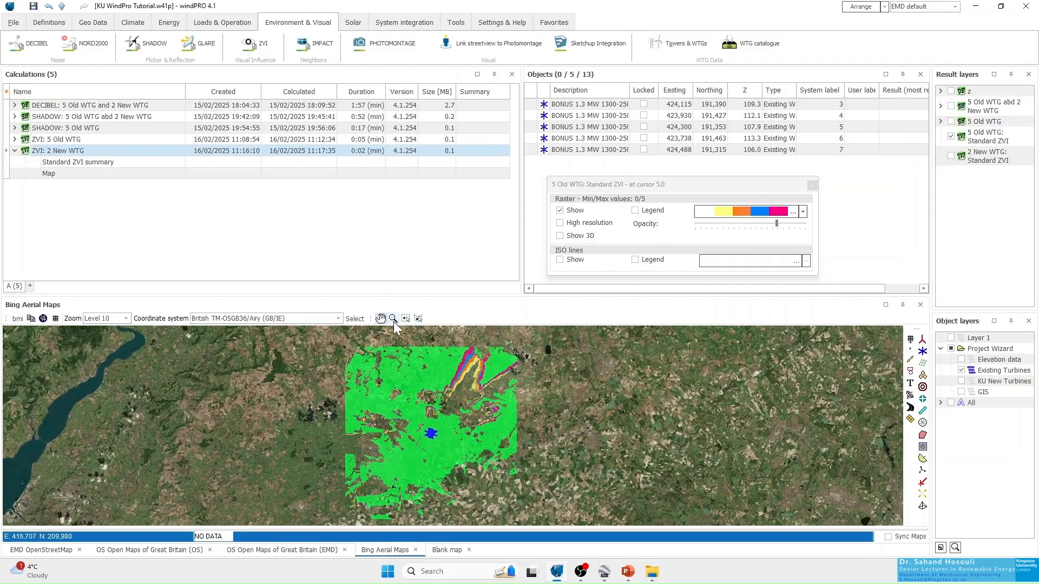
click(392, 318)
click(454, 428)
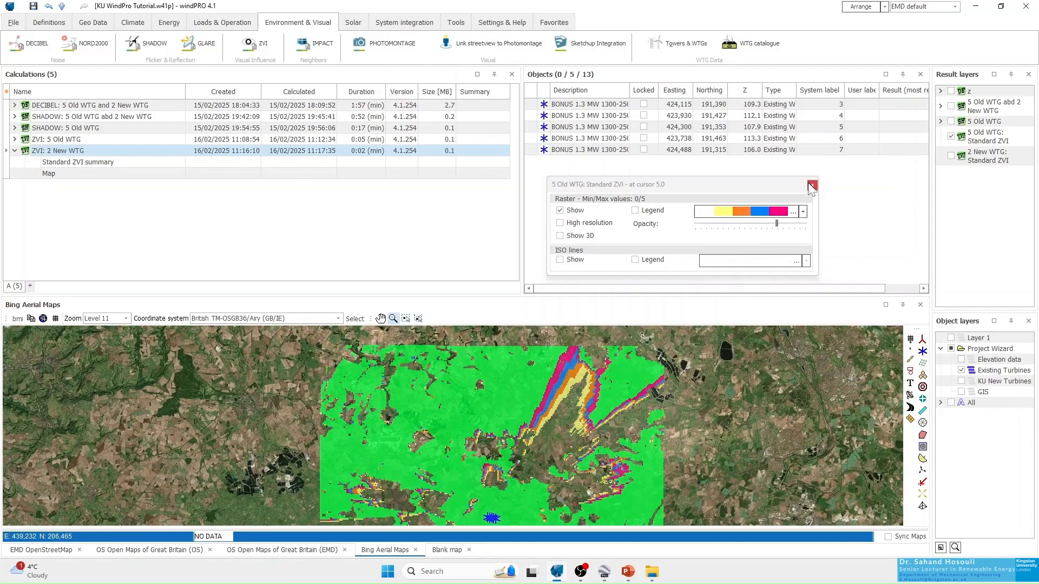
click(811, 186)
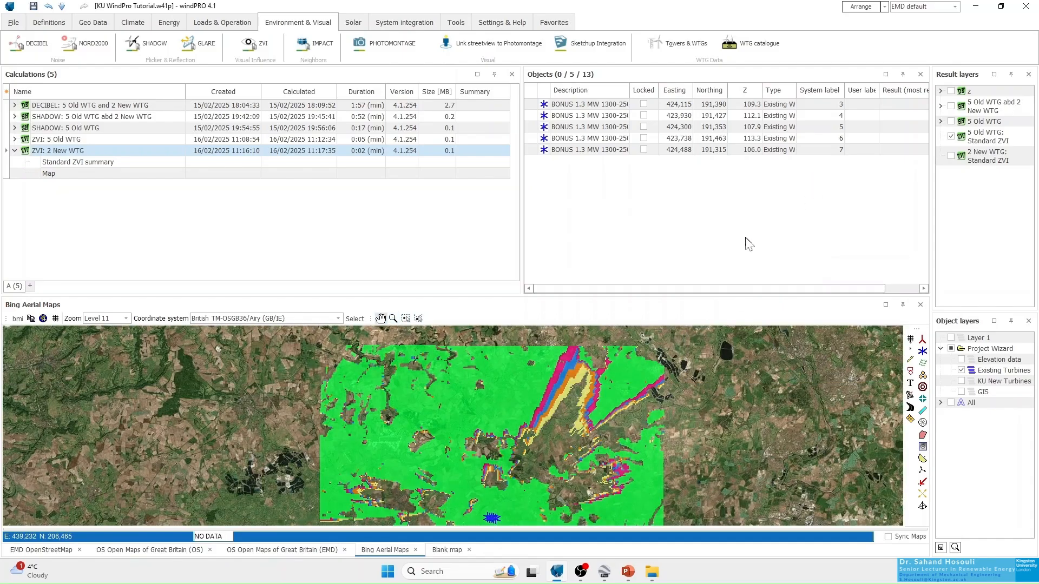
Step: Show the 2 New WTG Standard ZVI layer and set Color 2 of its 1 to 2 visible turbines interval to blue
click(952, 156)
click(952, 155)
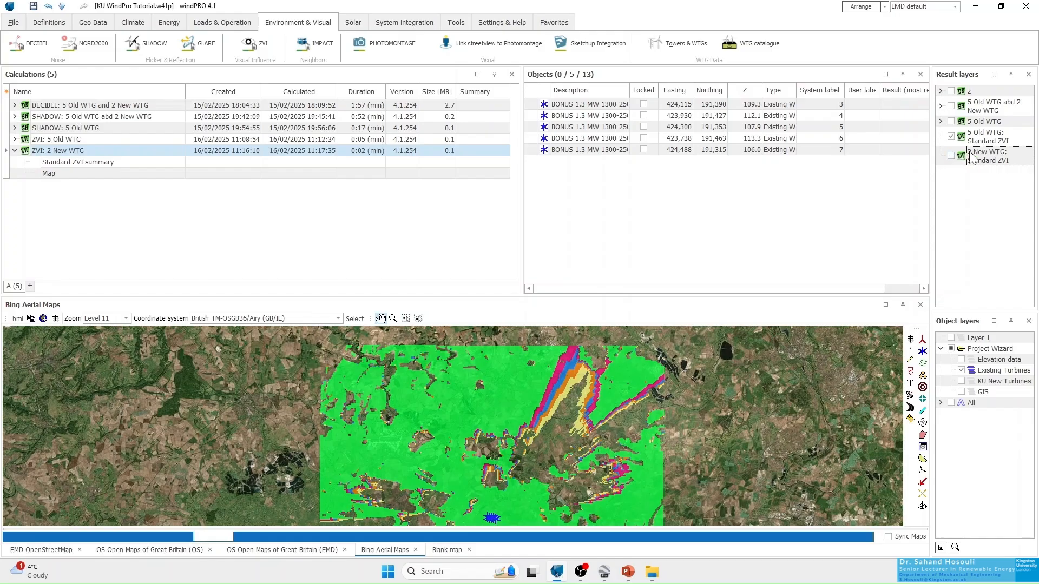
click(970, 157)
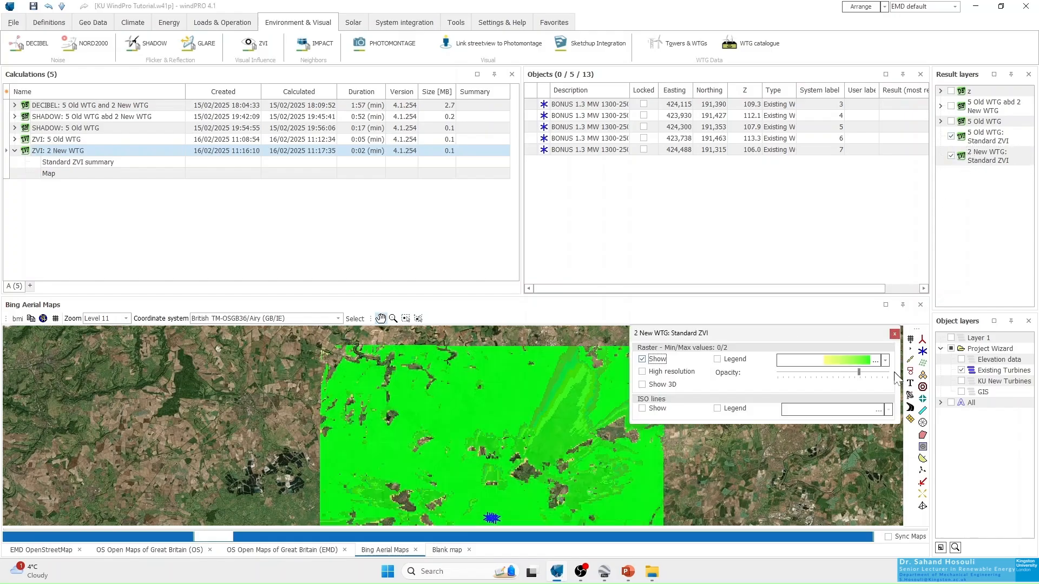
click(874, 361)
click(280, 185)
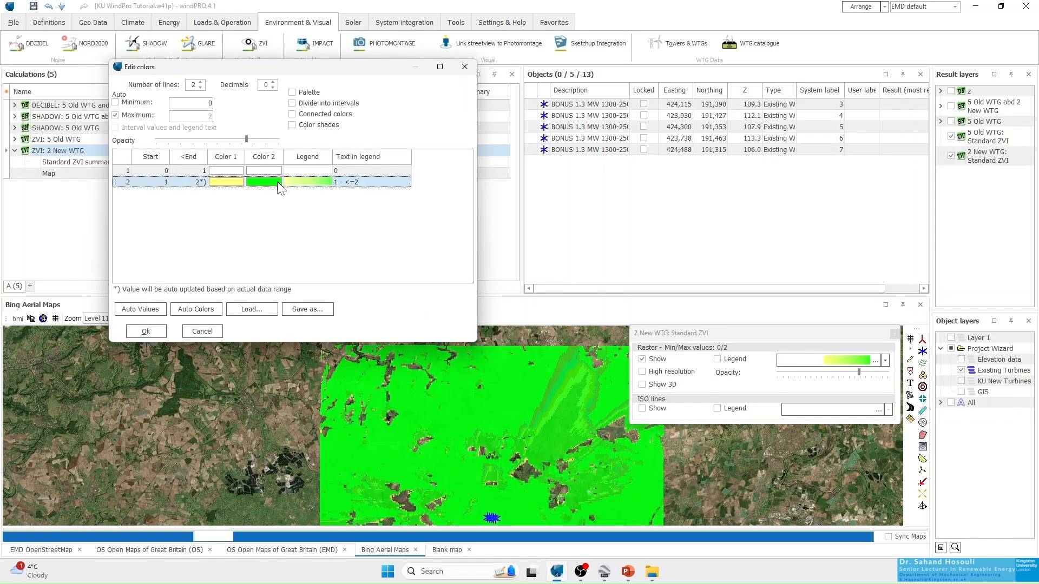
click(268, 182)
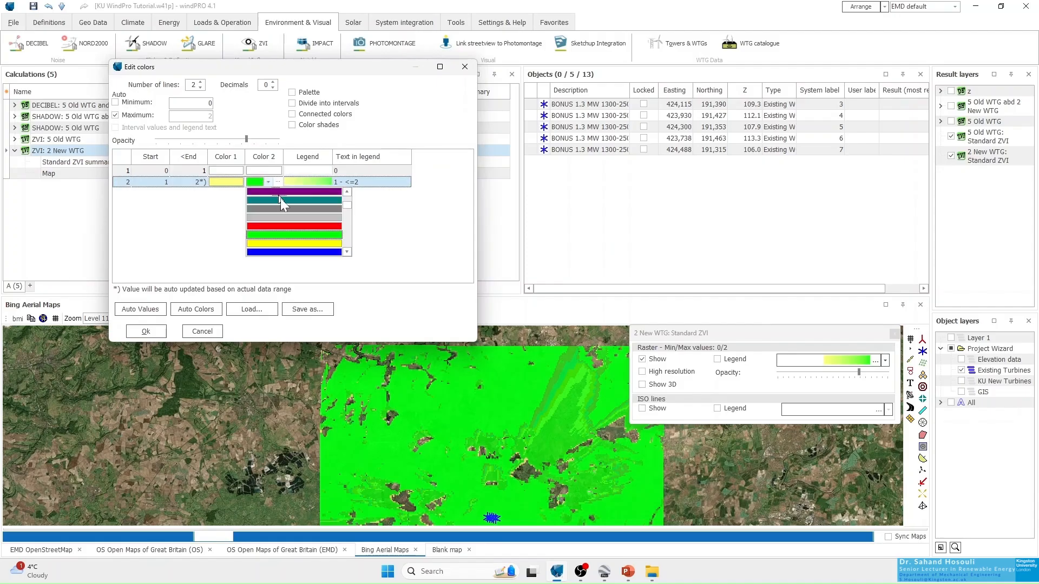
click(295, 257)
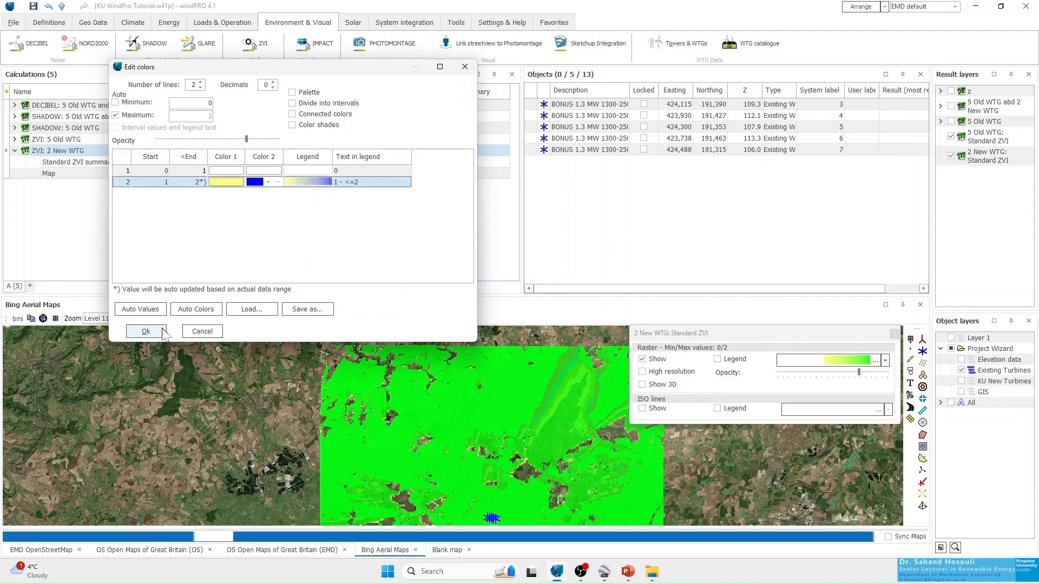
click(146, 331)
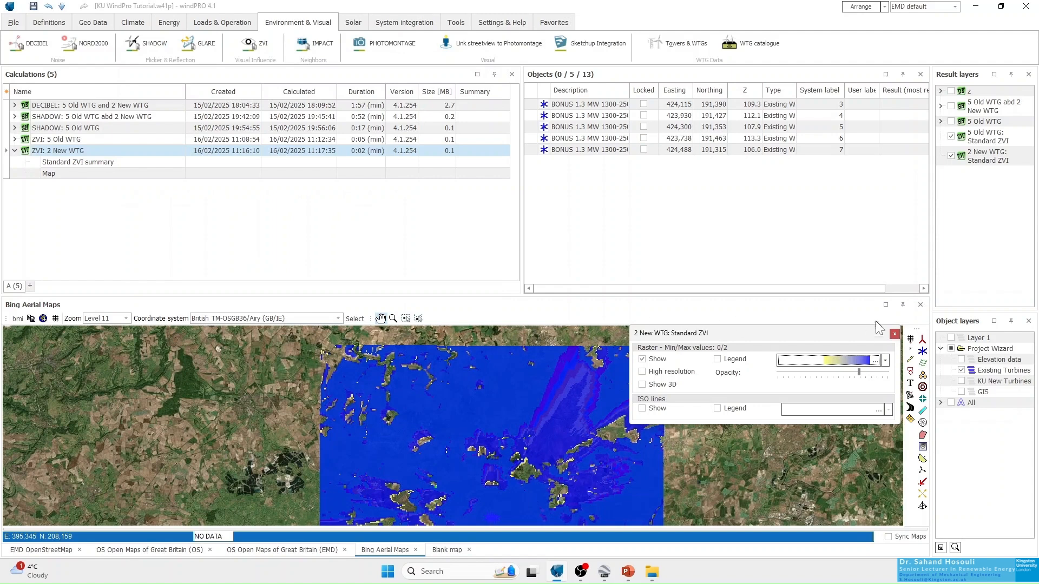
click(895, 334)
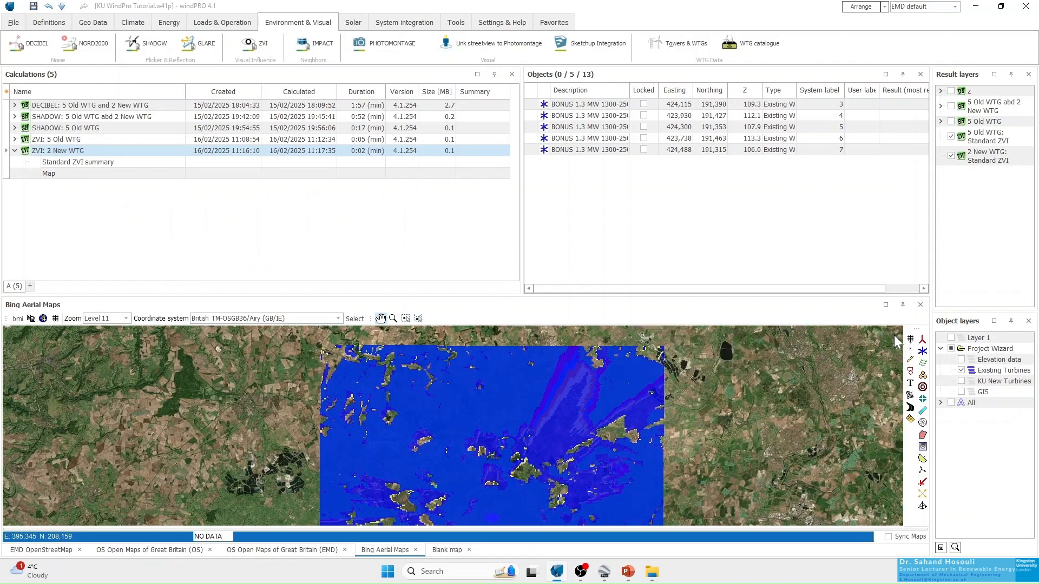
Step: Hide the 5 Old WTG Standard ZVI layer and view the full extent of the 2 New WTG layer alone
click(950, 137)
right_click(412, 373)
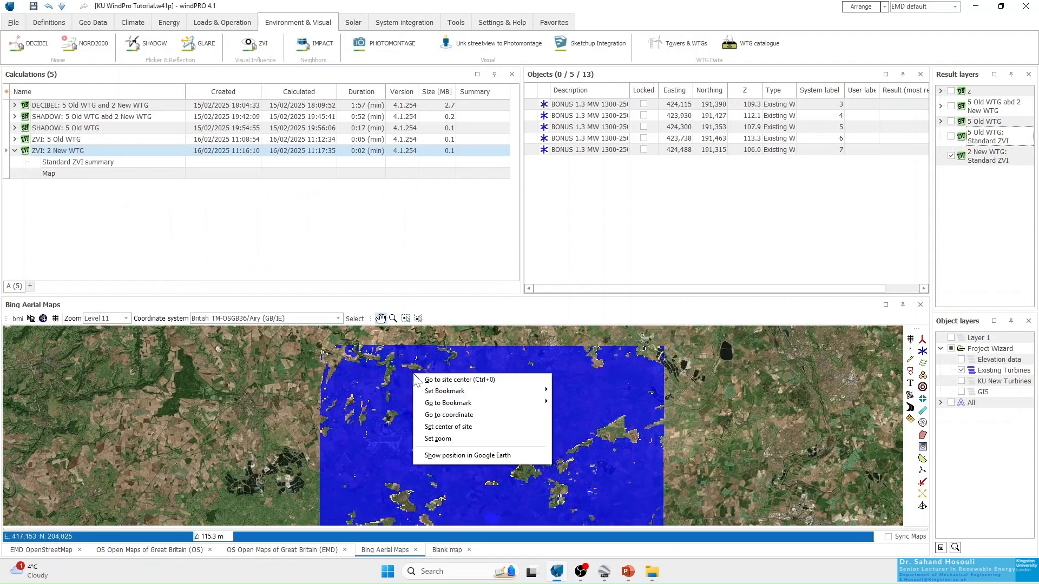
click(394, 319)
right_click(439, 373)
right_click(490, 432)
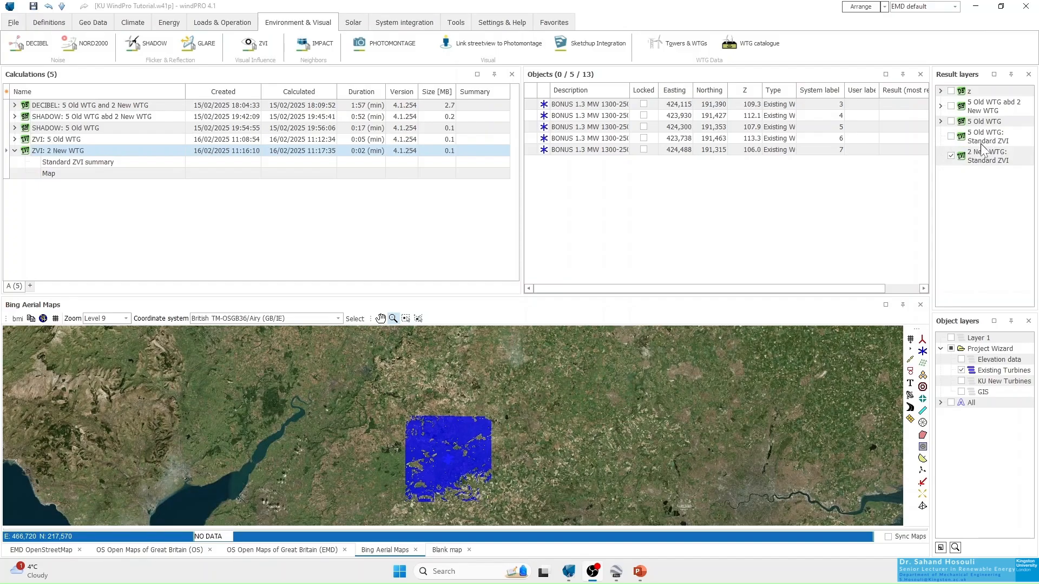
Step: Briefly overlay the 5 Old WTG Standard ZVI layer again, then hide both ZVI layers from the map
click(952, 136)
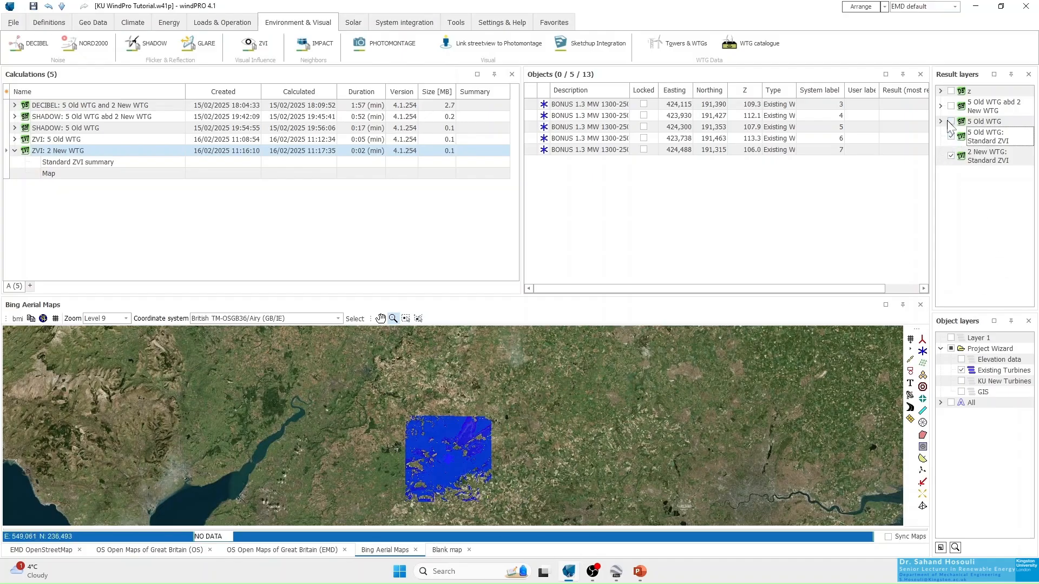
click(951, 137)
click(951, 156)
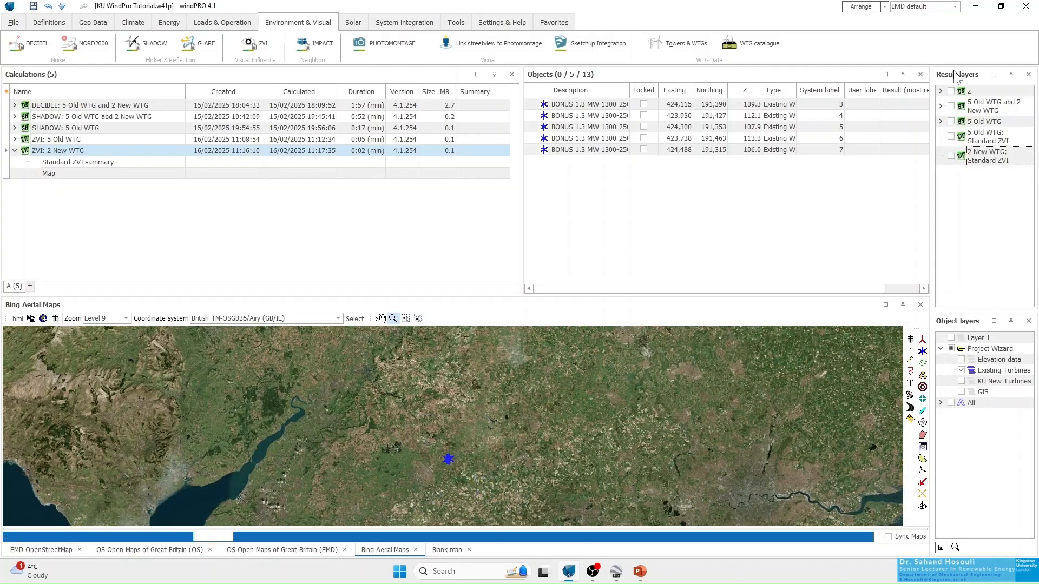
Step: Create a difference compare layer named Compare layer - ZVI, with 2 New WTG: Standard ZVI as layer A and 5 Old WTG: Standard ZVI as layer B
right_click(959, 195)
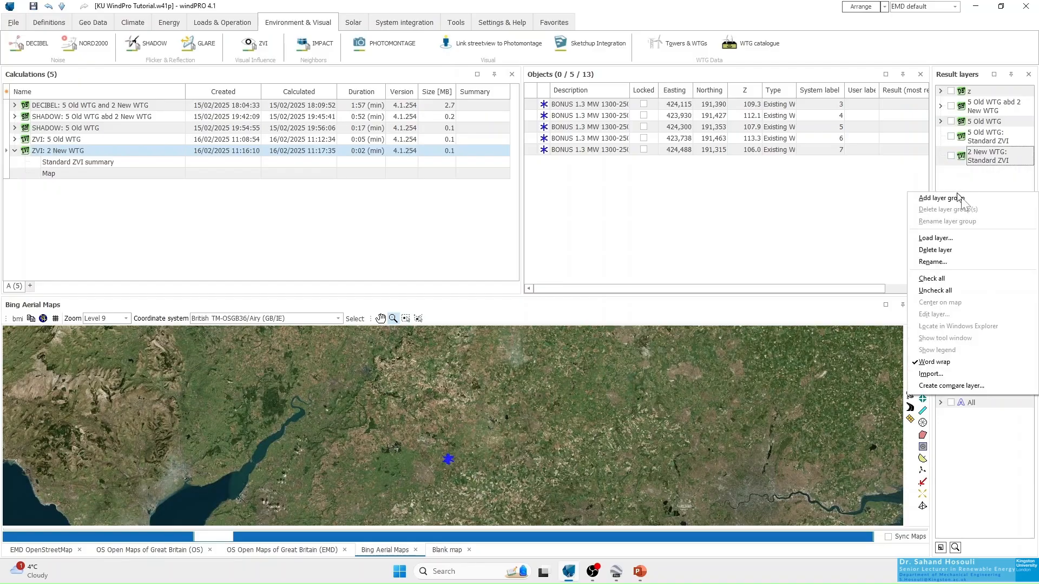
click(946, 386)
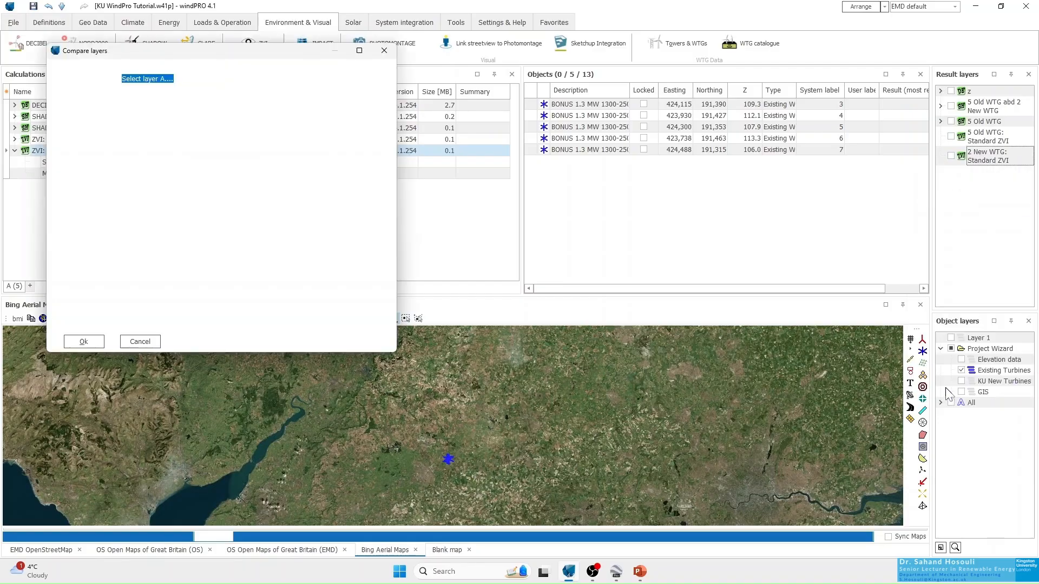
drag(204, 52, 455, 111)
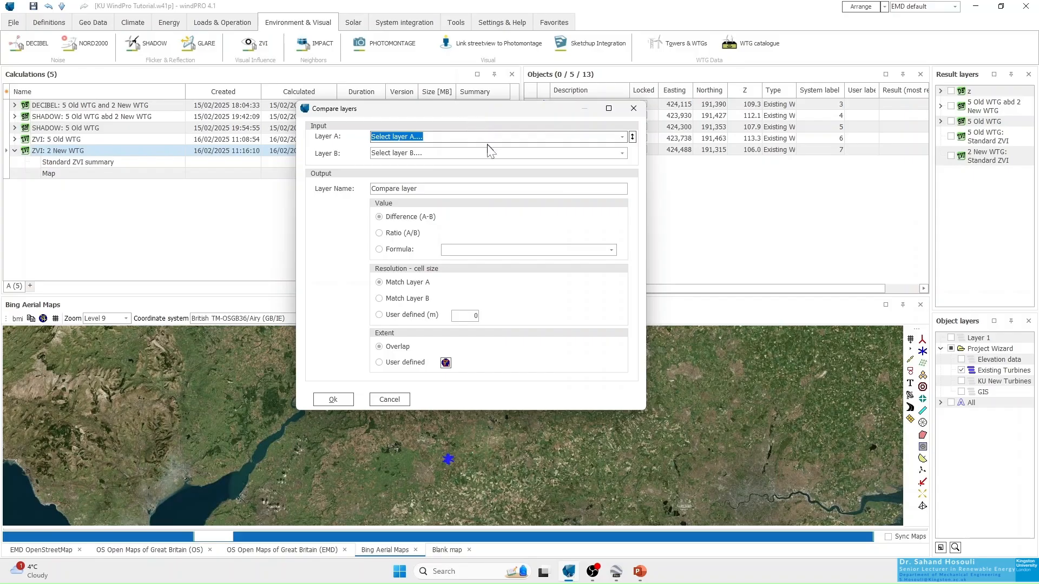
click(621, 141)
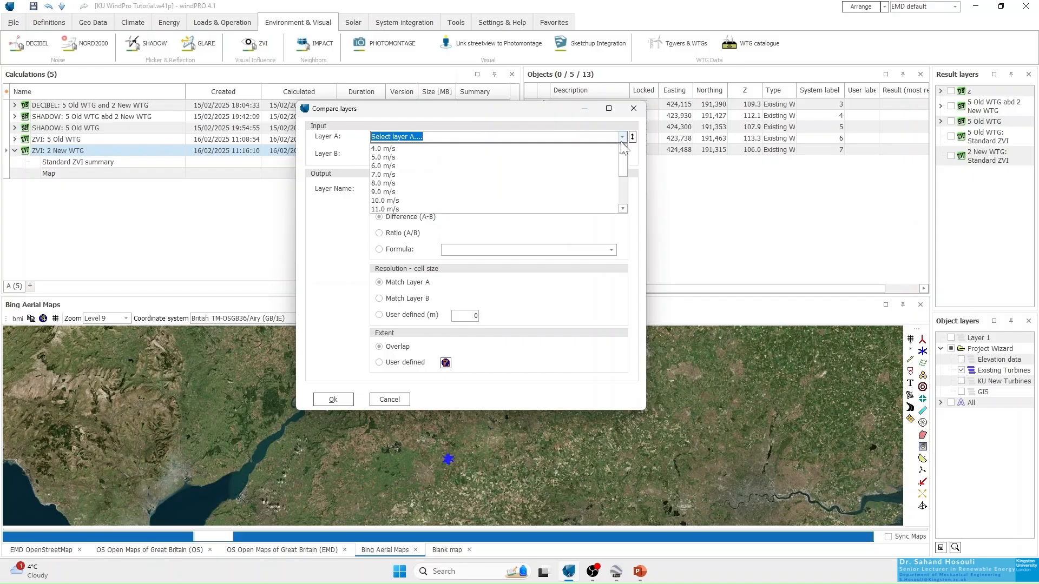
drag(623, 163, 623, 200)
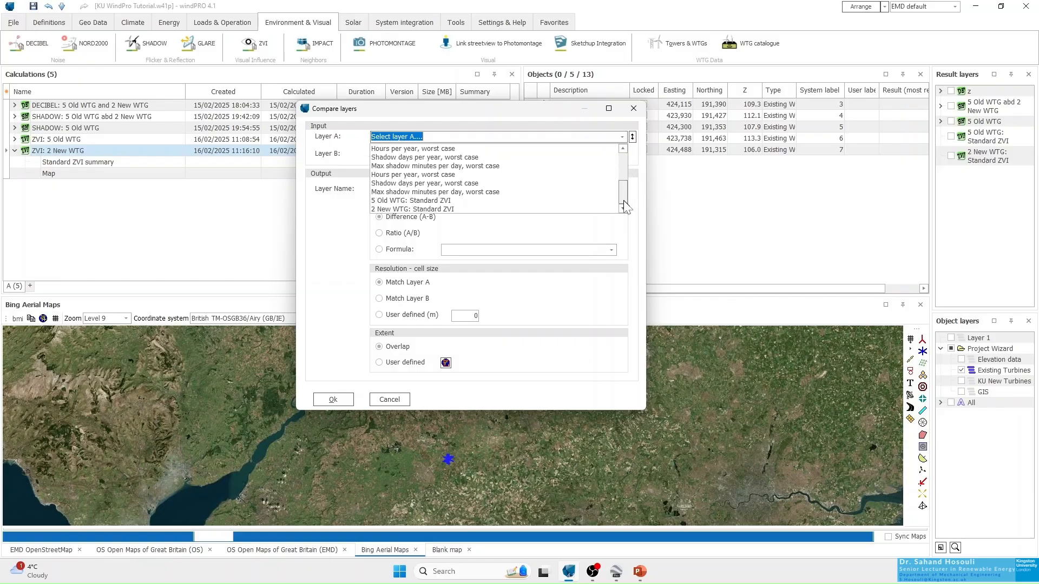
click(398, 210)
click(621, 153)
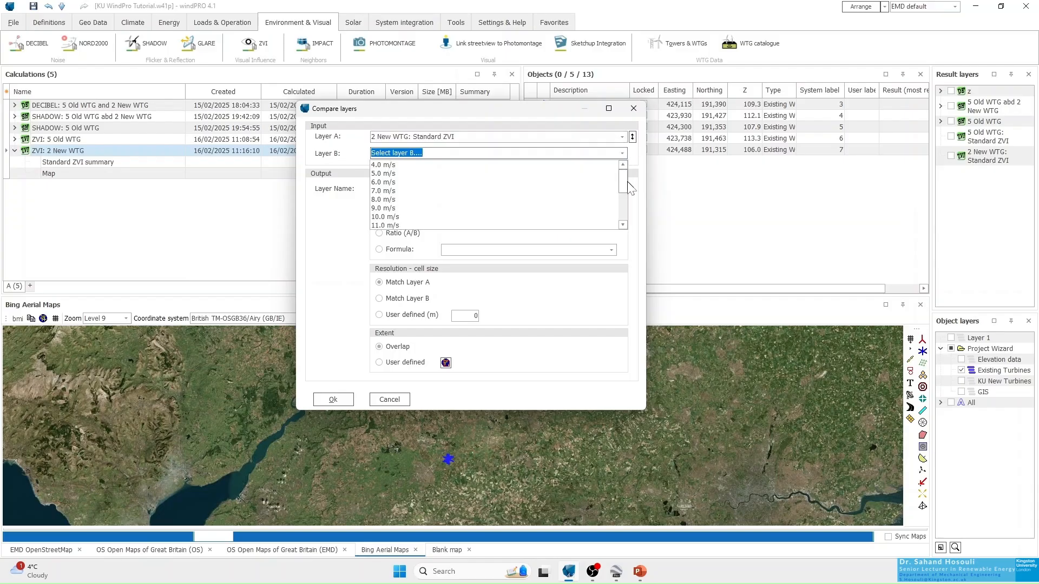
scroll(628, 188, down, 5)
click(398, 214)
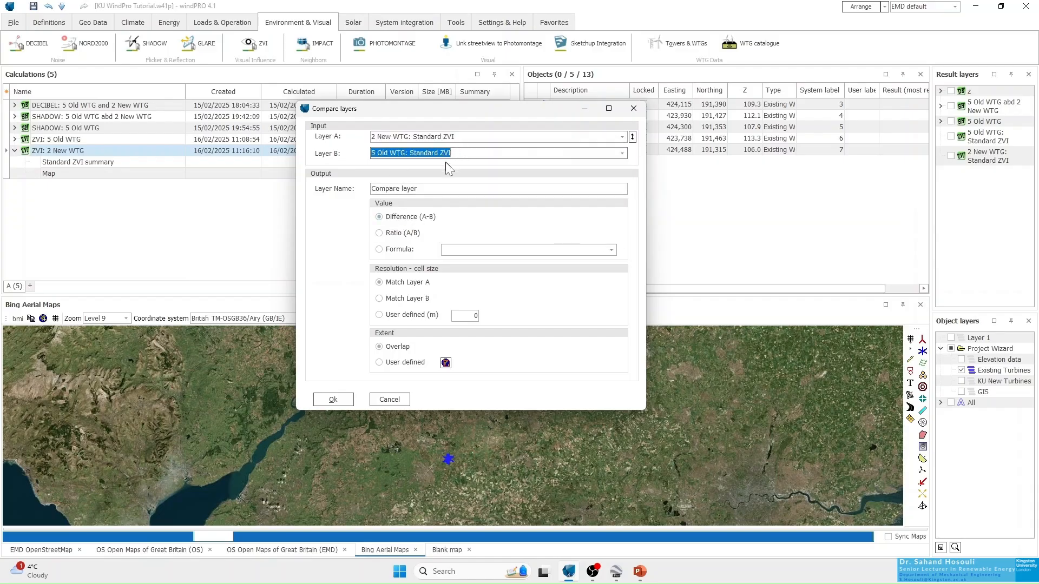
click(464, 188)
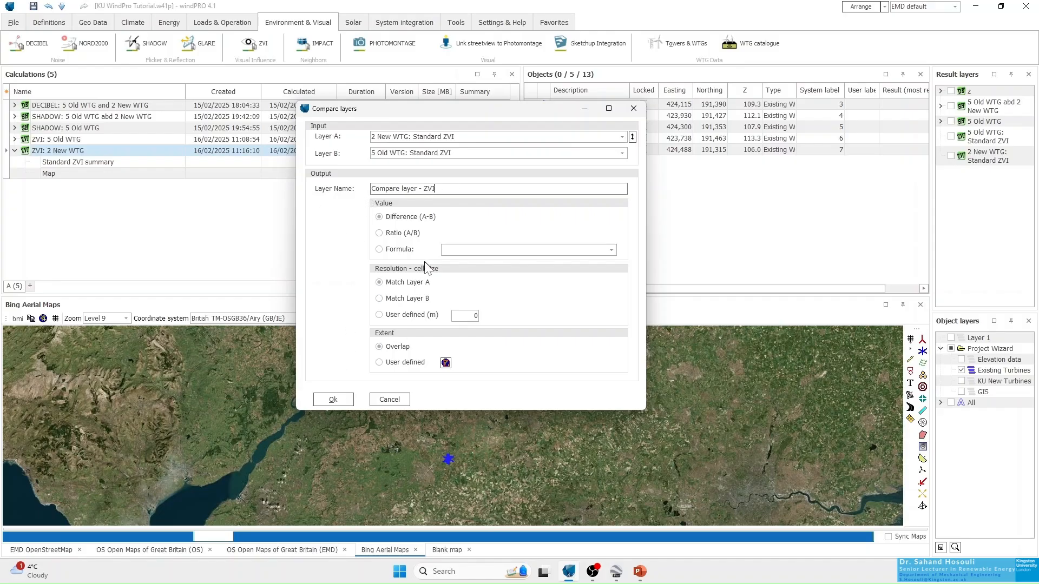
click(332, 401)
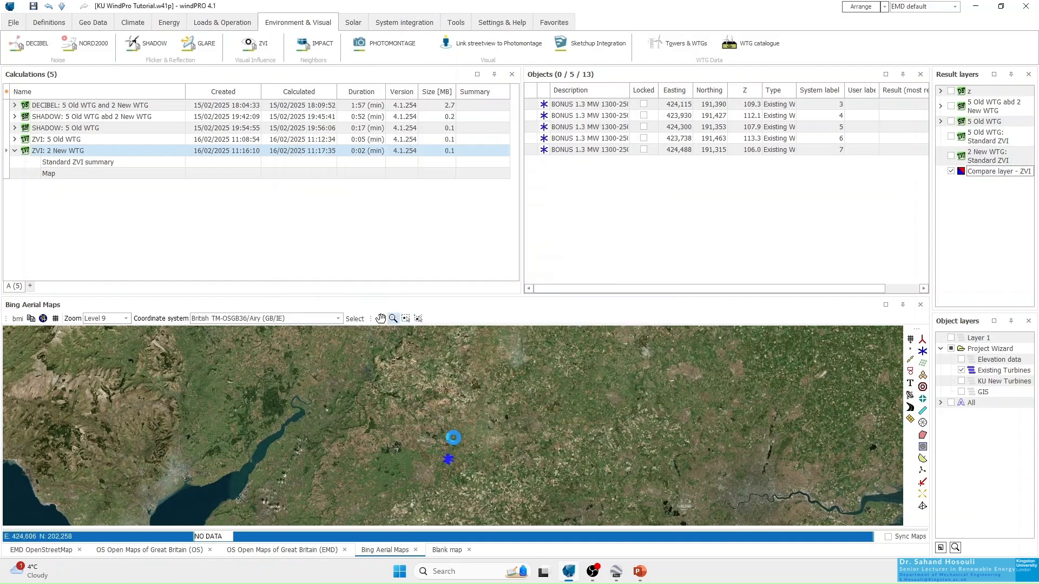
Step: Apply the 12colors_autoscale color scheme to the Compare layer - ZVI raster and close its display settings
click(433, 464)
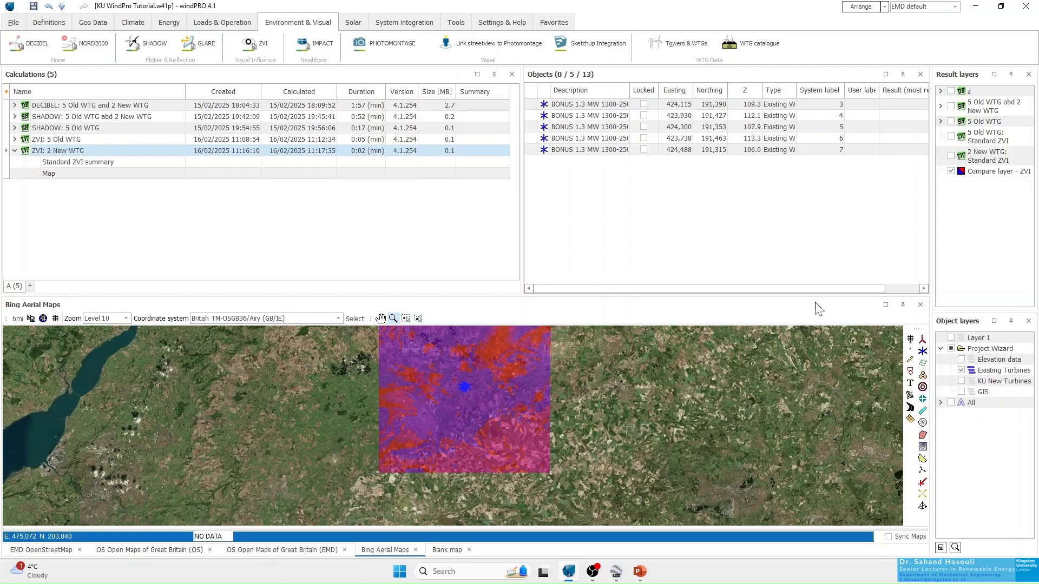
click(971, 174)
click(971, 174)
click(963, 174)
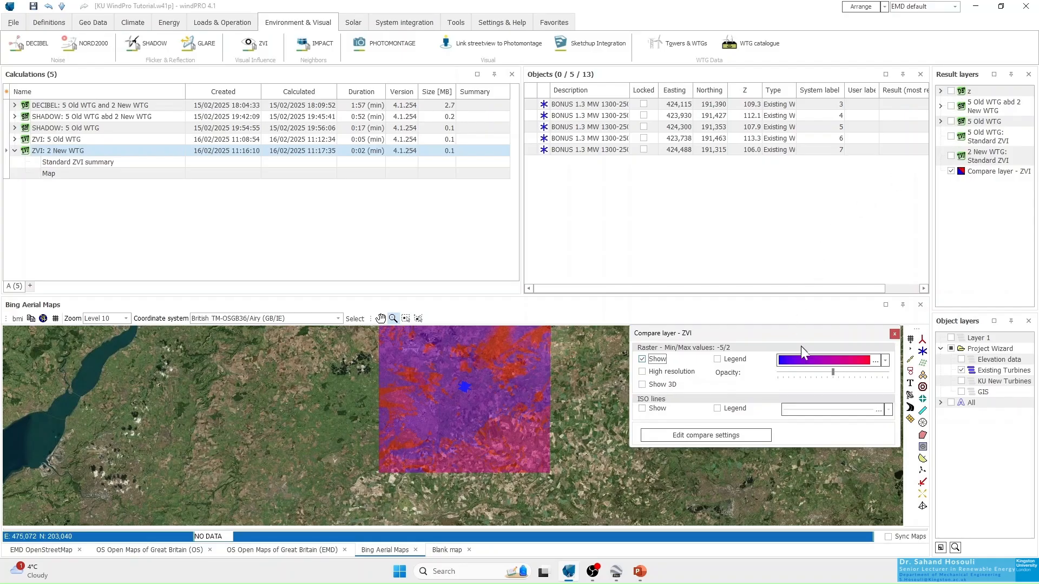
click(876, 361)
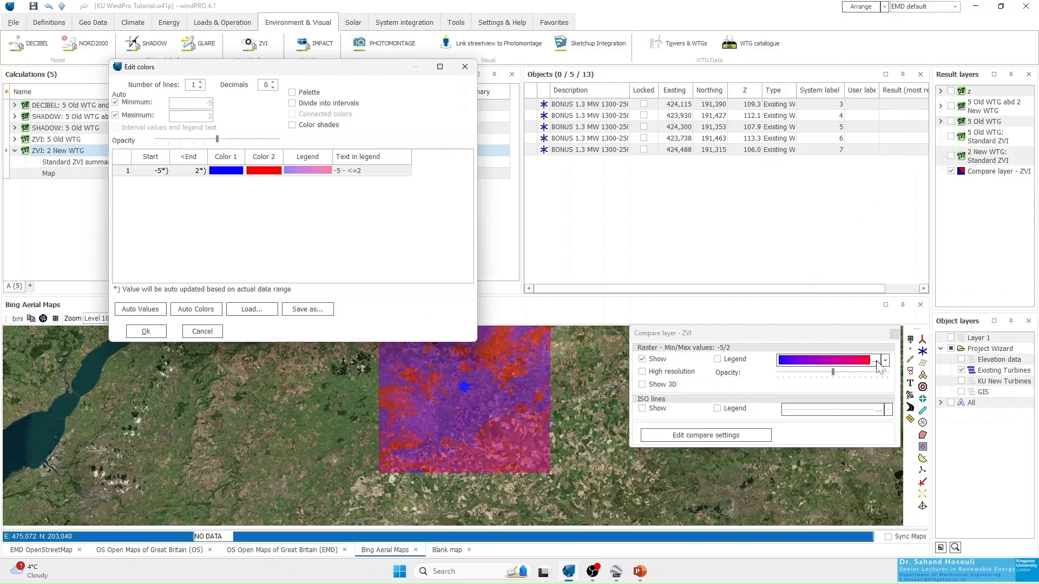
click(465, 67)
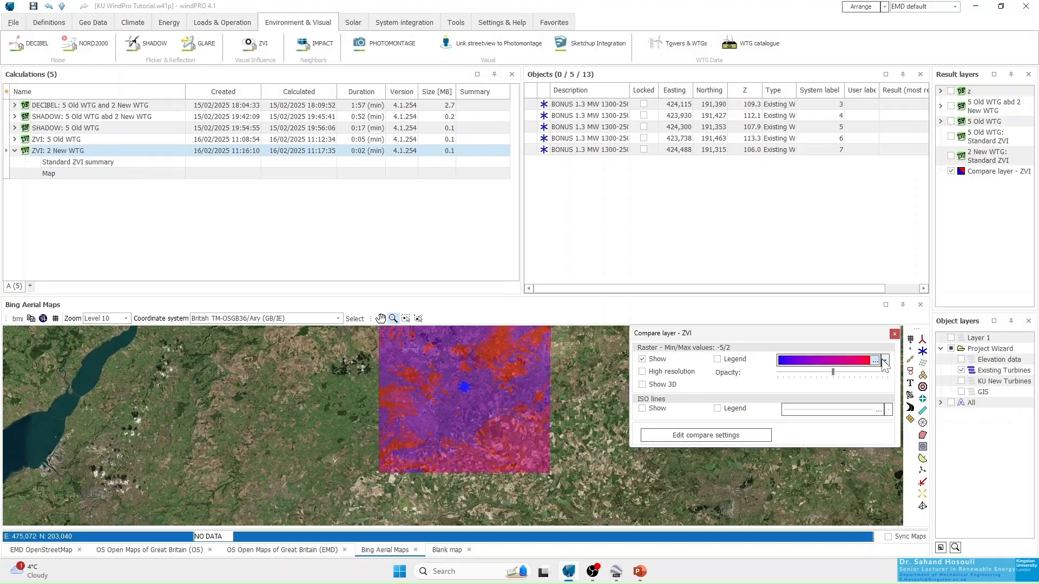
click(886, 361)
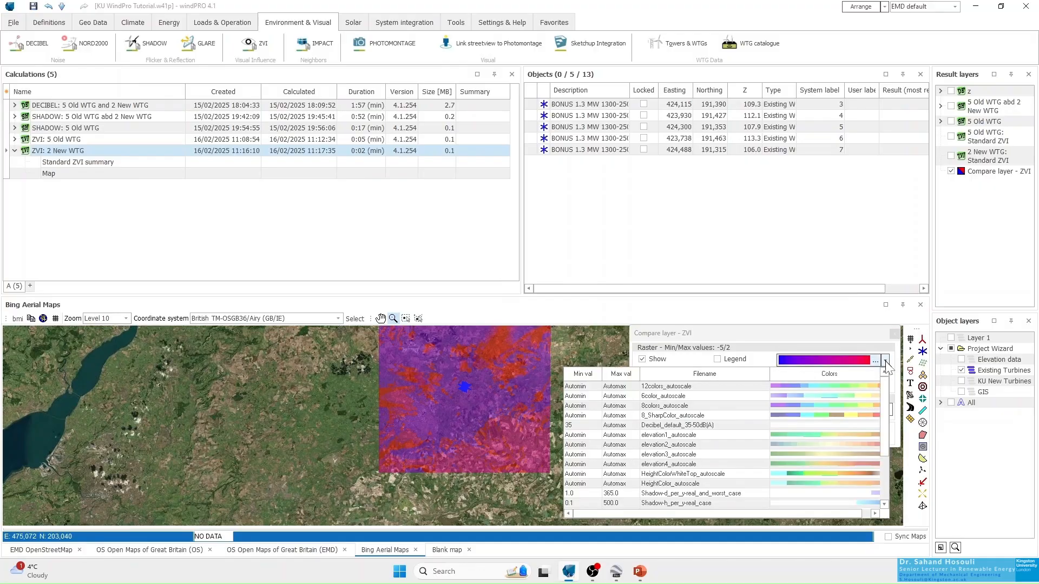
click(860, 387)
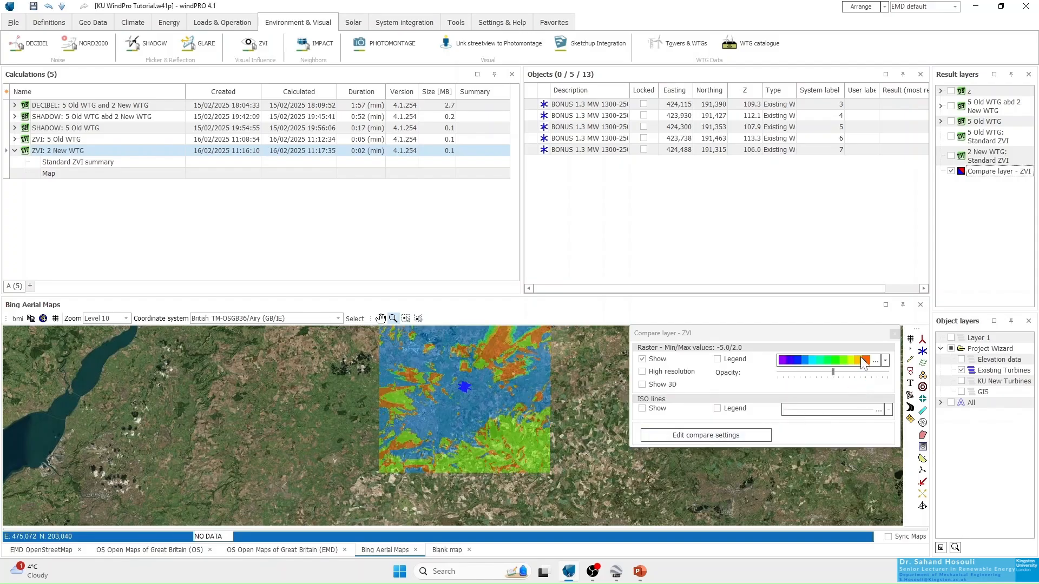
click(896, 334)
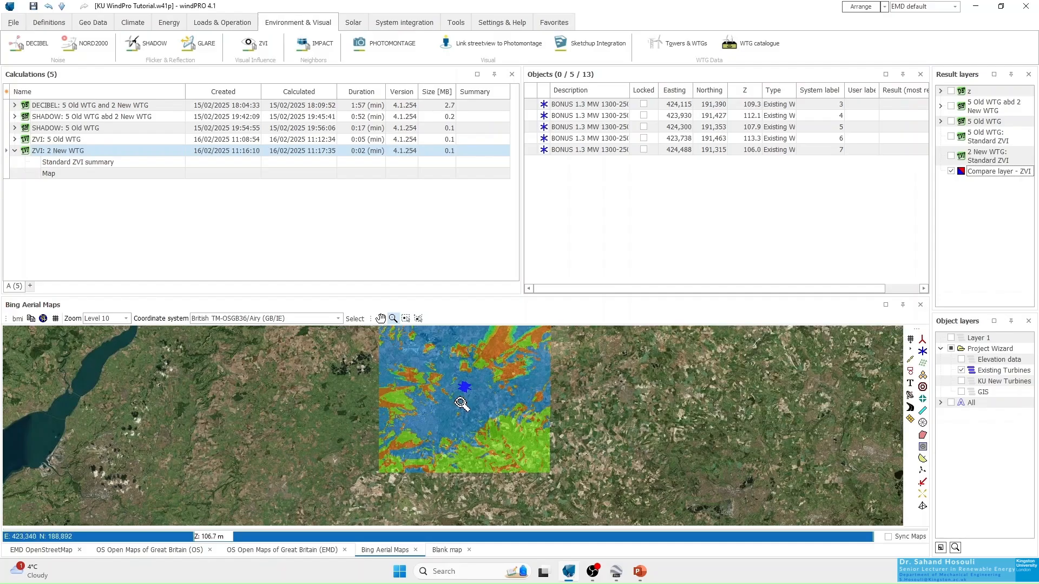
Step: Examine the difference values of the Compare layer - ZVI at different points on the aerial map
click(474, 394)
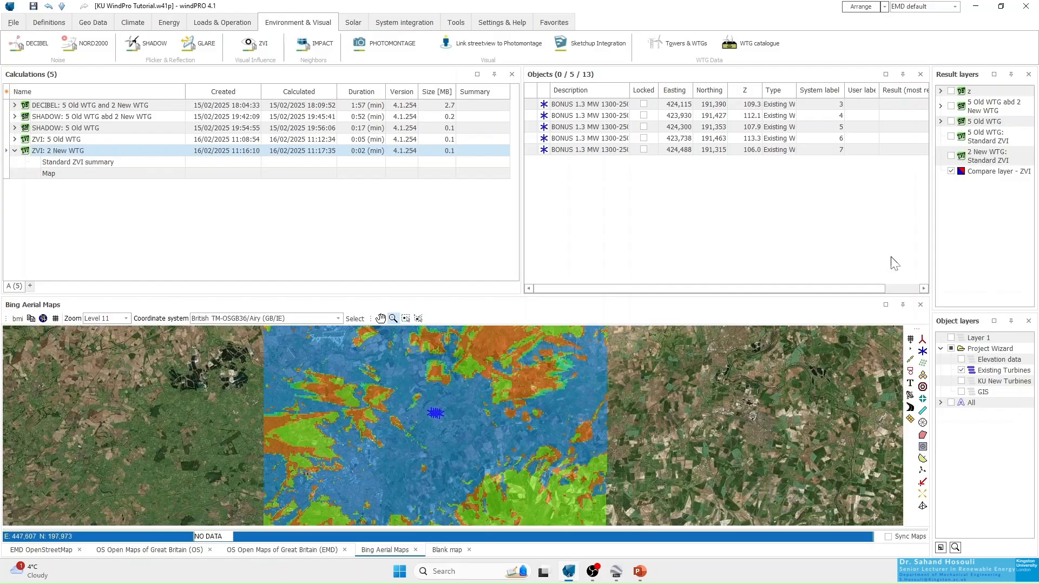
click(964, 173)
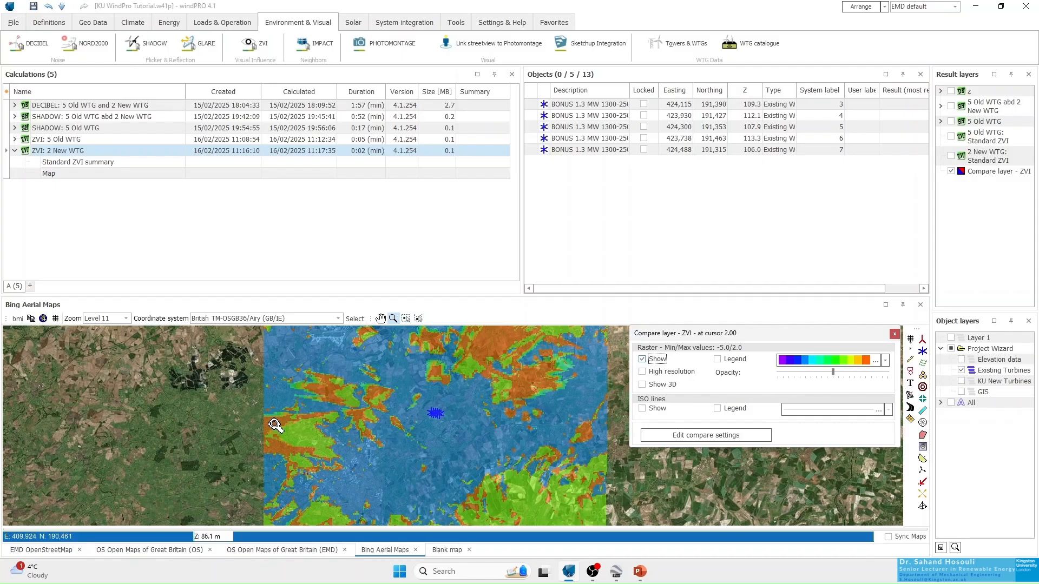
click(895, 334)
Step: Hide the Compare layer - ZVI and show the 5 Old WTG: Standard ZVI layer on the map
click(951, 172)
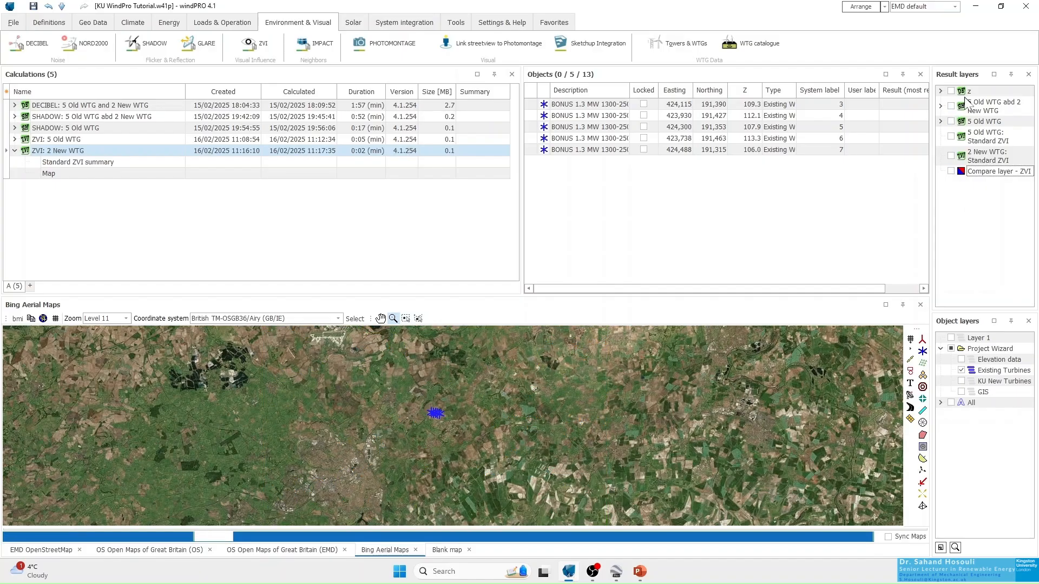
click(974, 142)
click(951, 137)
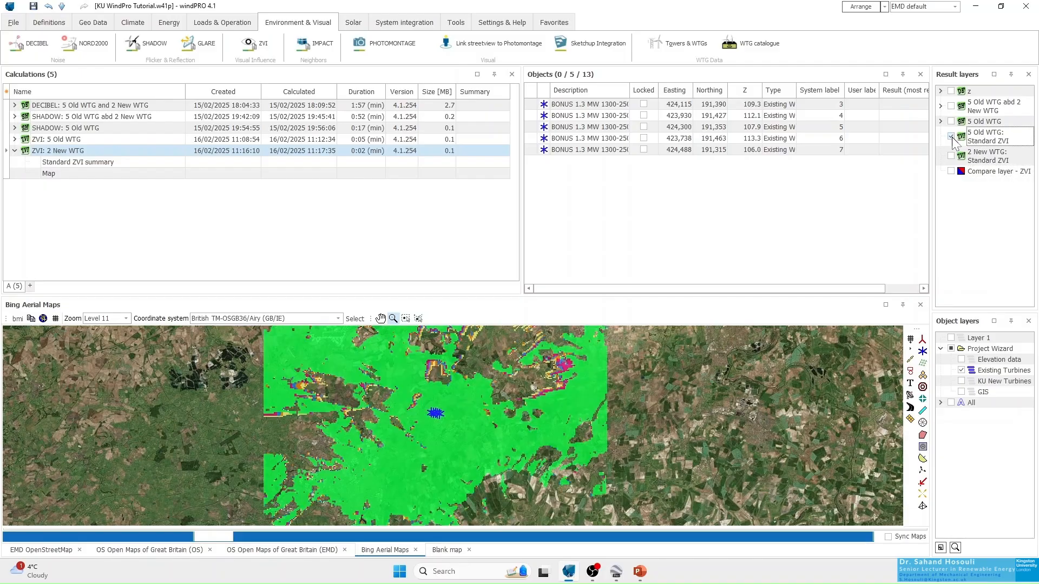
Step: Export the 5 Old WTG: Standard ZVI layer as a Google Earth KMZ raster overlay named ZVI on the Desktop
right_click(980, 143)
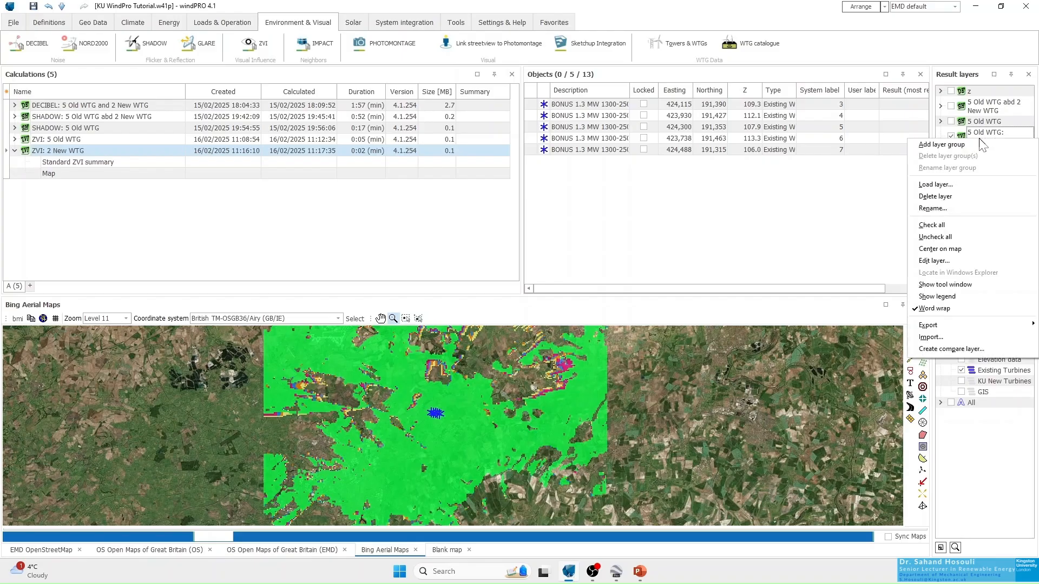
mouse_move(942, 326)
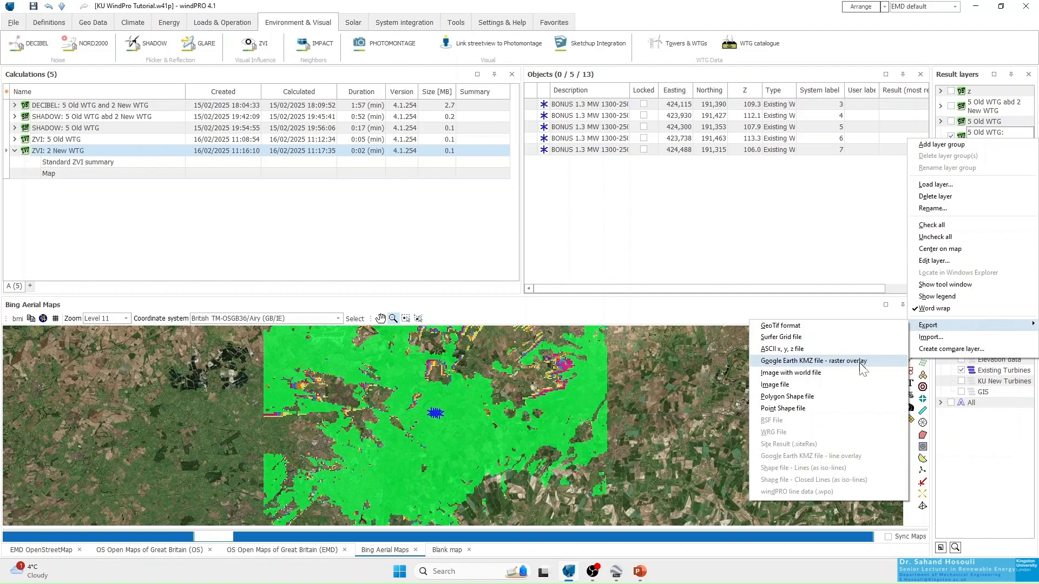
click(800, 361)
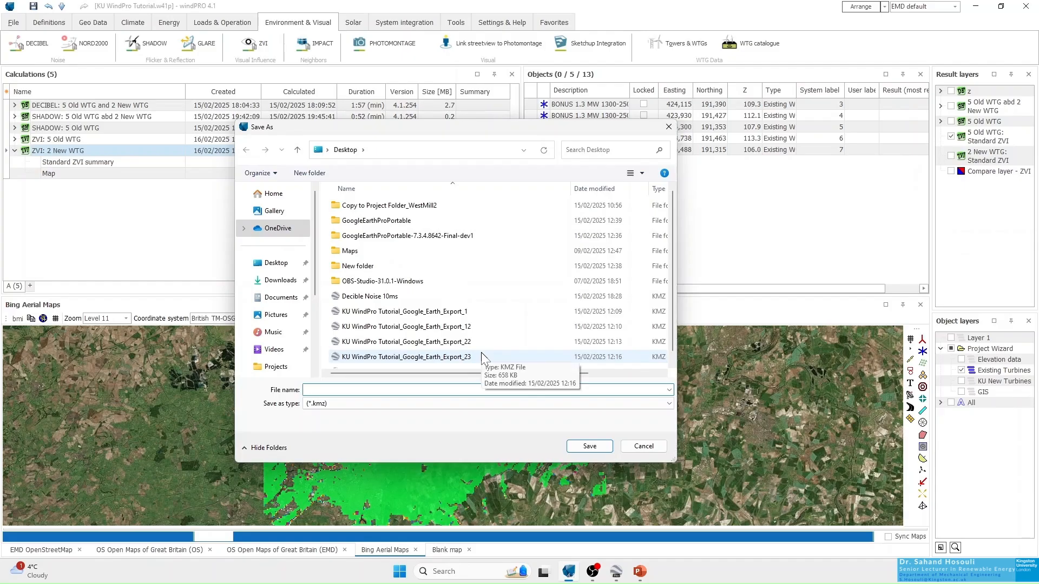
text(ZV)
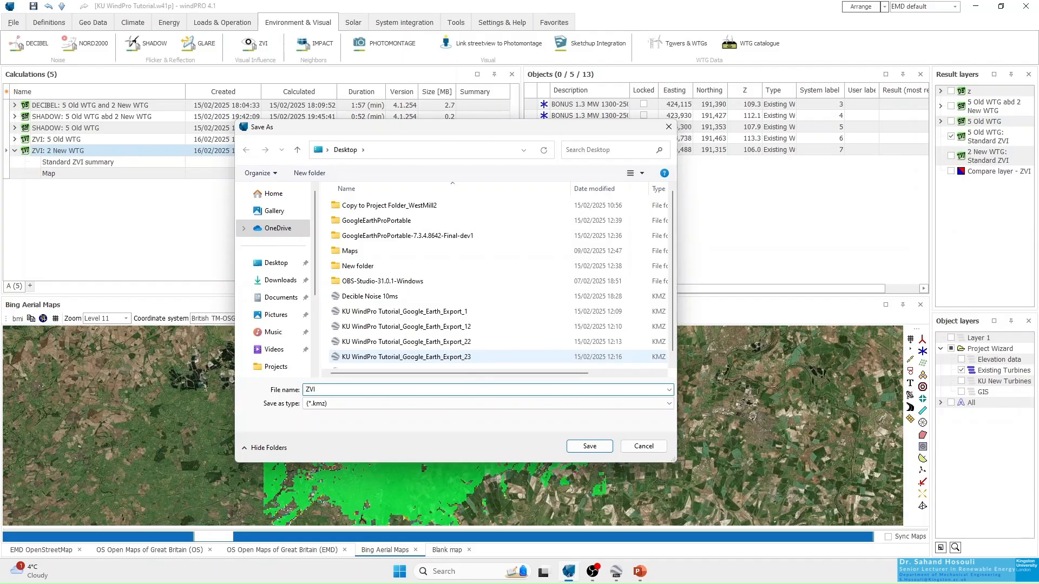
text(I)
click(575, 451)
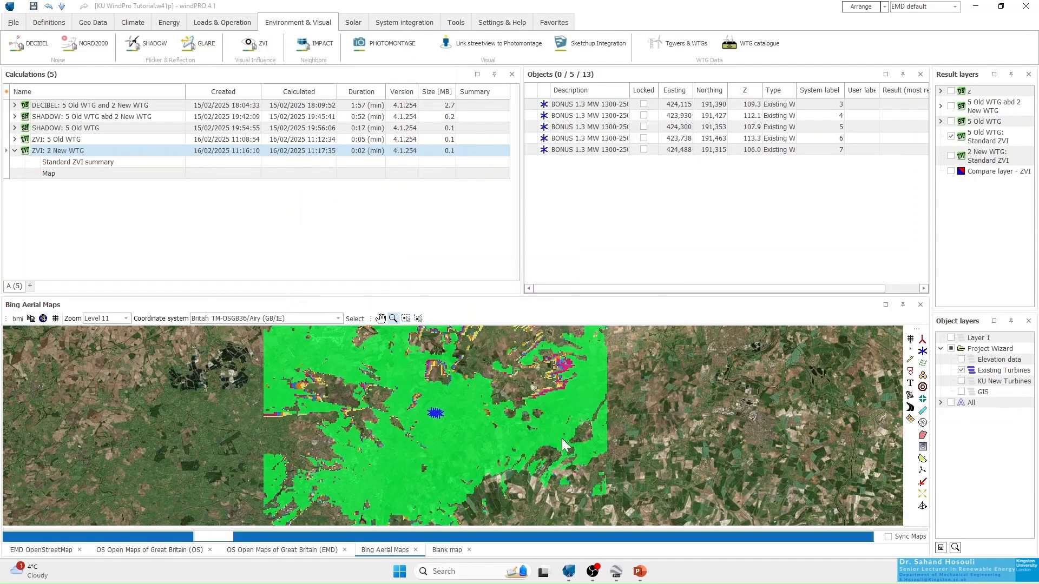
Step: Open the exported ZVI overlay in Google Earth Pro, hiding the 10.0 m s and Hours per year, worst case overlays to view its coverage
click(449, 326)
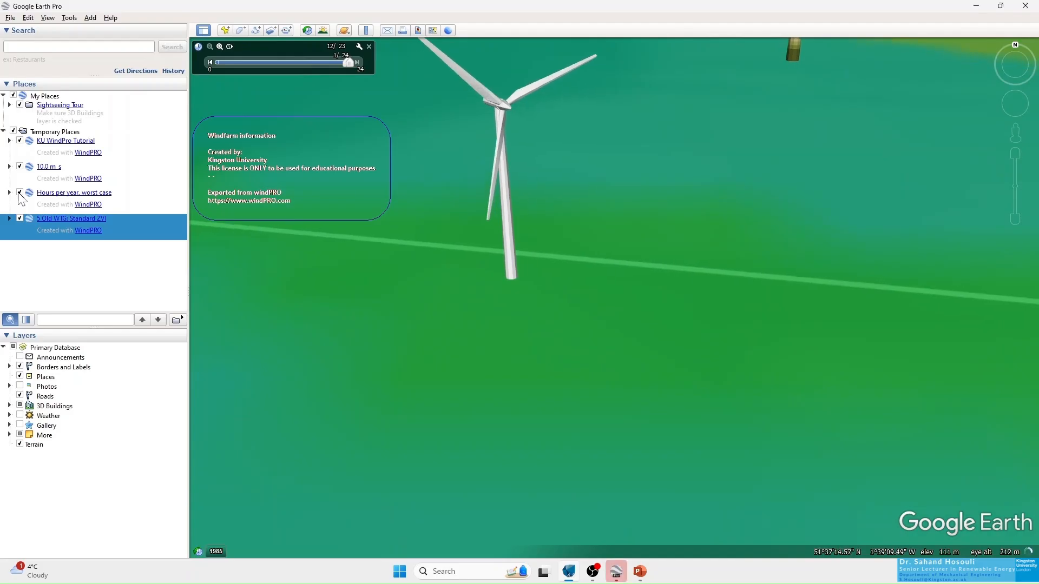
click(20, 193)
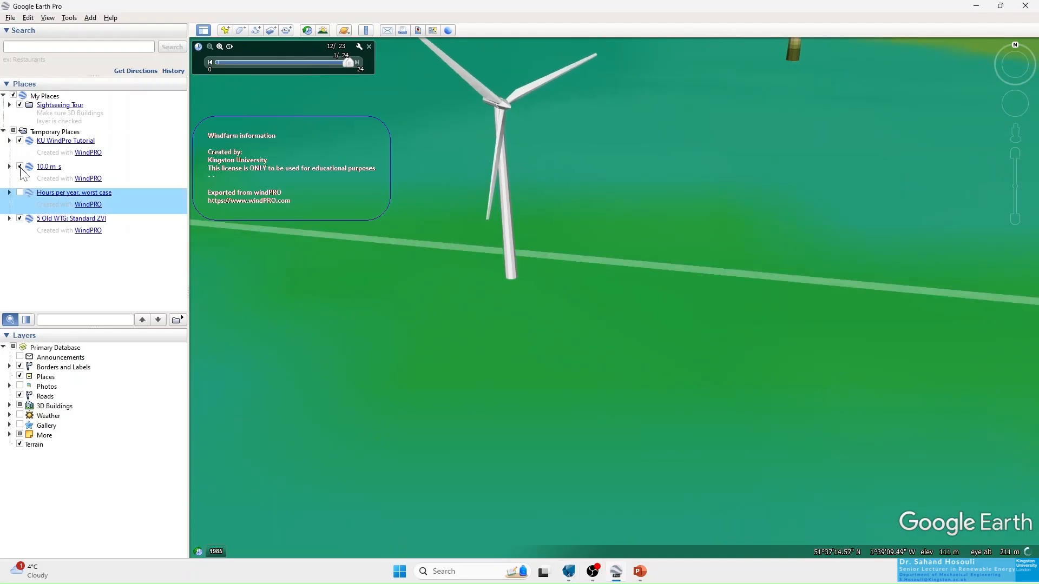
click(20, 167)
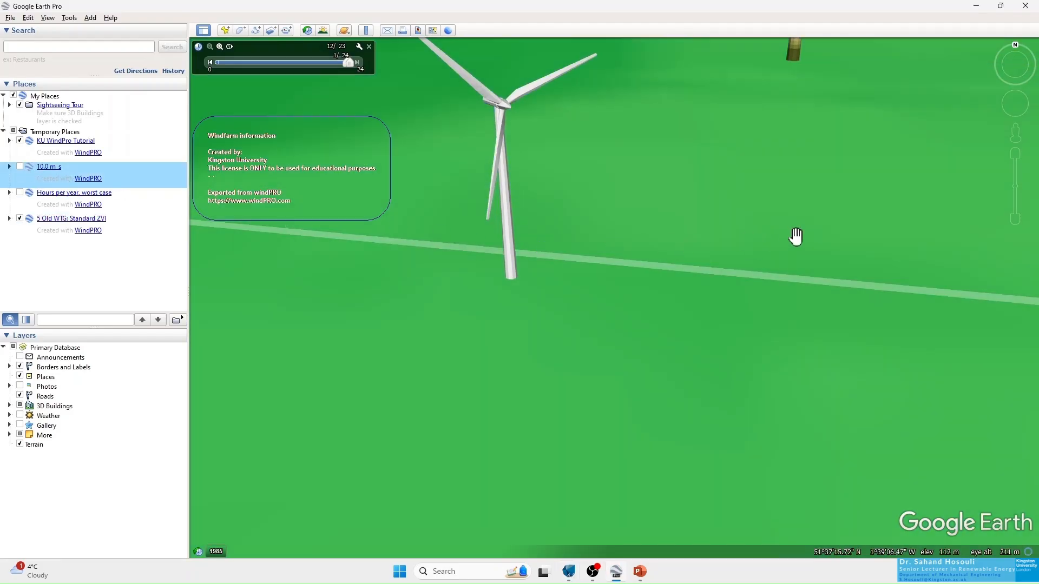
mouse_move(1014, 227)
drag(1013, 222, 1014, 221)
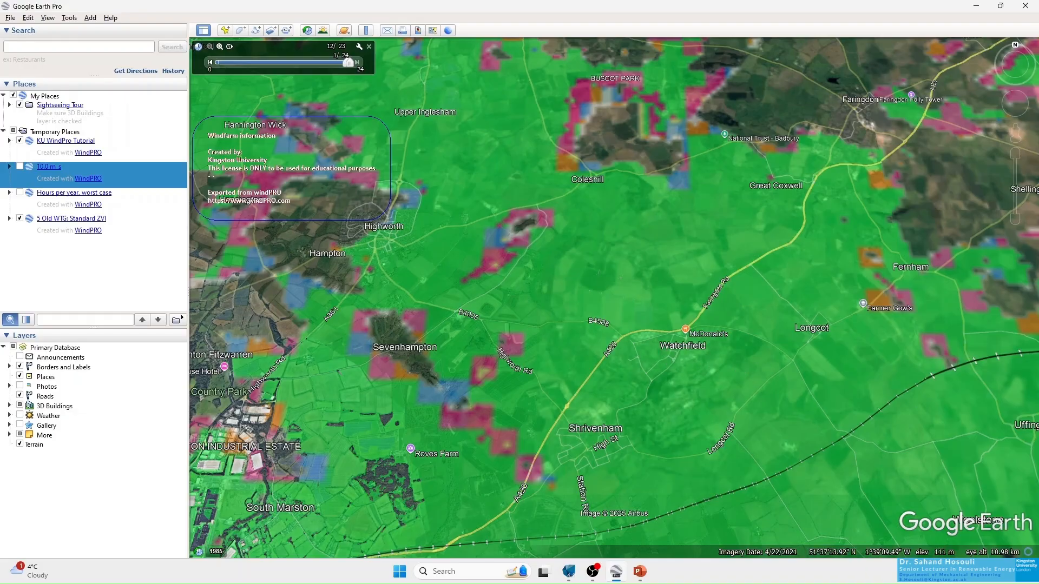
key(alt+Tab)
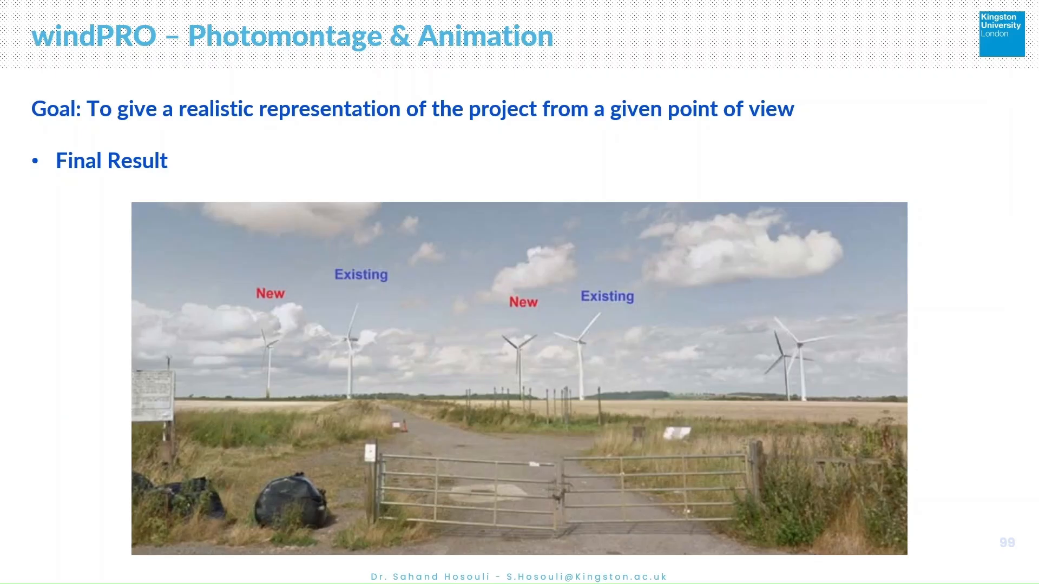
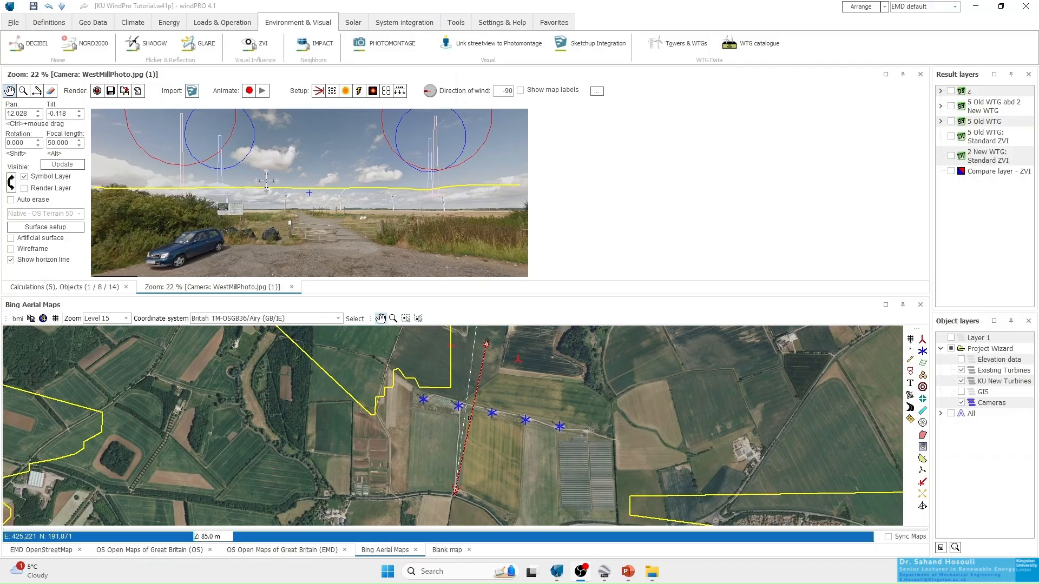
Step: Align the WestMillPhoto.jpg camera's horizon line with the photo by adjusting pan to about 14.5 and tilt to about 2.3
drag(269, 179, 265, 212)
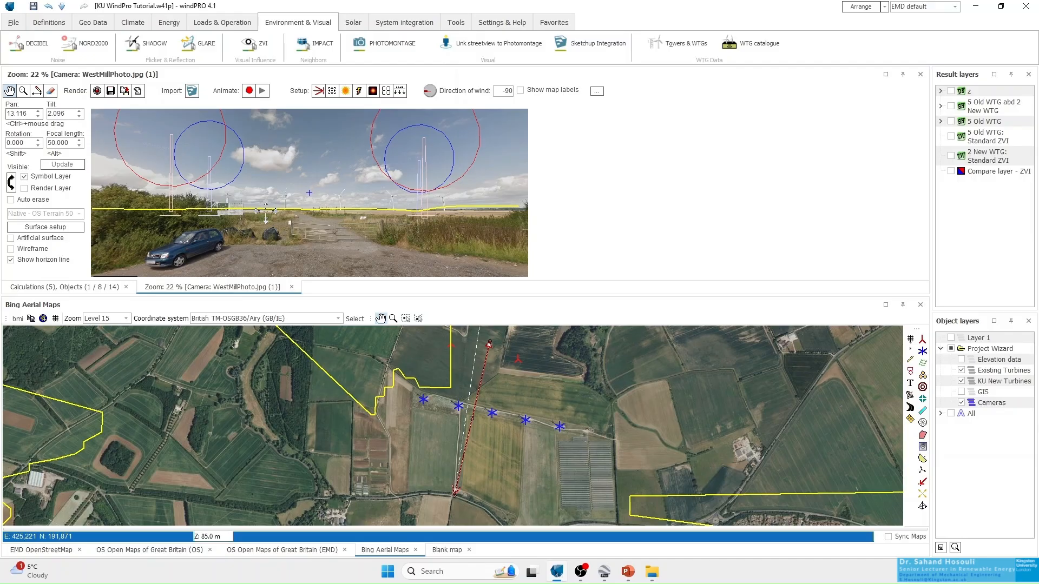
drag(266, 212, 456, 239)
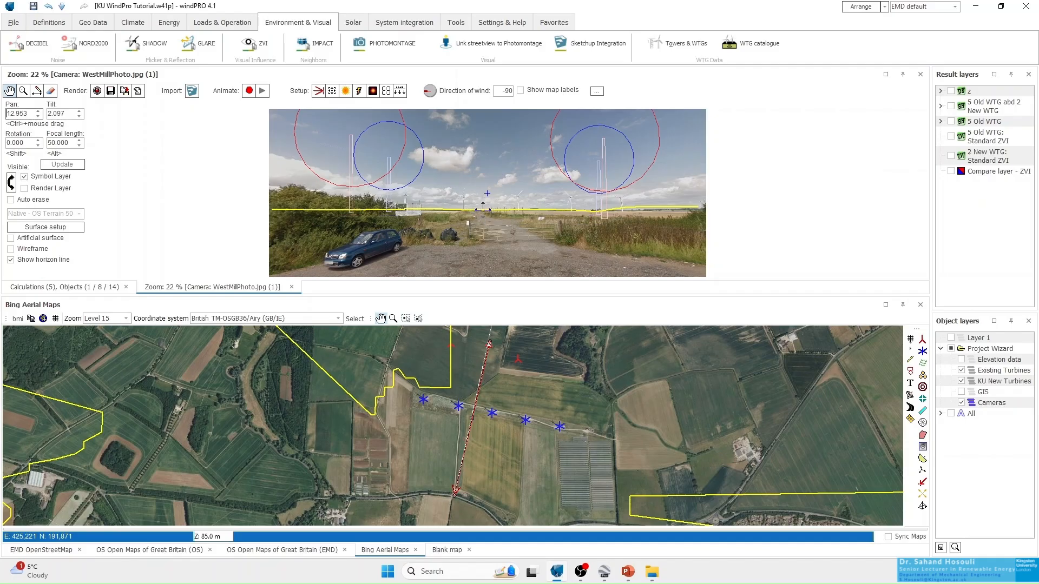
mouse_move(485, 212)
mouse_down()
mouse_move(434, 210)
mouse_move(487, 209)
mouse_move(467, 211)
mouse_move(478, 222)
mouse_up()
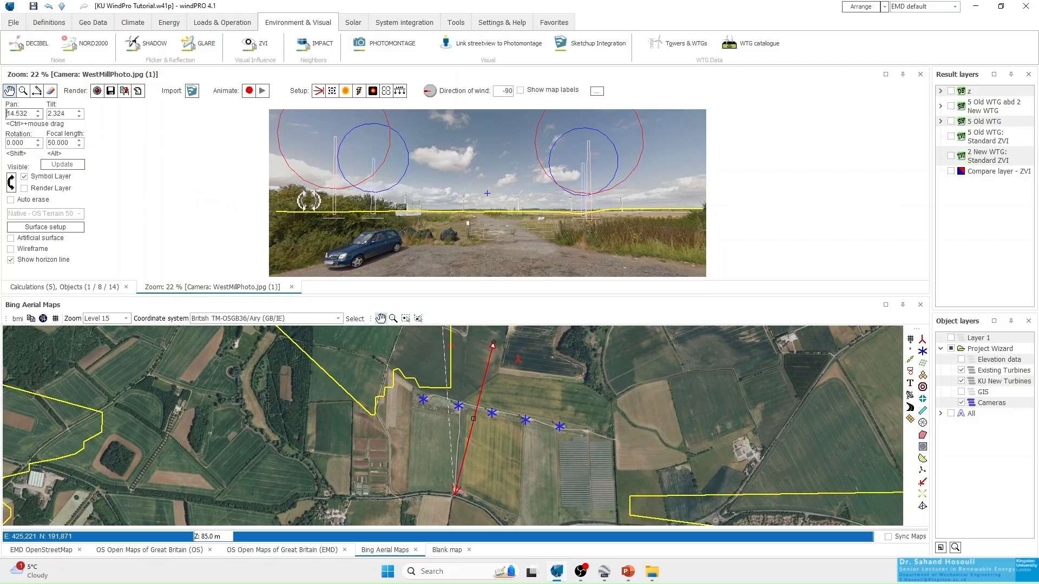
Step: Try rotating the camera's horizon line slightly, and reset the rotation to 0
mouse_move(312, 204)
mouse_down()
mouse_move(316, 178)
mouse_move(313, 213)
mouse_move(309, 198)
mouse_up()
double_click(22, 142)
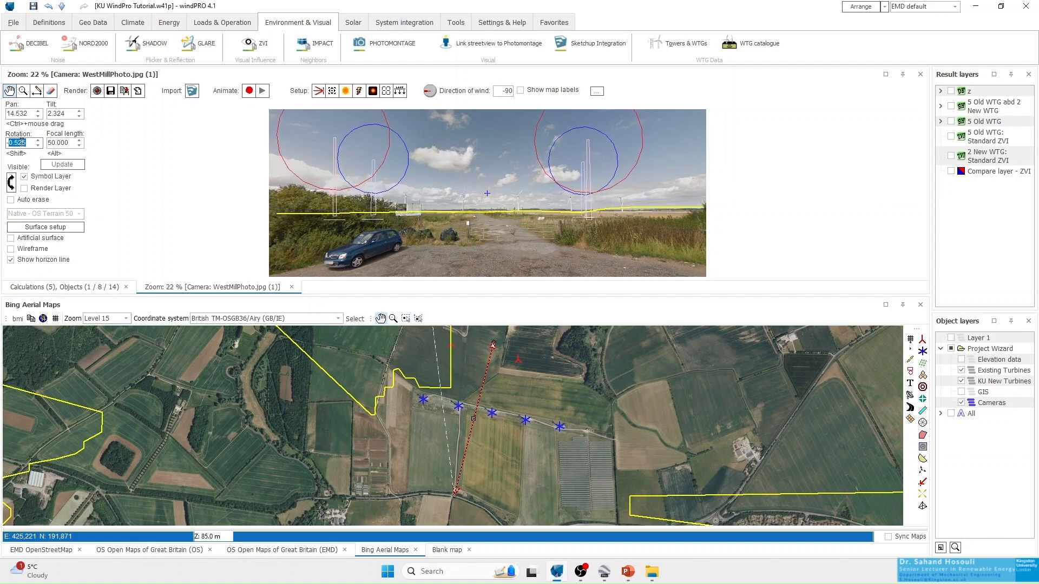
text(0)
key(Return)
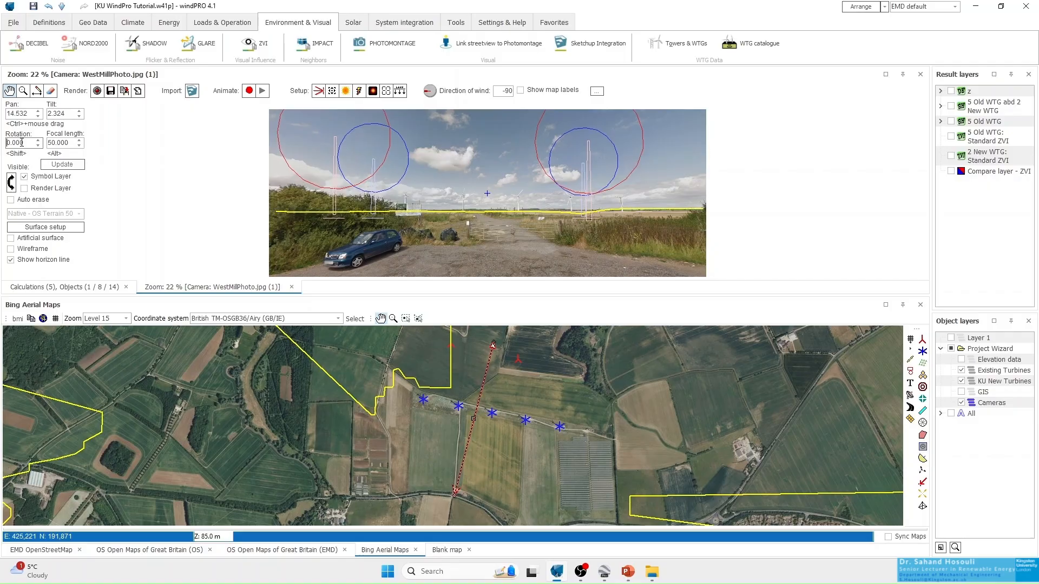
Step: Reduce the camera's focal length to about 14.2 to bring the turbine symbols closer to the photo's turbine spacing
key(Tab)
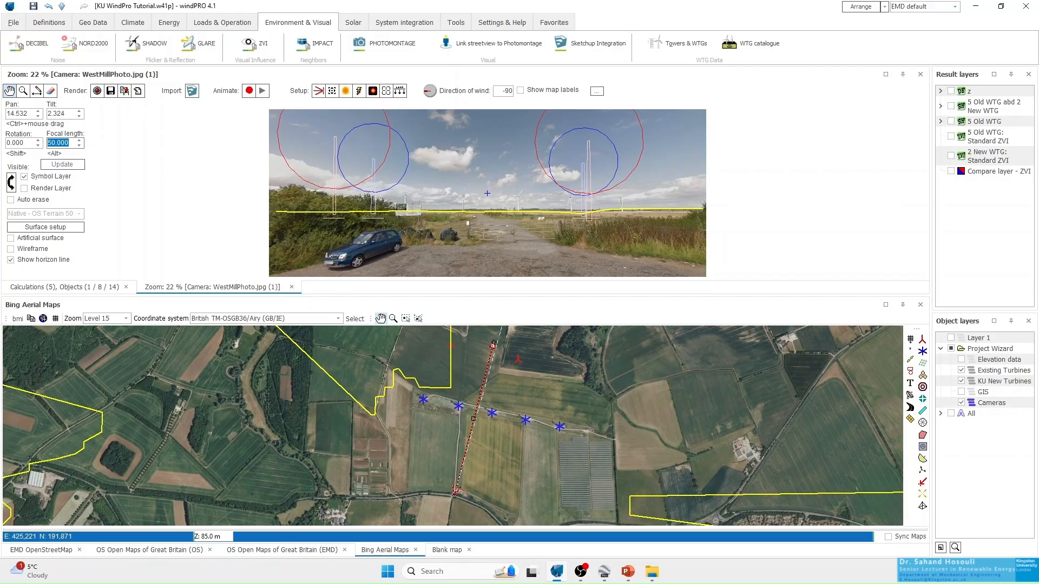
drag(515, 187, 494, 186)
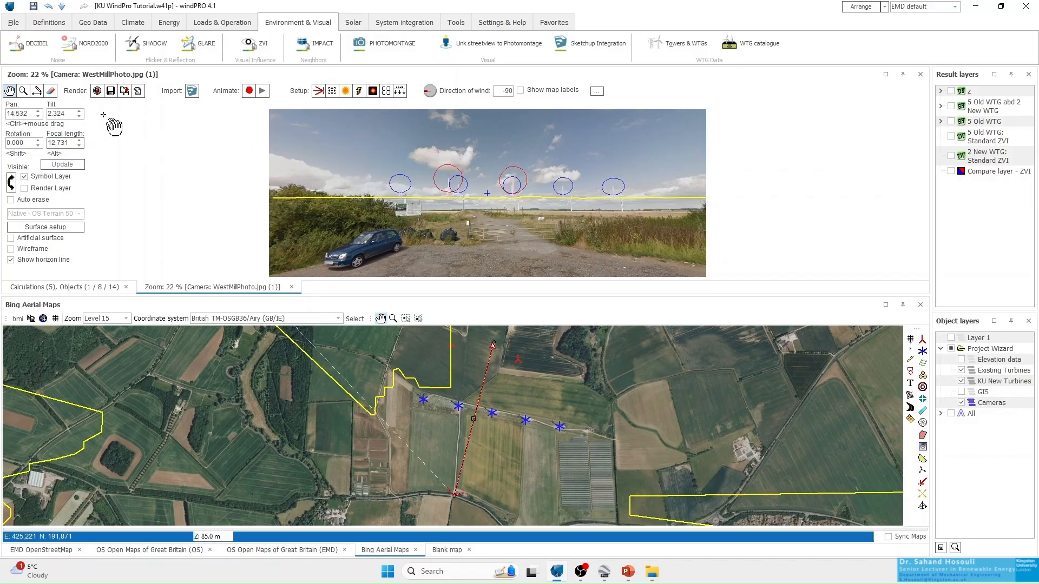
click(23, 90)
click(503, 202)
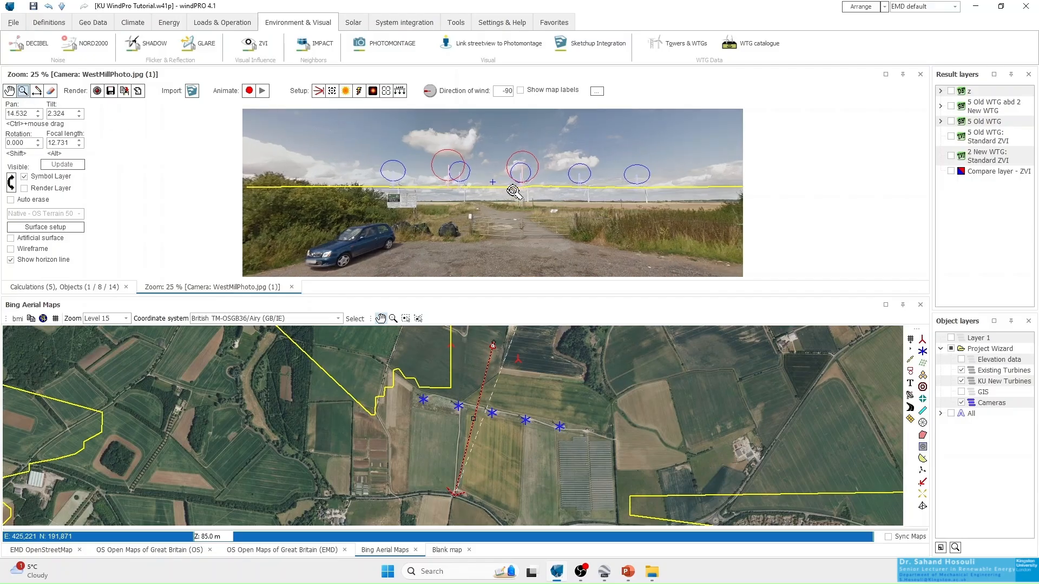
click(510, 194)
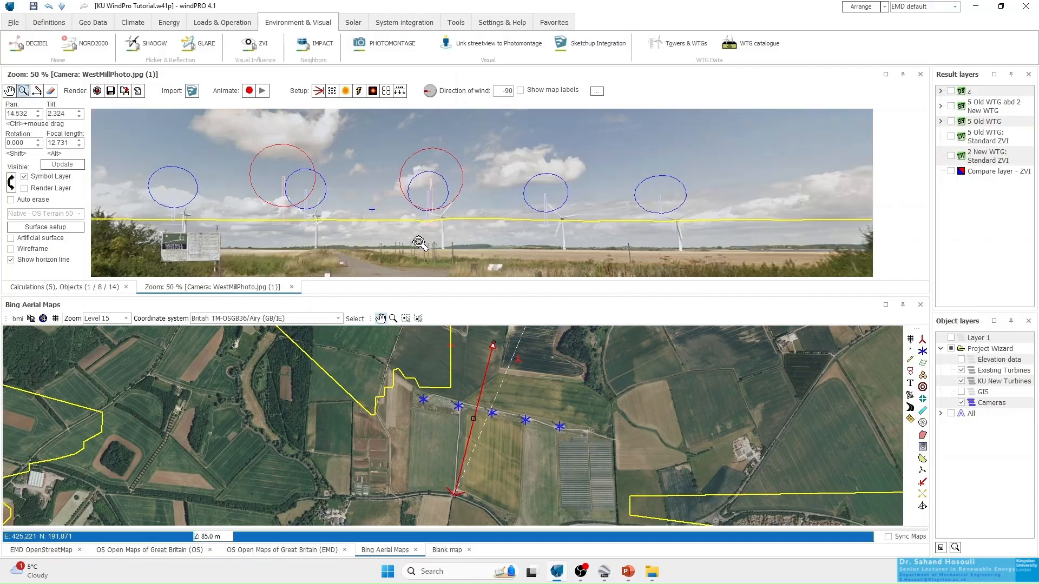
right_click(342, 217)
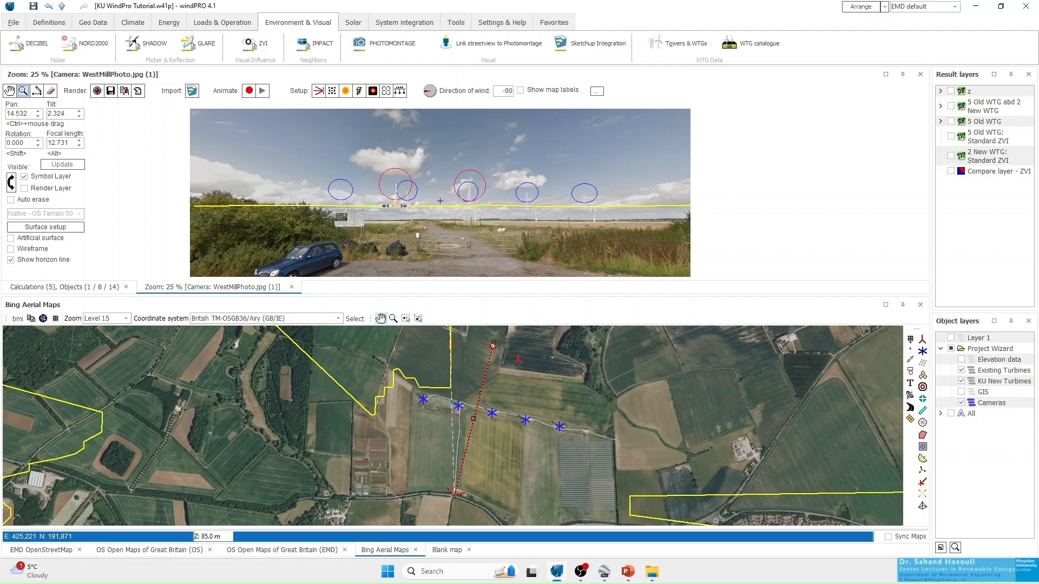
drag(400, 203, 388, 204)
click(509, 196)
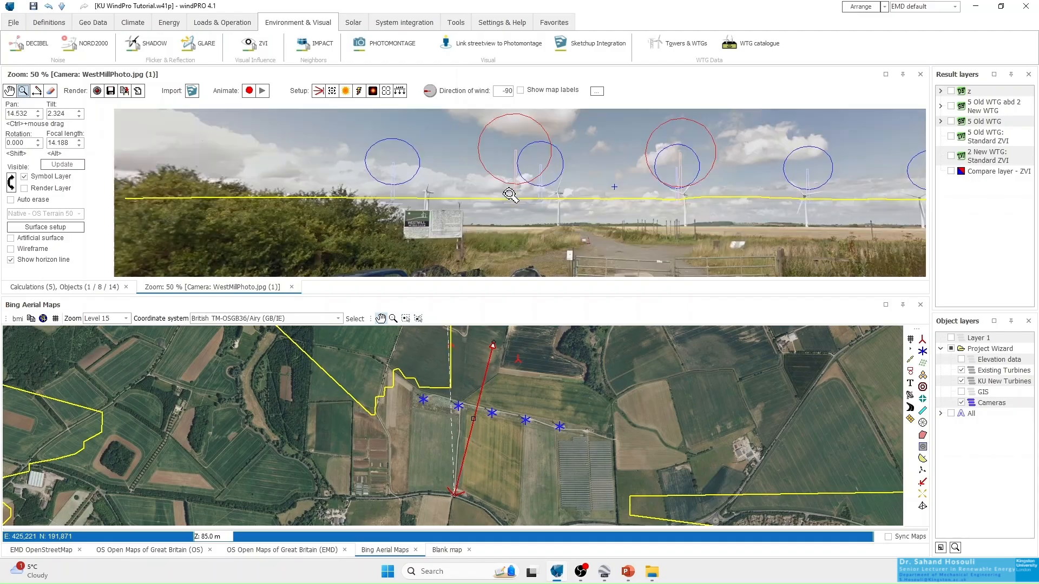
Step: Shift the camera's pan to about 13.0 and tilt to about 6.4, moving the turbine symbols towards the photographed turbines
click(9, 91)
drag(303, 164, 560, 219)
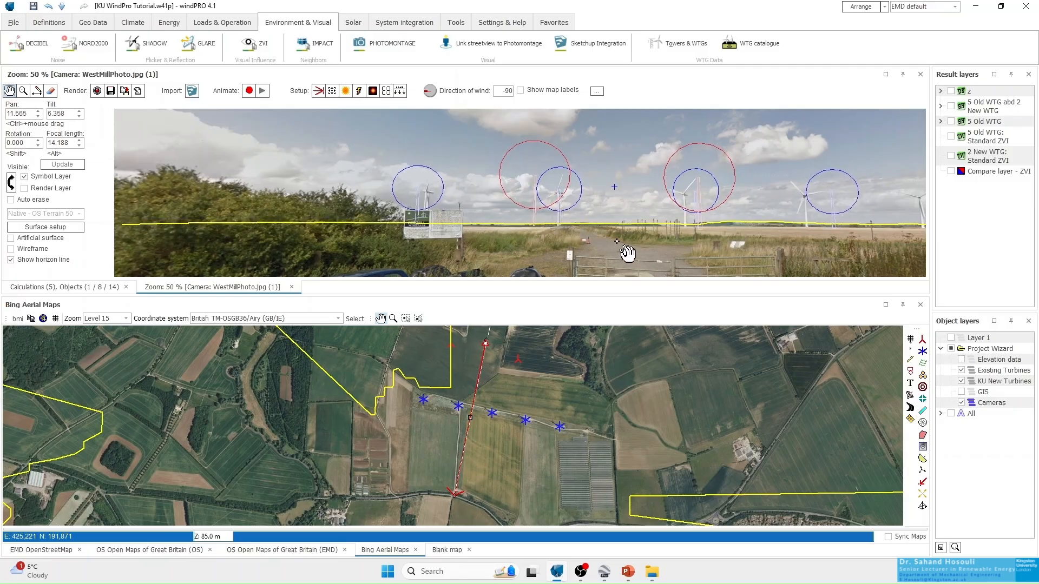
drag(631, 252, 492, 253)
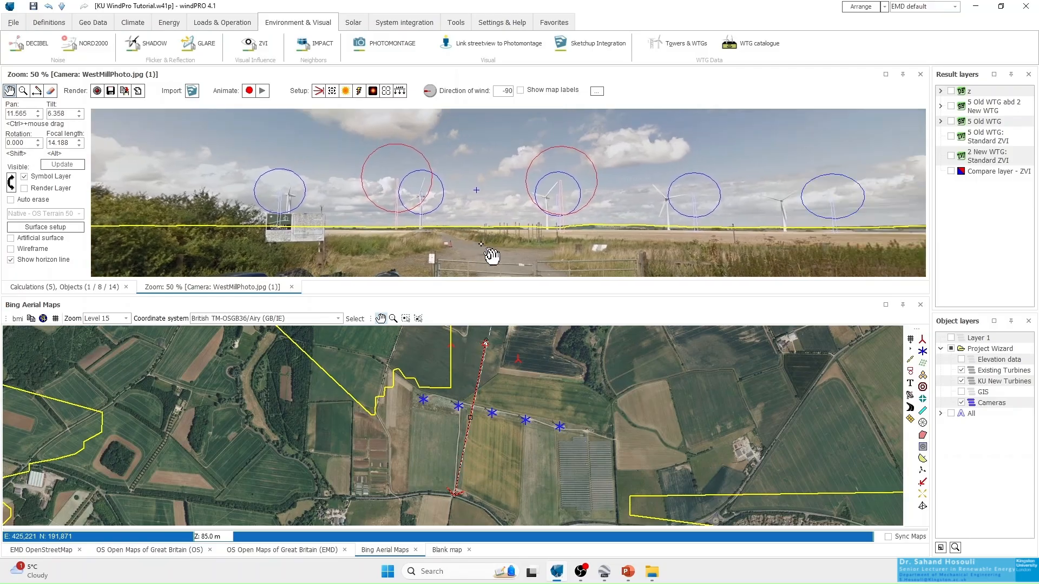
drag(434, 215, 422, 211)
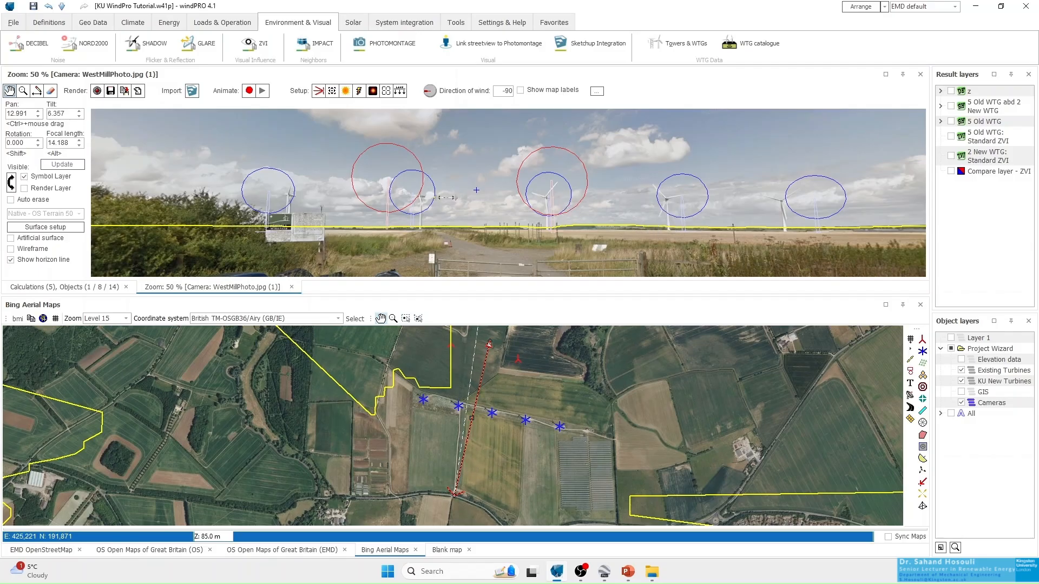
Step: Refine the camera alignment to a focal length of about 12.85, pan of about 12.3 and tilt of about 7.4
drag(449, 199, 451, 199)
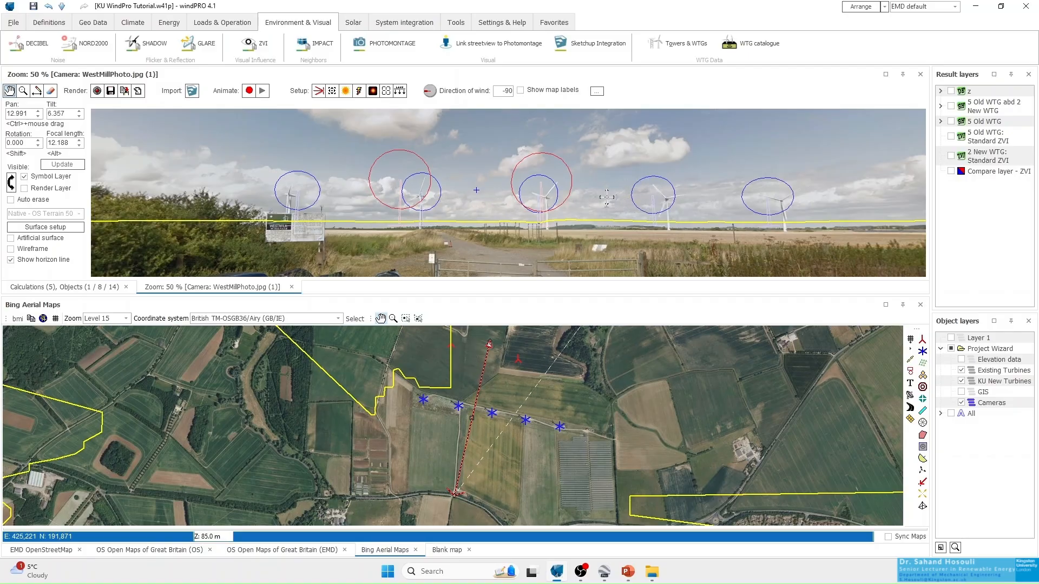
drag(607, 196, 618, 201)
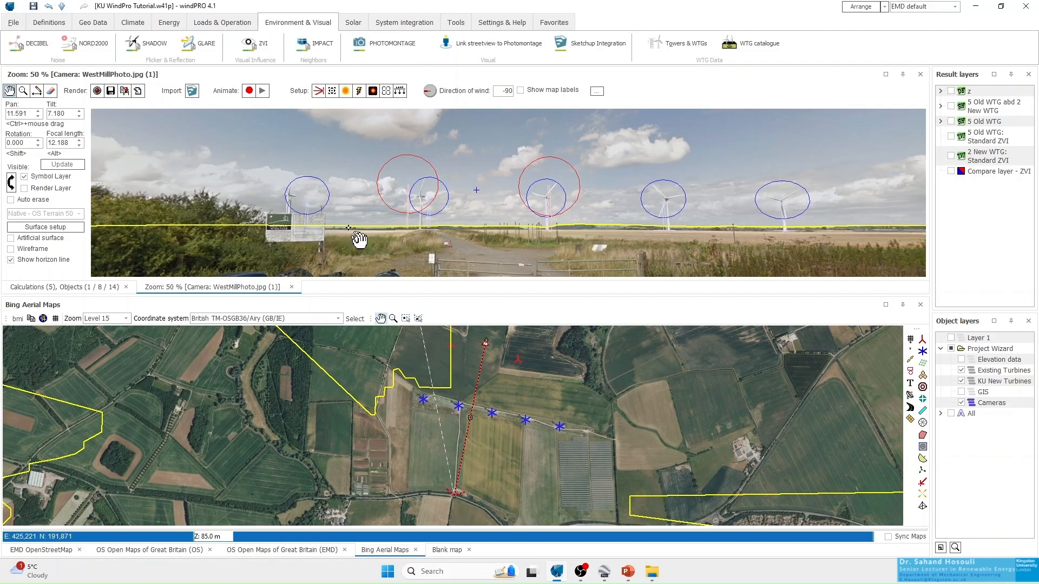
drag(359, 225, 355, 221)
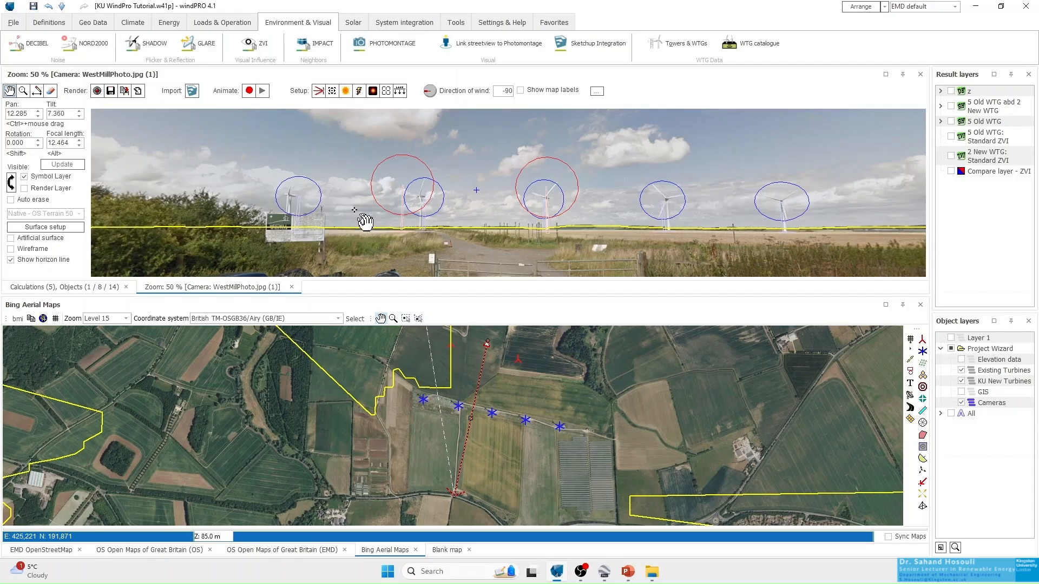
drag(353, 210, 351, 211)
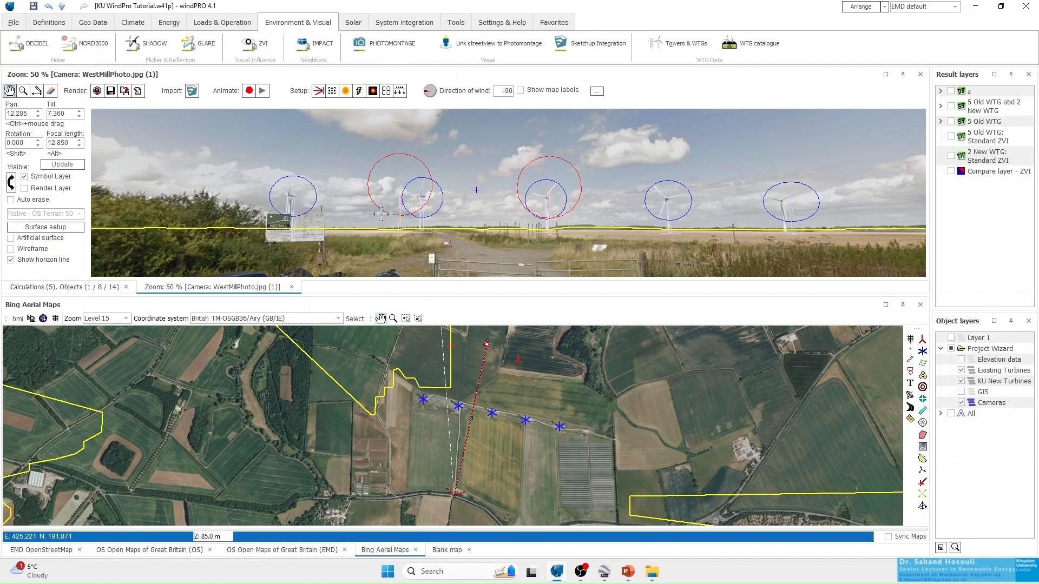
Step: Fine-tune the camera to pan about 12.9, tilt about 7.1 and focal length about 12.8 to overlay the existing turbine symbols on the photographed ones
drag(375, 211, 374, 211)
drag(373, 212, 375, 213)
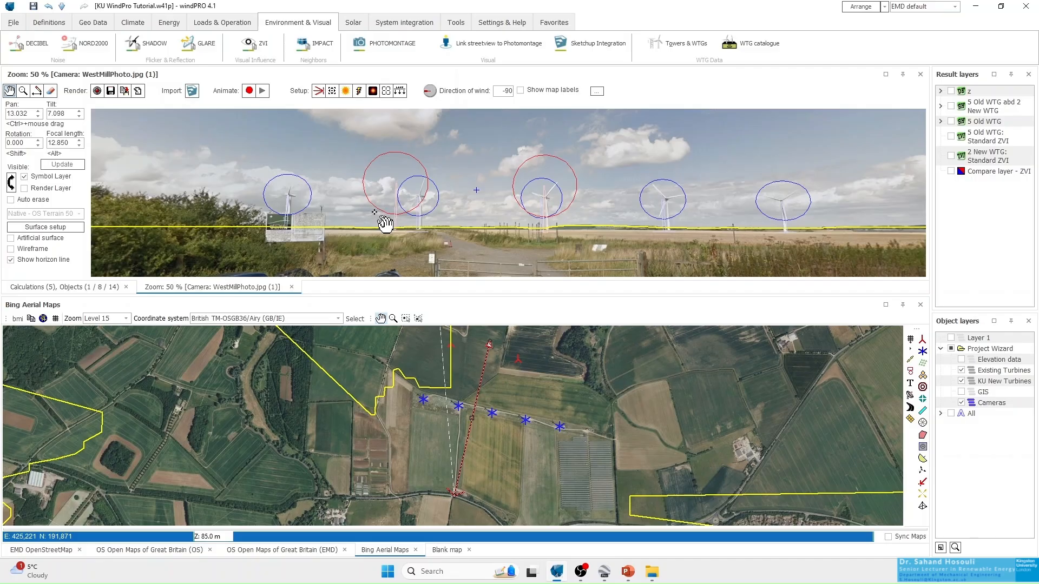
drag(374, 212, 372, 213)
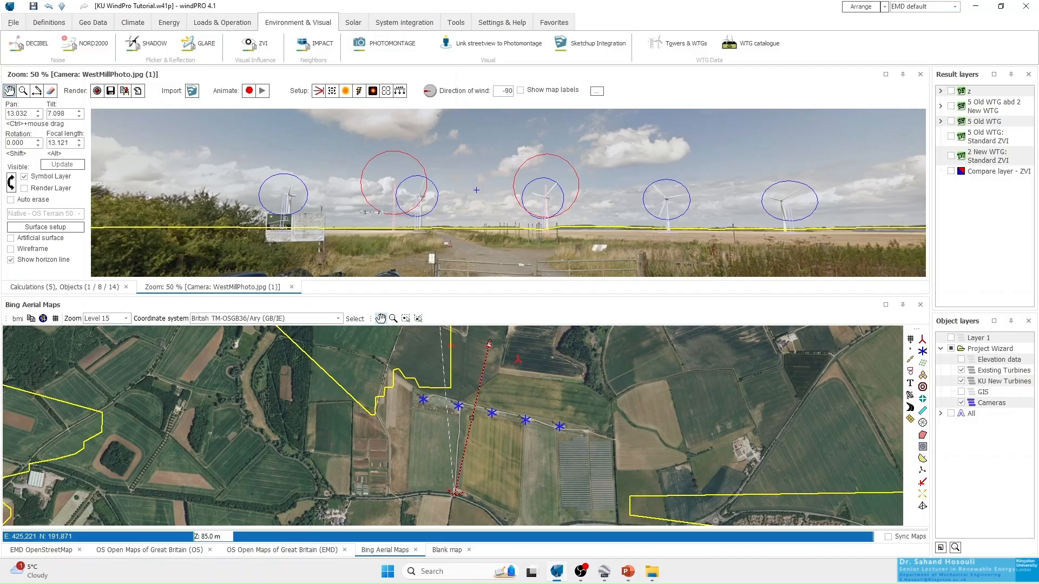
drag(372, 212, 381, 217)
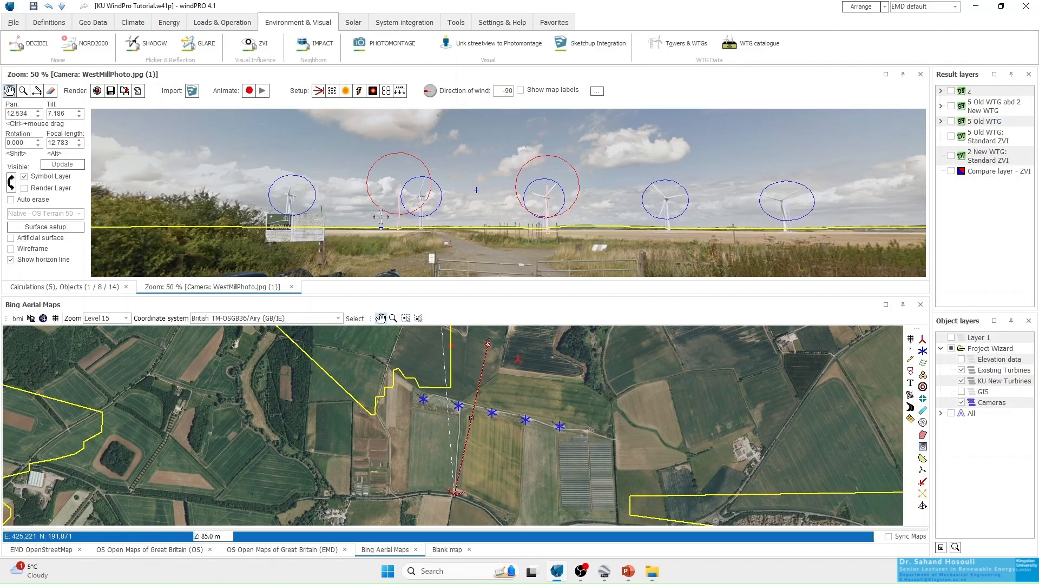
drag(381, 217, 378, 217)
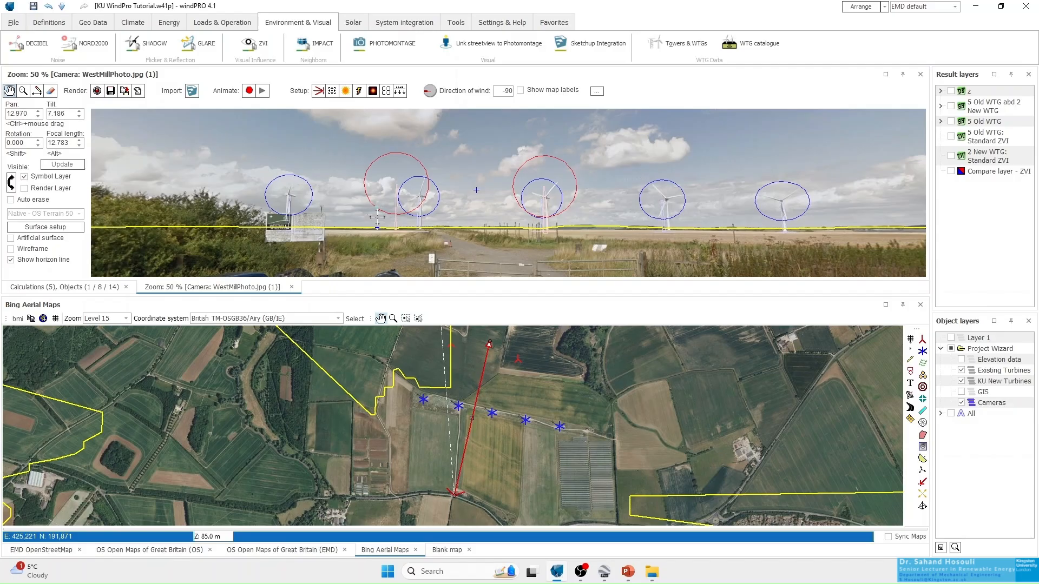
drag(377, 217, 377, 217)
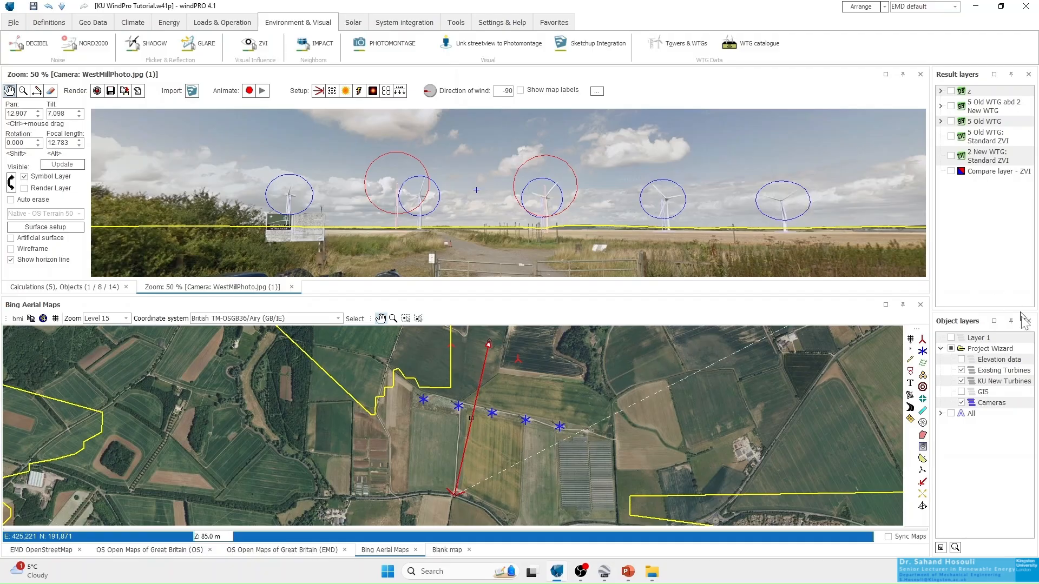
Step: Hide the Existing Turbines layer and render the new turbines on the camera photo
click(962, 371)
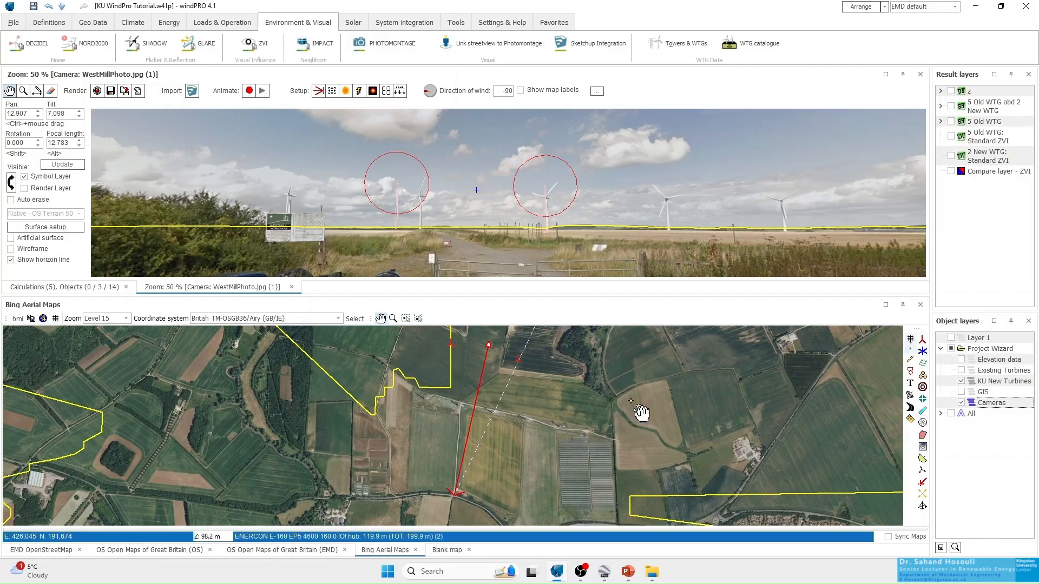
right_click(518, 359)
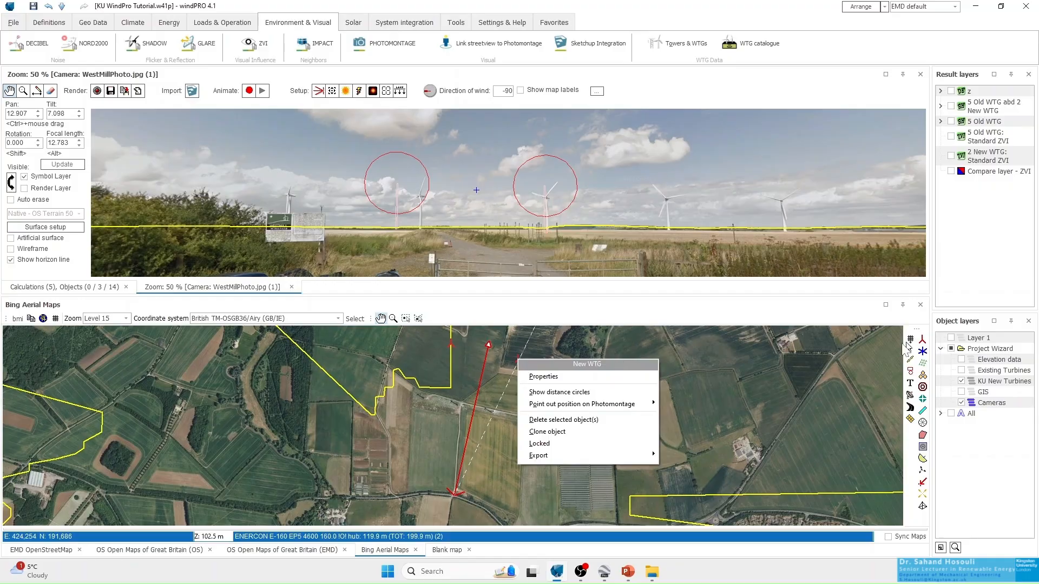
click(515, 358)
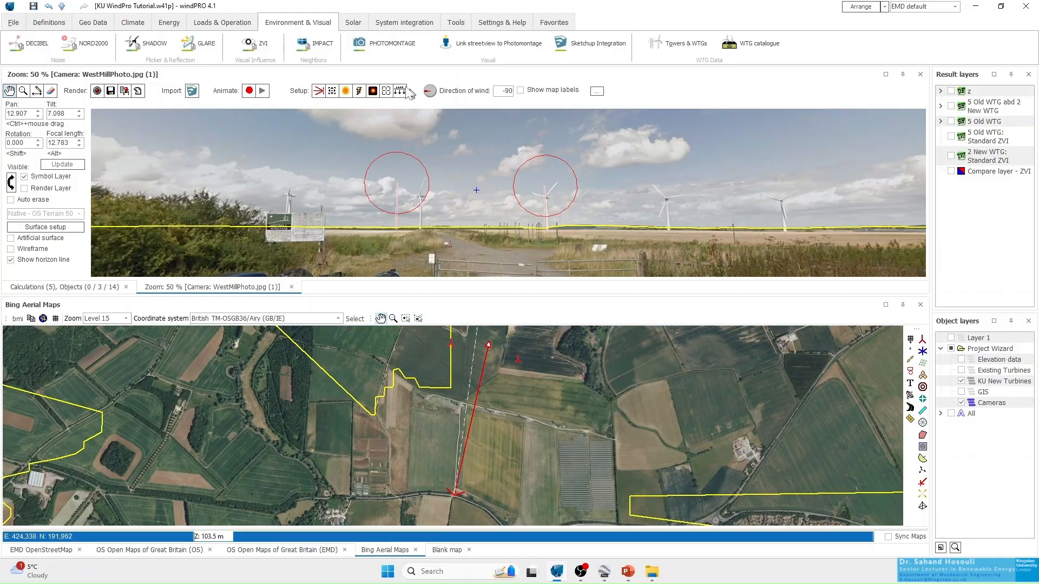
click(96, 92)
click(97, 92)
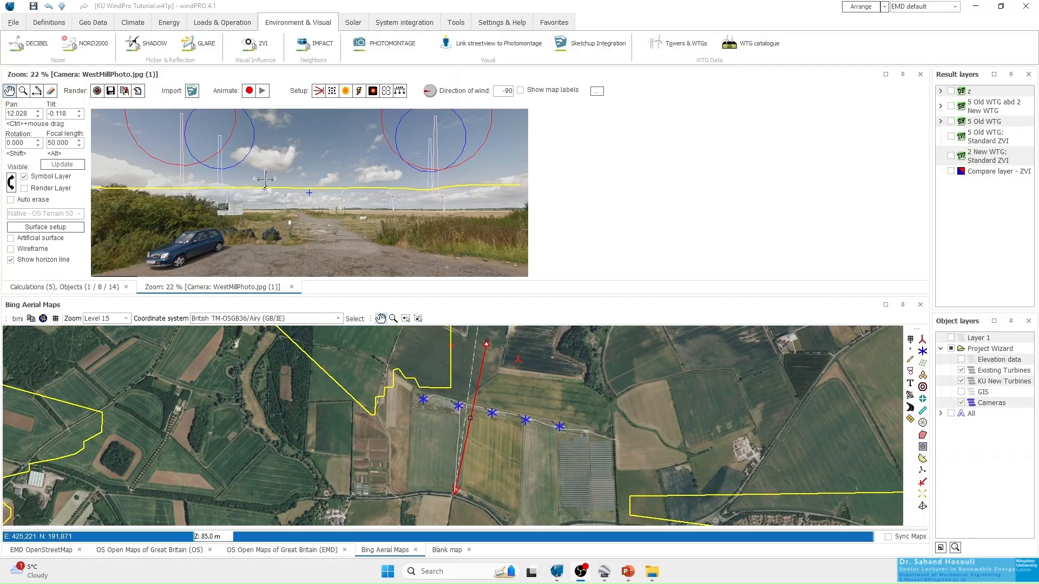
Step: Match the model's horizon line to the photo's horizon with pan at about 14.5 and tilt at about 2.3
drag(278, 196, 266, 212)
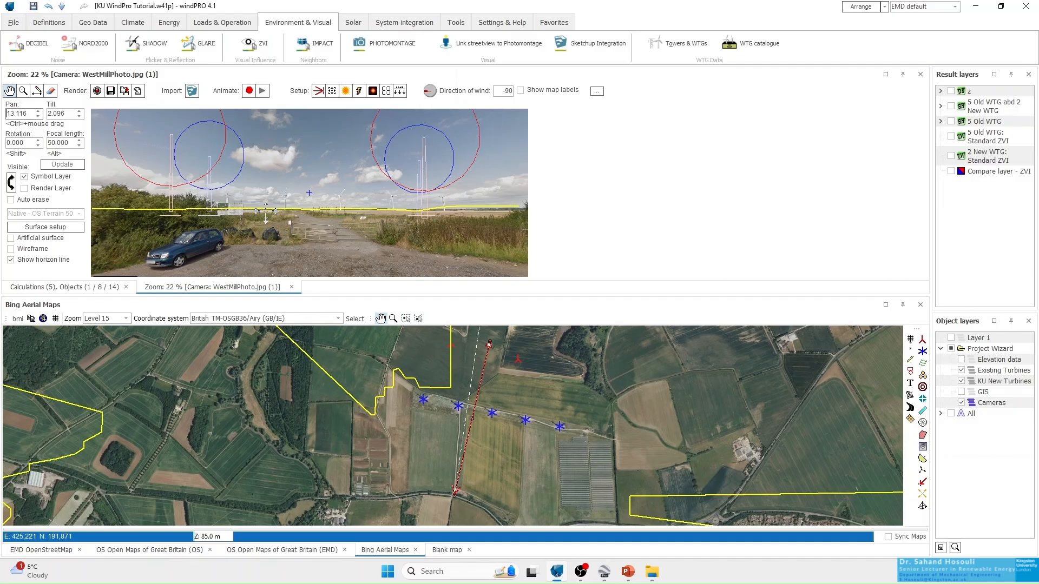
drag(266, 212, 456, 235)
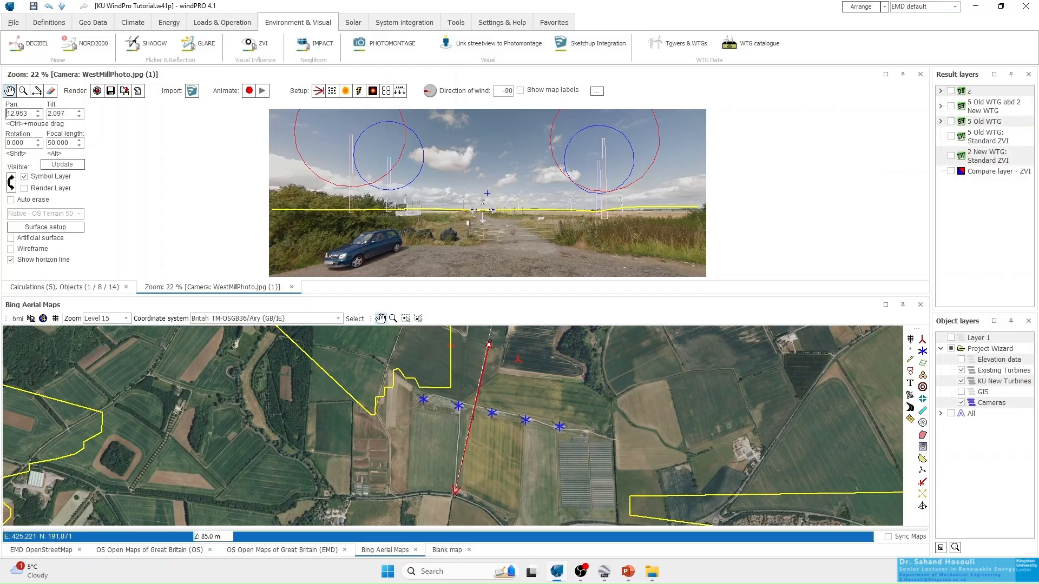
mouse_move(489, 208)
mouse_down()
mouse_move(456, 211)
mouse_move(481, 223)
mouse_up()
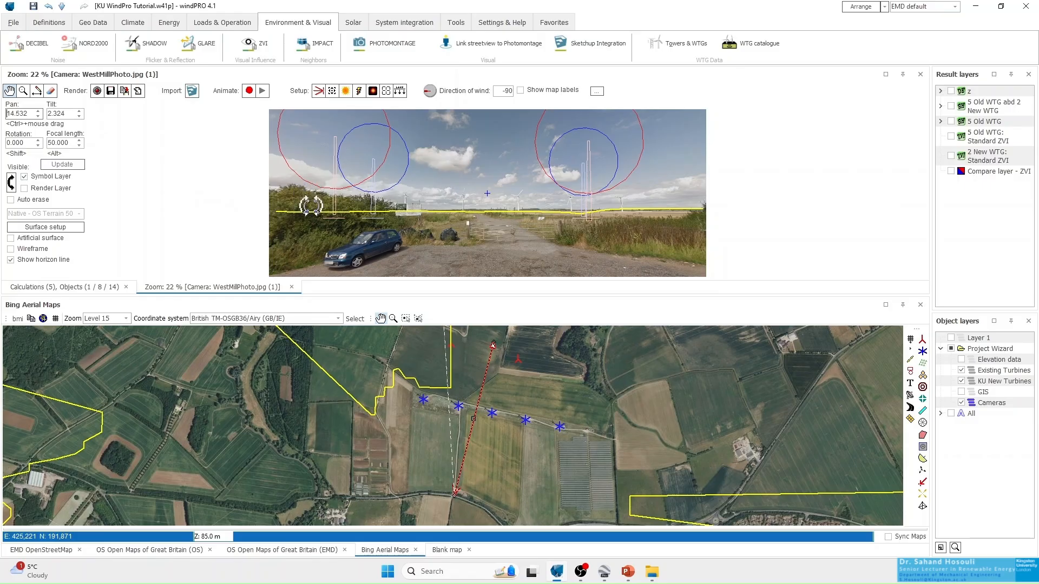
Step: Try a slight rotation of the horizon line on the photo, and set the rotation back to 0
mouse_move(310, 195)
mouse_down()
mouse_move(310, 206)
mouse_move(310, 197)
mouse_up()
double_click(20, 141)
text(0)
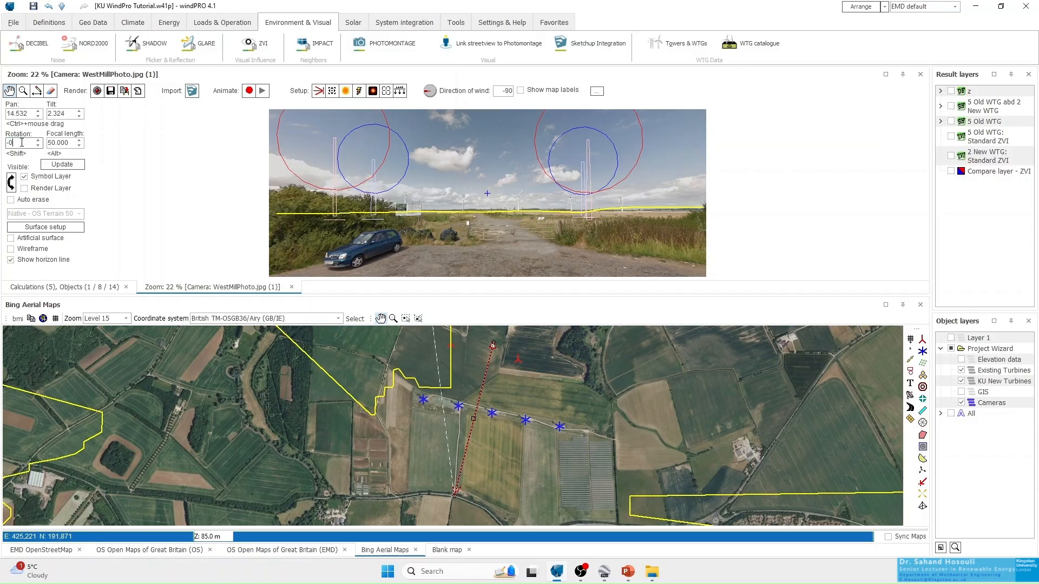
key(Return)
Step: Decrease the focal length to about 14.2 to fit the turbine symbols' spacing to the turbines in the photo
key(Tab)
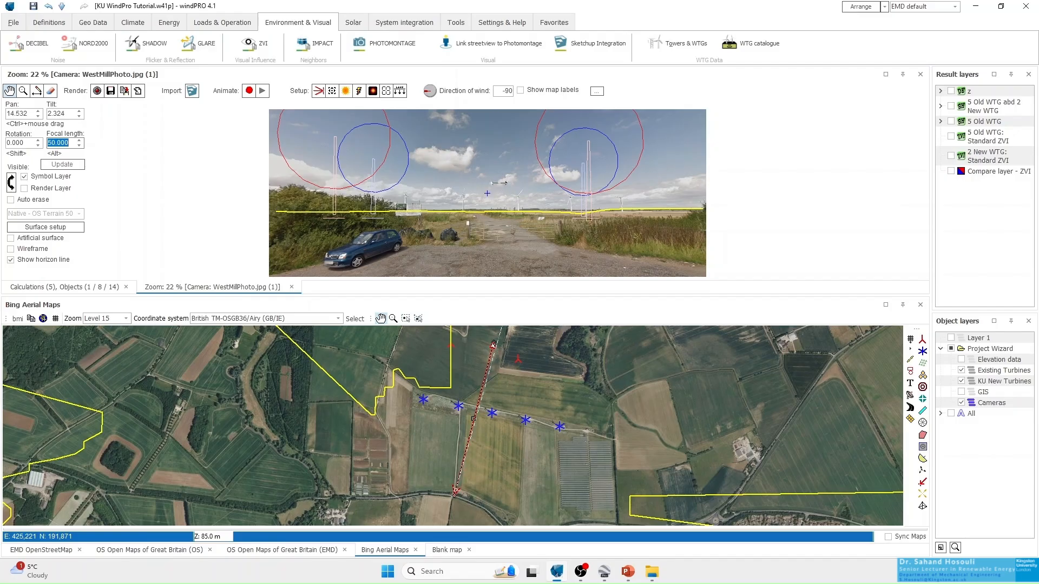
drag(505, 186, 497, 186)
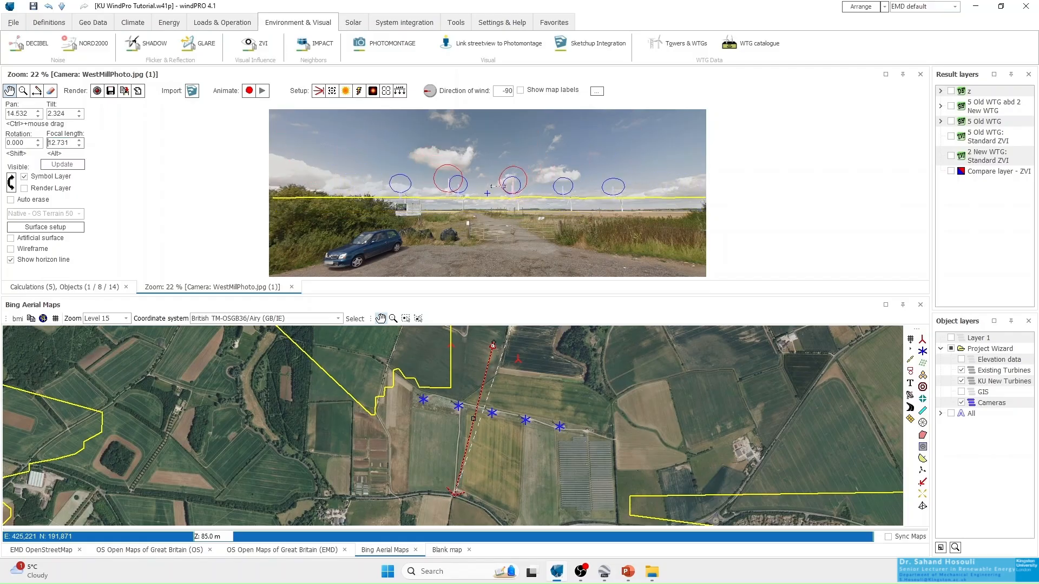
click(23, 90)
click(502, 203)
click(562, 173)
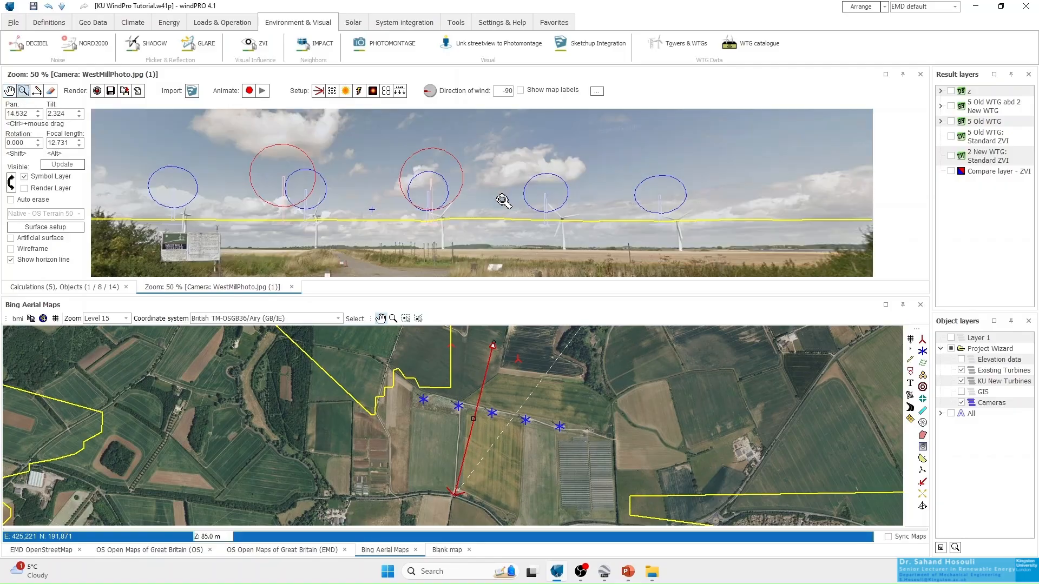
right_click(346, 212)
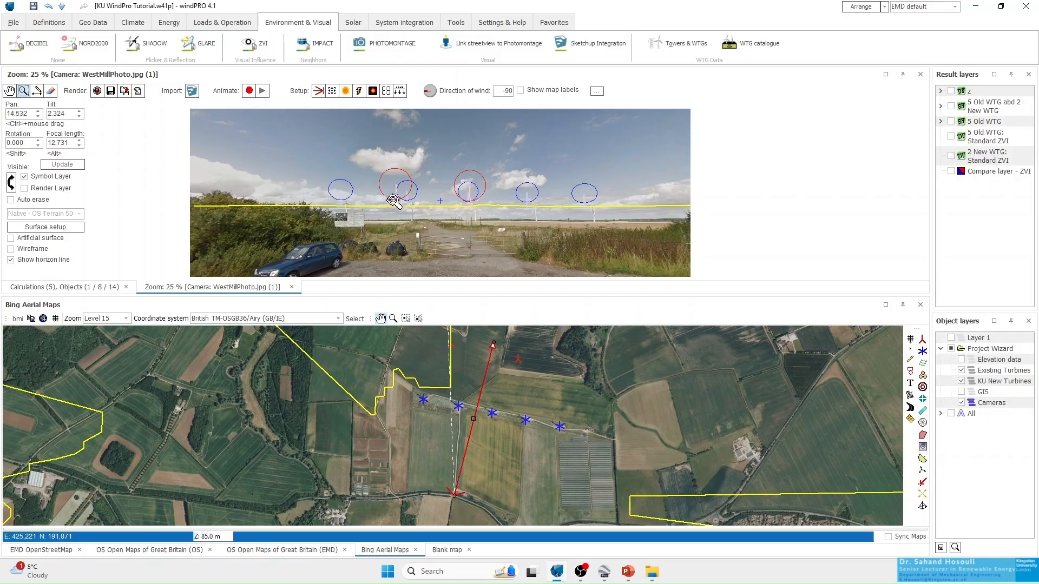
drag(404, 204, 387, 204)
click(510, 194)
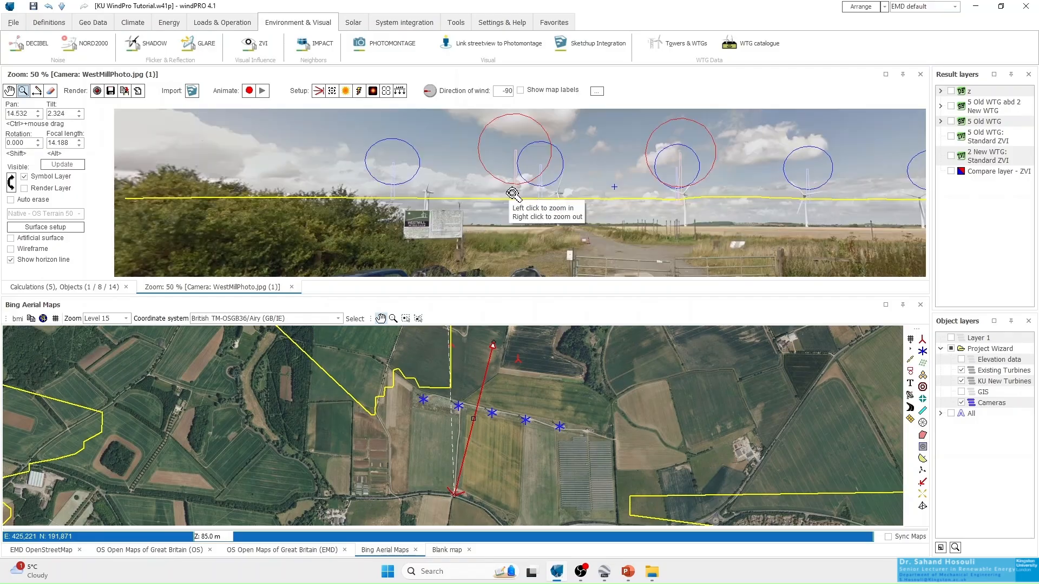
Step: Adjust the camera's pan to about 11.6 and tilt to about 6.4 to lower the horizon line onto the photo's horizon
click(10, 91)
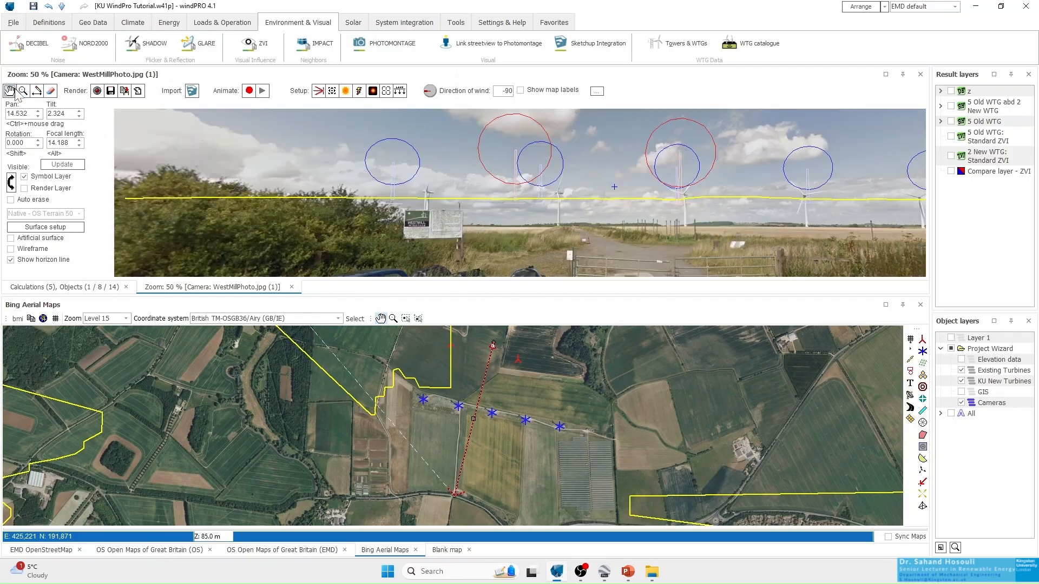
drag(385, 195, 576, 232)
drag(628, 259, 492, 256)
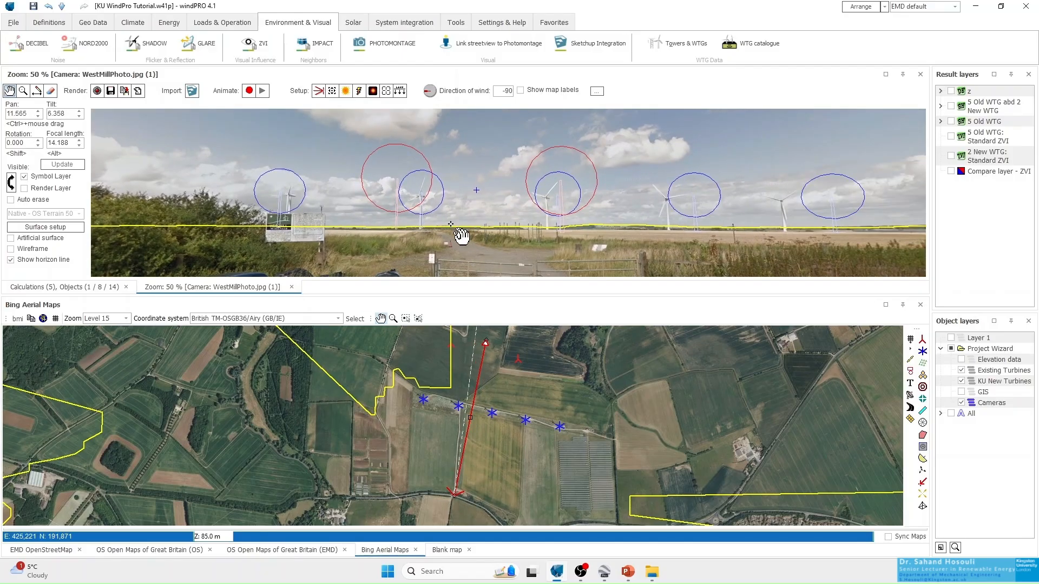
Step: Adjust the photo camera to a focal length of about 12.2, pan of about 11.6 and tilt of about 7.2
drag(436, 218, 422, 212)
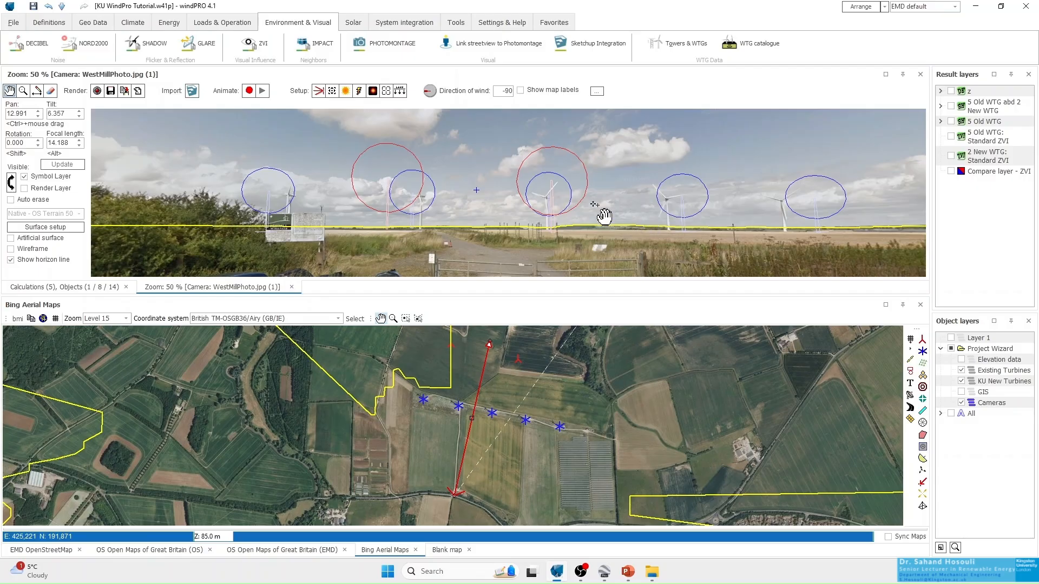
drag(448, 198, 450, 200)
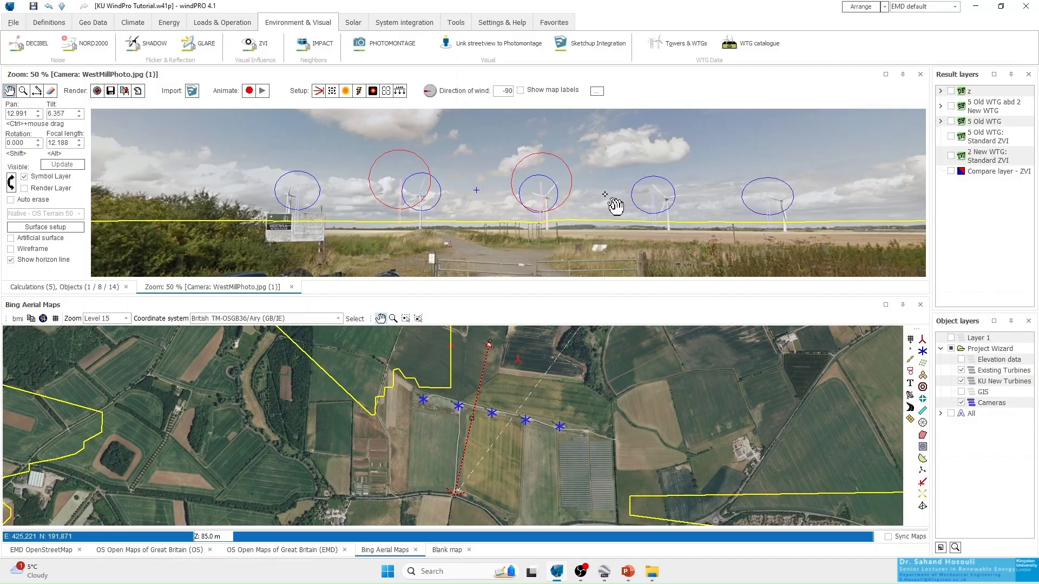
mouse_move(609, 197)
mouse_down()
mouse_move(629, 200)
mouse_move(618, 201)
mouse_up()
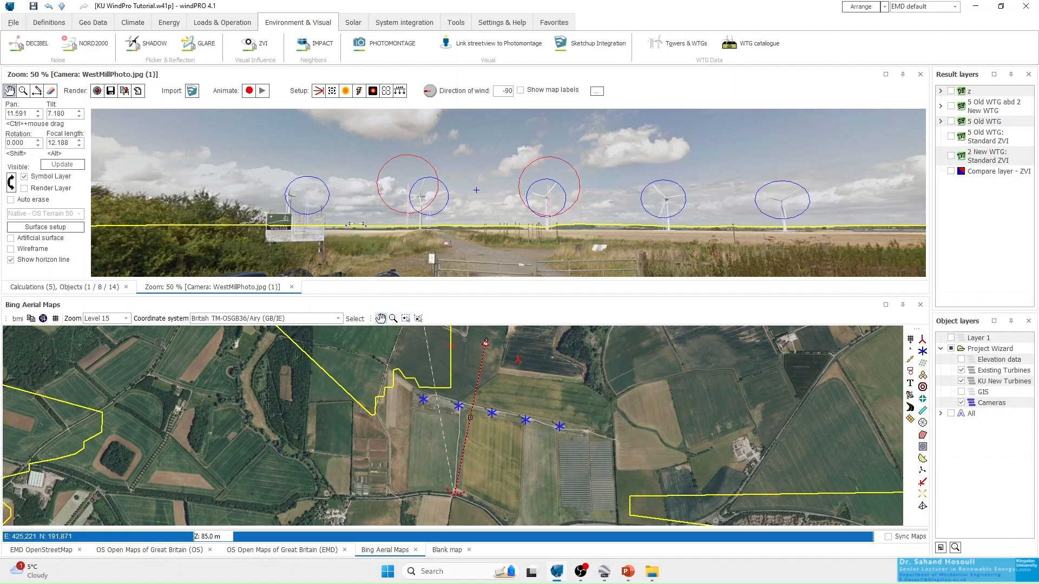
Step: Raise the camera's focal length to about 13.1 and adjust pan to about 13.0 and tilt to about 7.1
drag(360, 225, 351, 221)
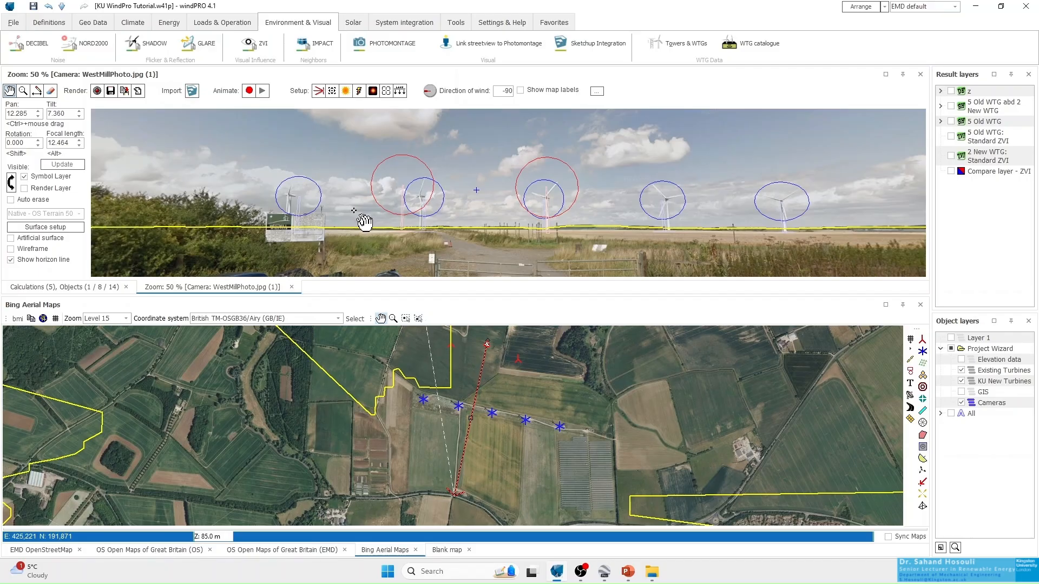
drag(354, 210, 350, 211)
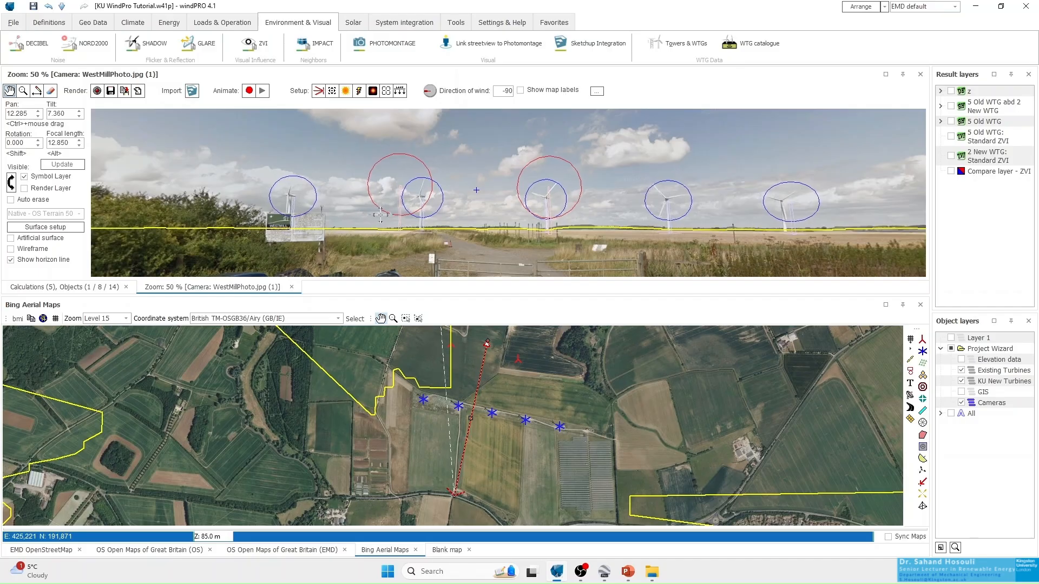
drag(381, 214, 373, 212)
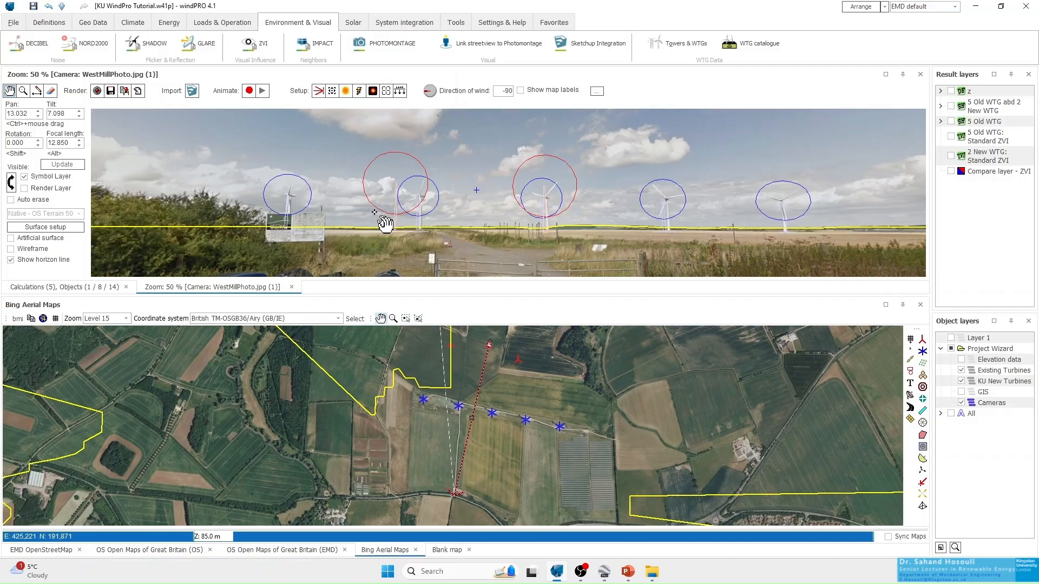
drag(373, 212, 372, 213)
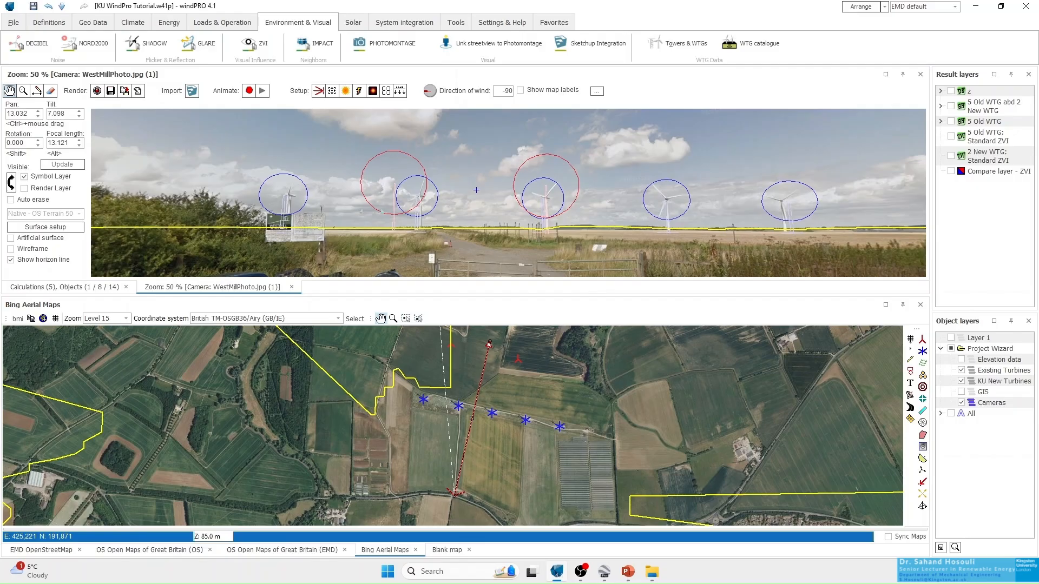
Step: Fine-tune the camera to a focal length of about 12.8, pan of about 12.9 and tilt of about 7.1 to fit the existing turbines
drag(372, 212, 381, 217)
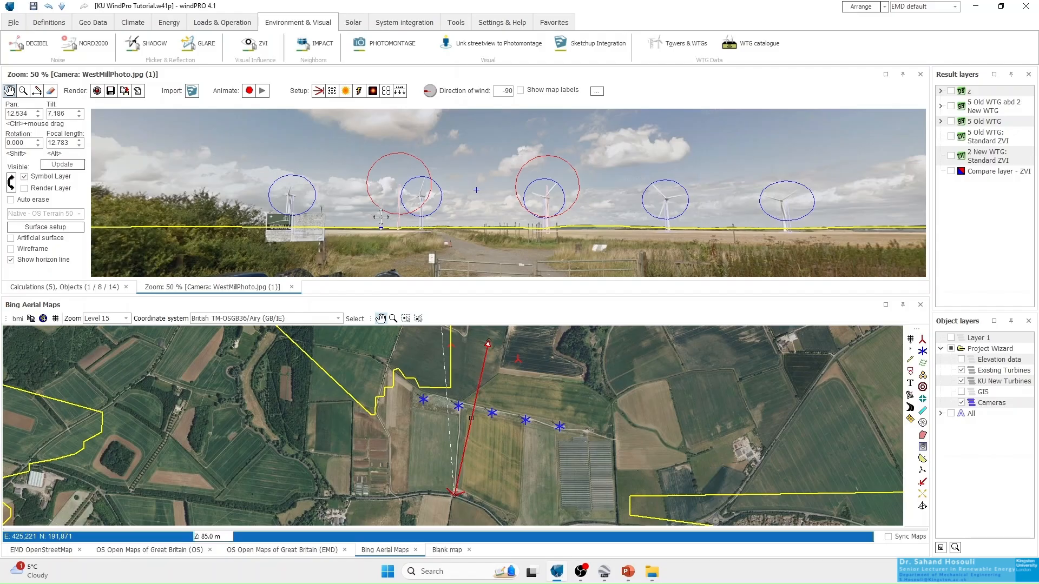
drag(381, 217, 380, 217)
drag(380, 216, 377, 216)
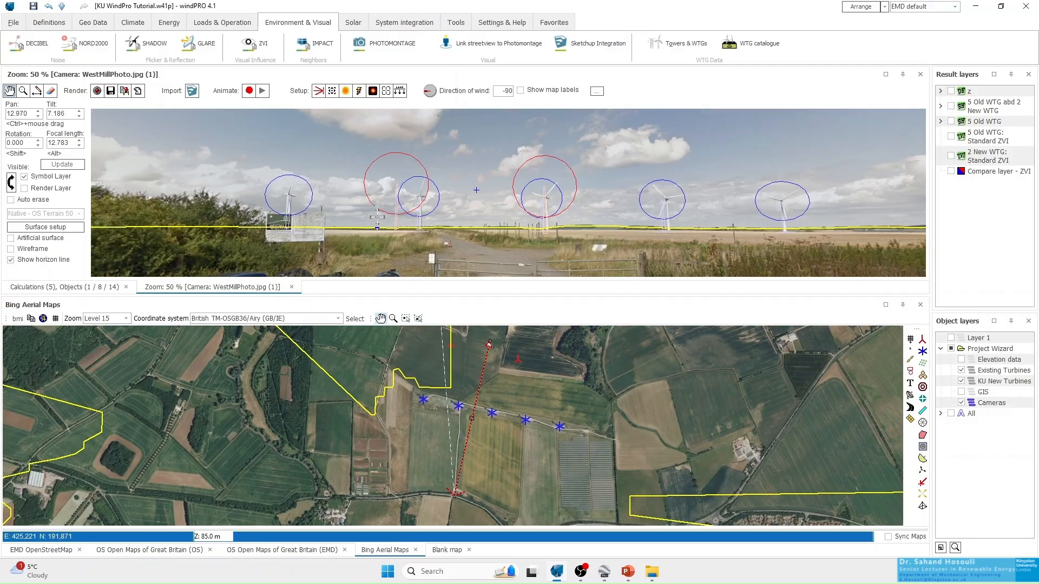
drag(377, 217, 377, 217)
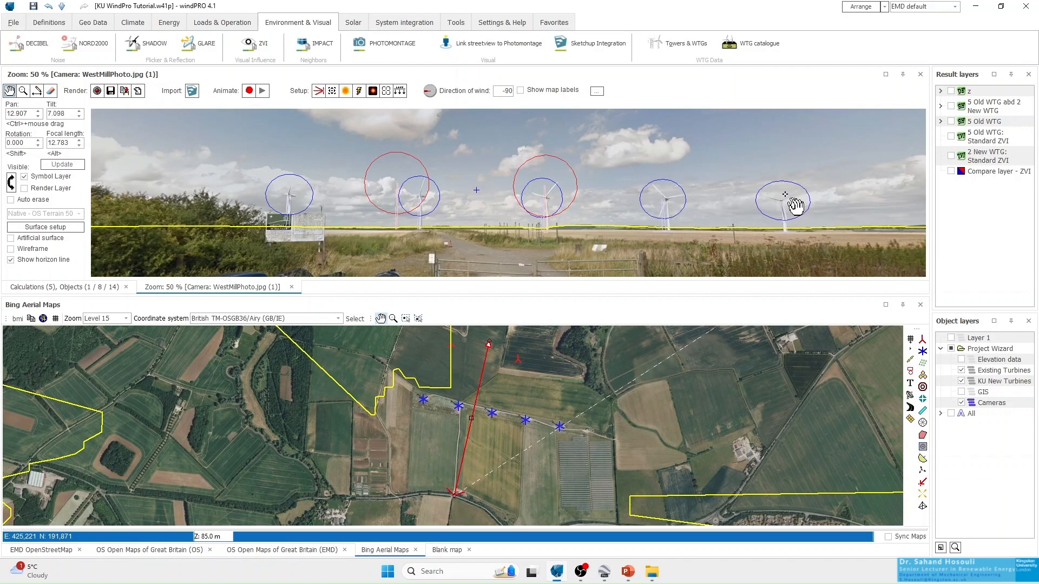
Step: Hide the Existing Turbines layer, keep KU New Turbines visible, and render the new turbines onto the photo
click(961, 381)
click(961, 370)
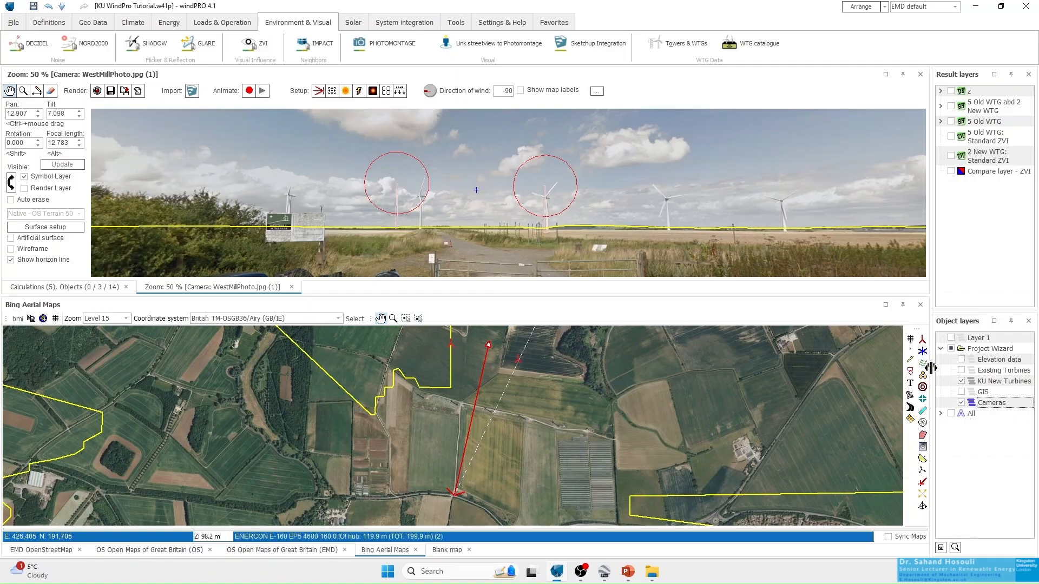
right_click(518, 359)
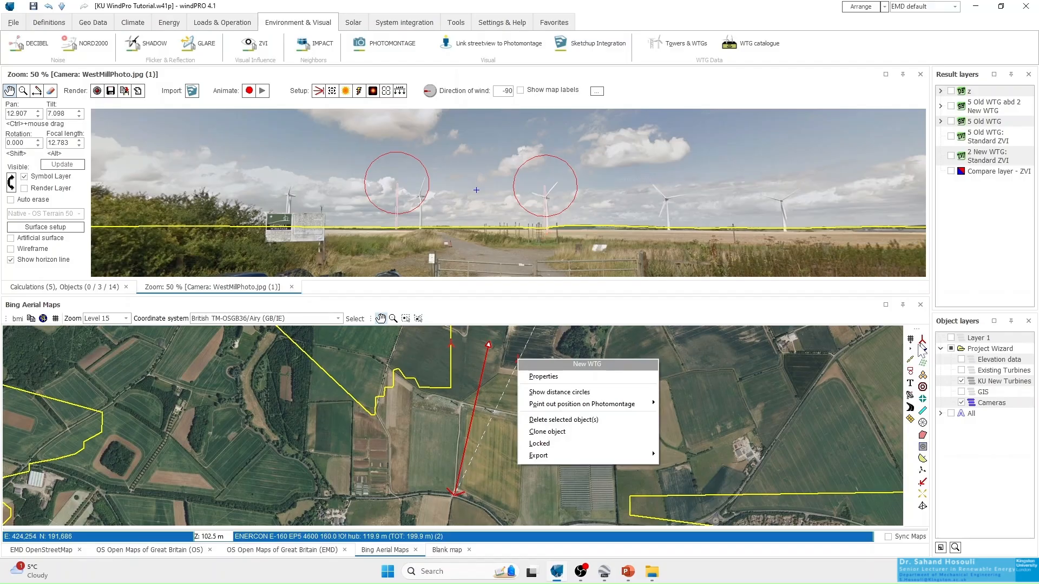
click(515, 357)
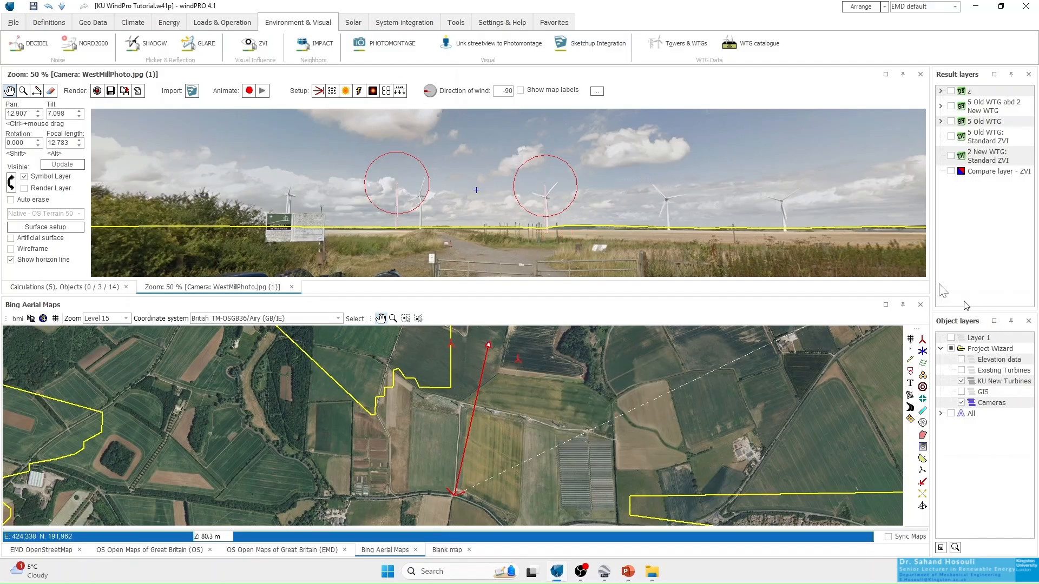
click(97, 92)
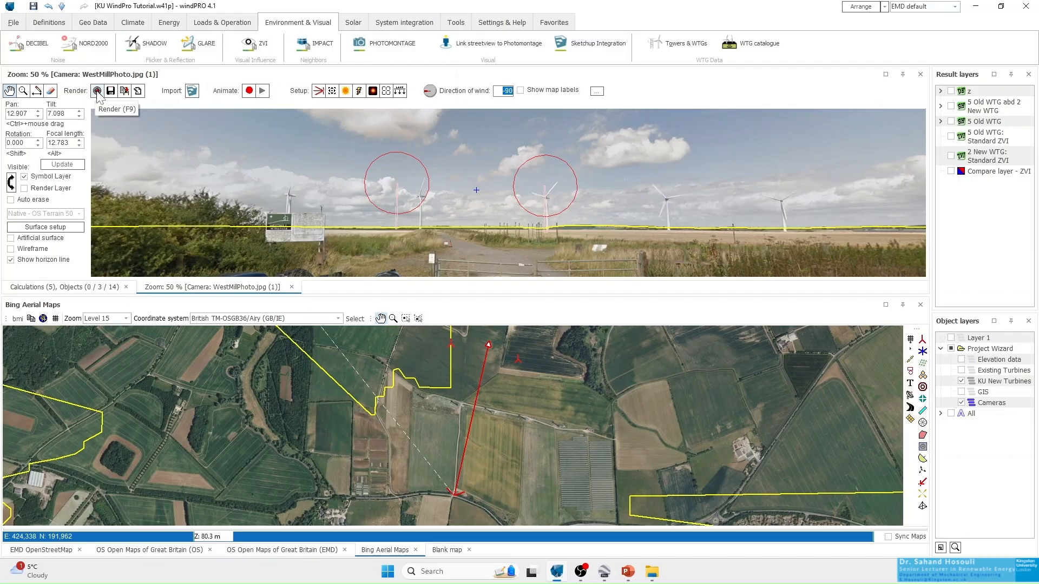
click(97, 92)
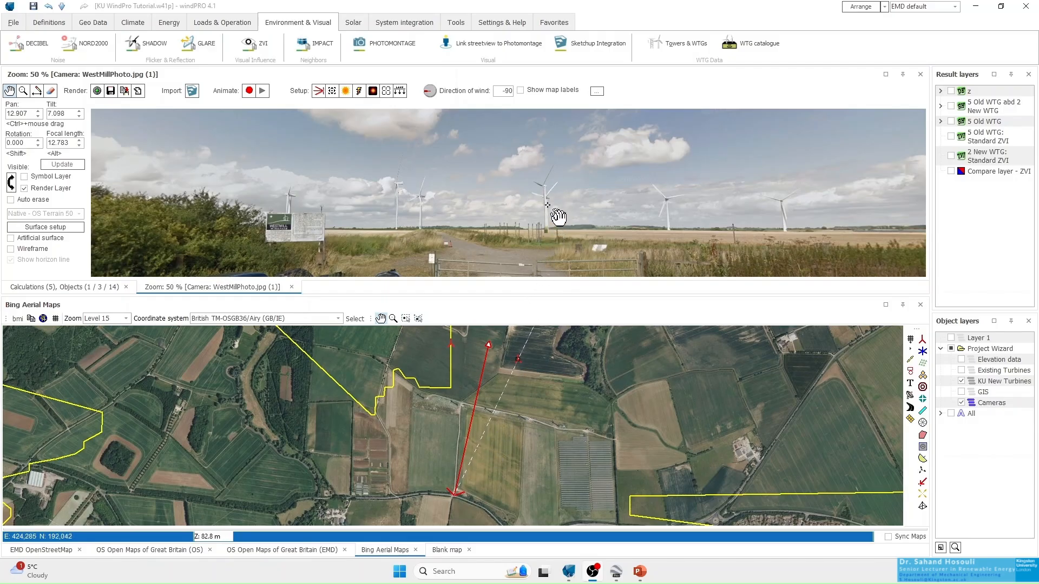
Step: Move the eastern new turbine slightly farther east on the aerial map and render the photomontage again
drag(529, 371, 543, 374)
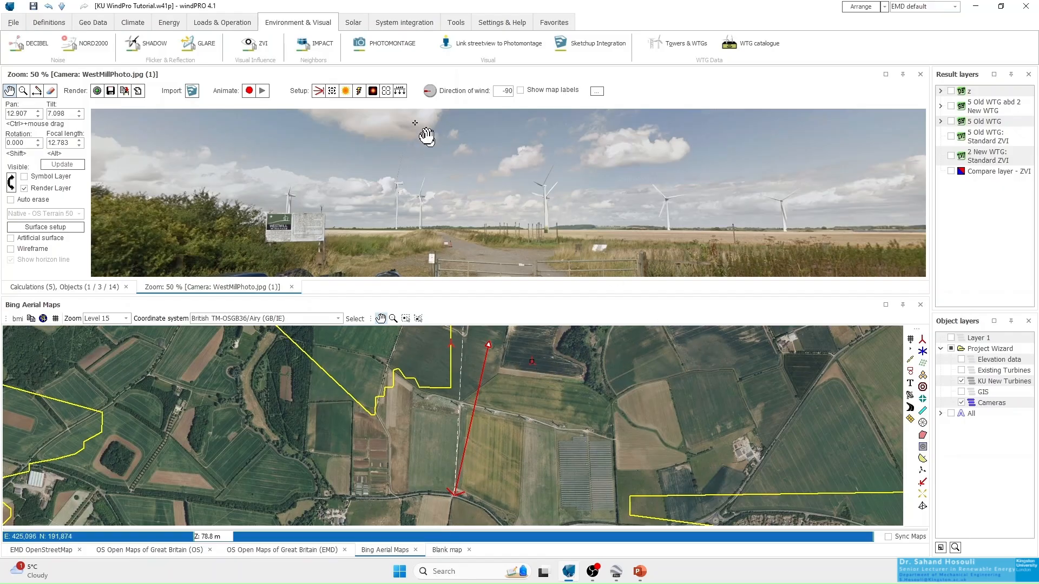
click(101, 90)
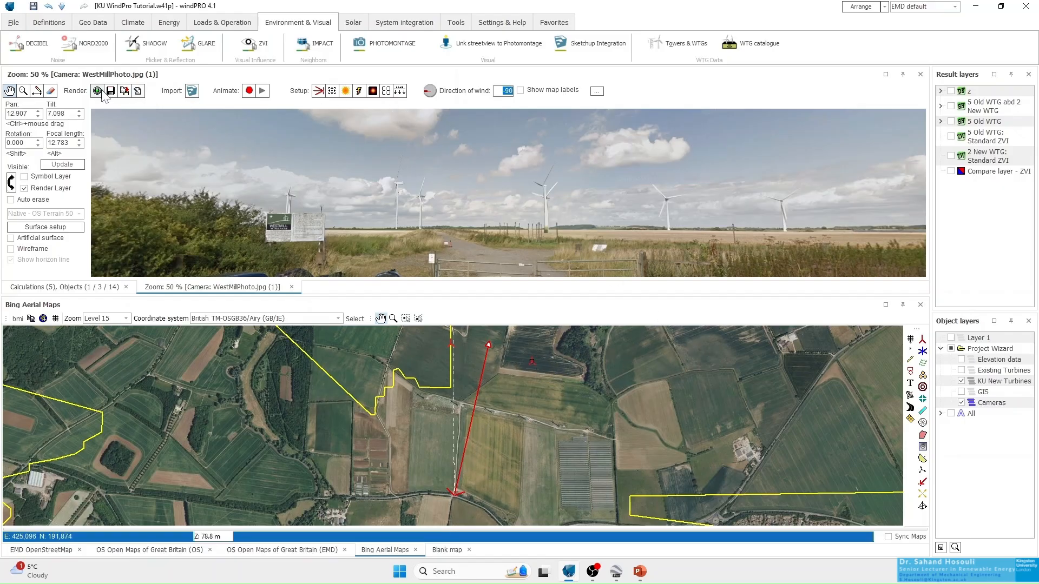
click(98, 91)
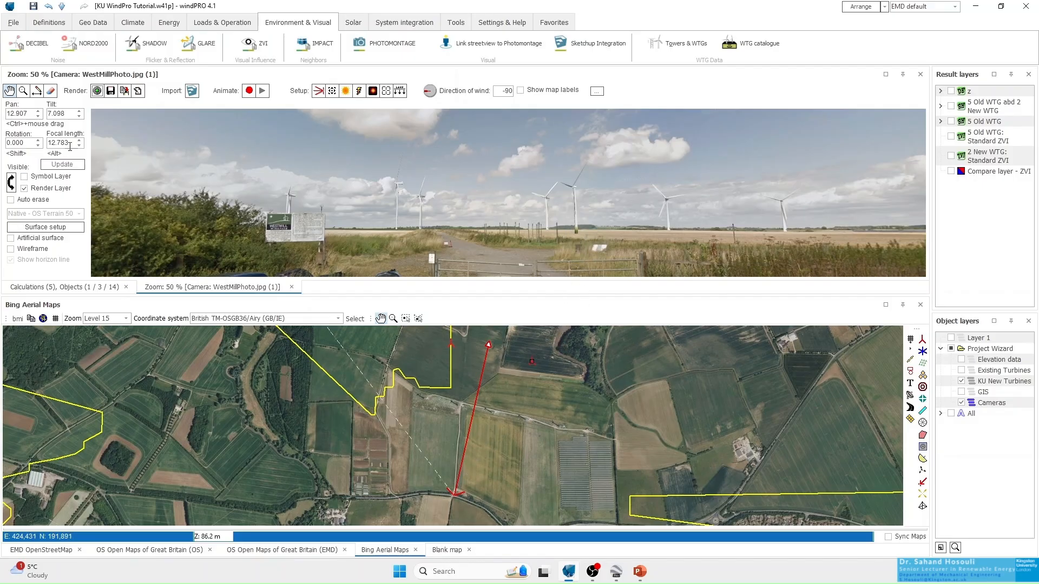
Step: Mask out the lower end of the moved turbine's tower with the eraser and render the photomontage again
click(51, 91)
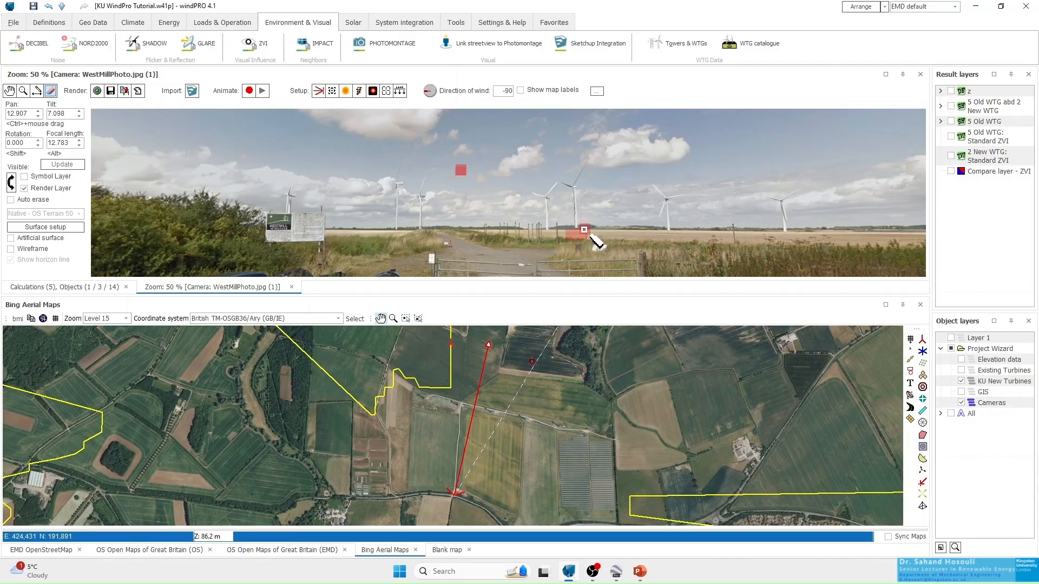
click(99, 91)
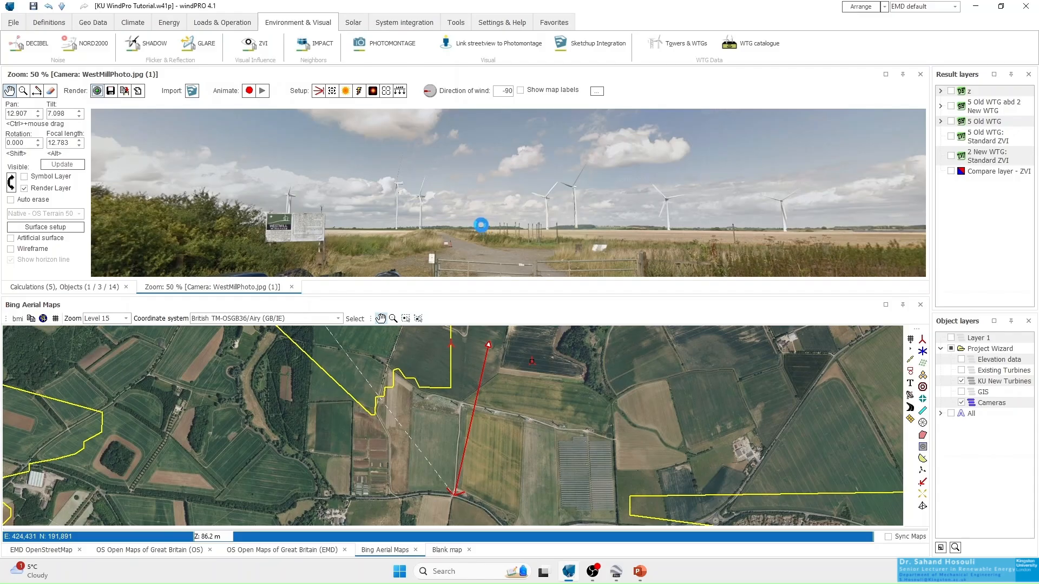
click(481, 225)
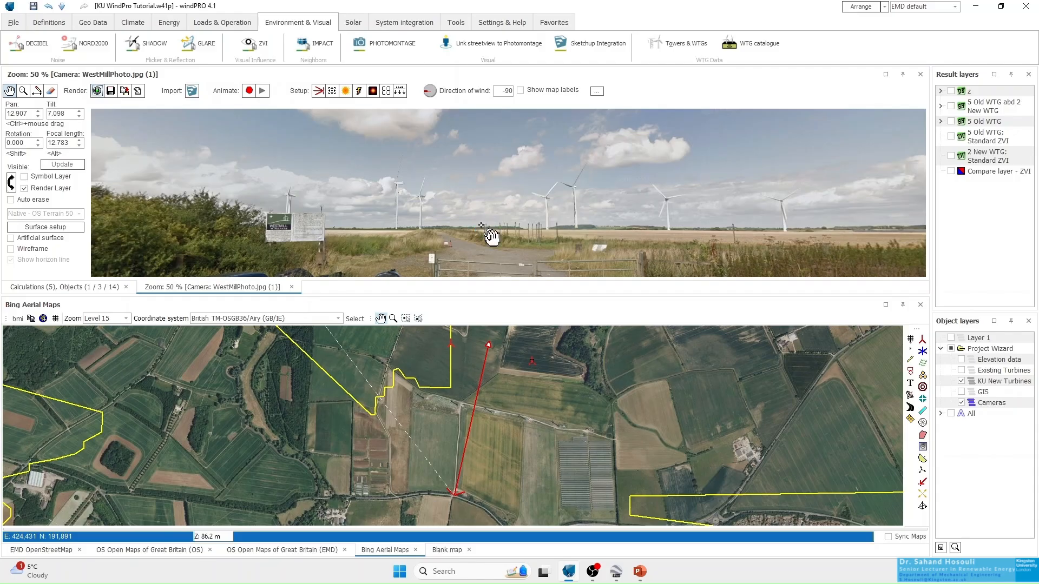
Step: Try a wind direction of -85 for the new turbines' rotors and render the photomontage again
click(22, 90)
click(544, 204)
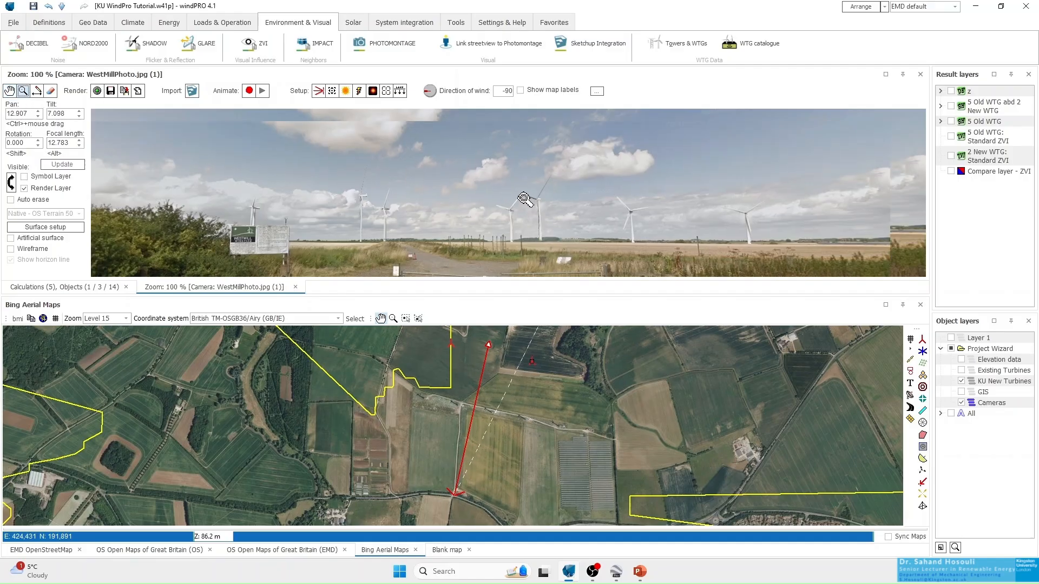
click(519, 198)
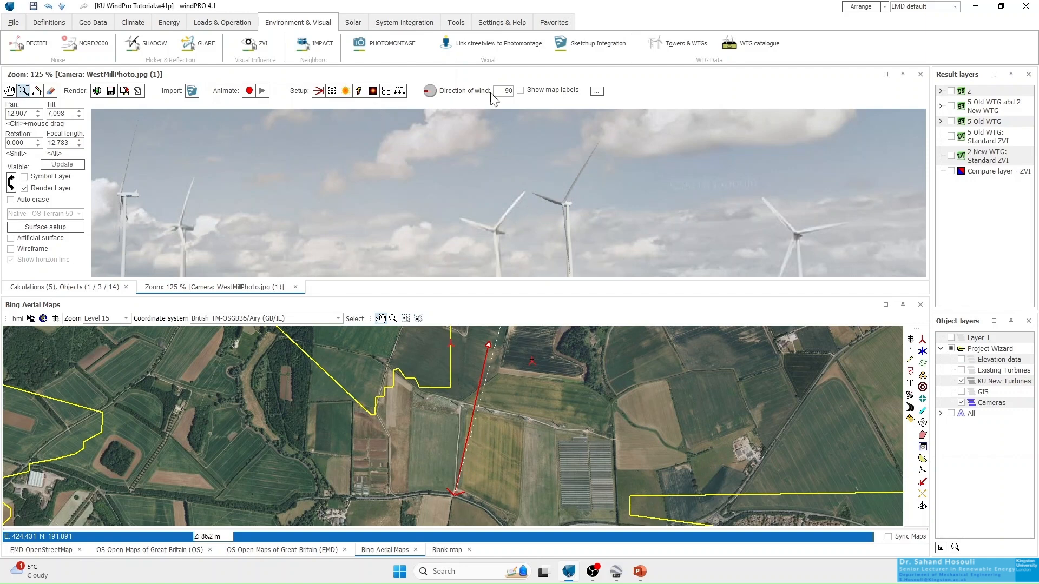
double_click(512, 91)
key(BackSpace)
right_click(467, 162)
right_click(466, 161)
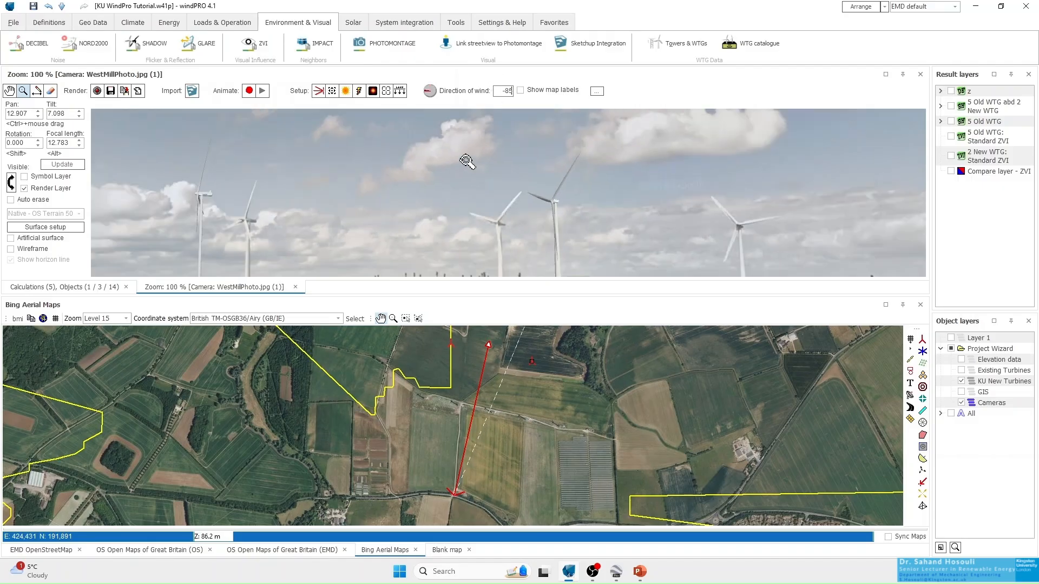
click(98, 91)
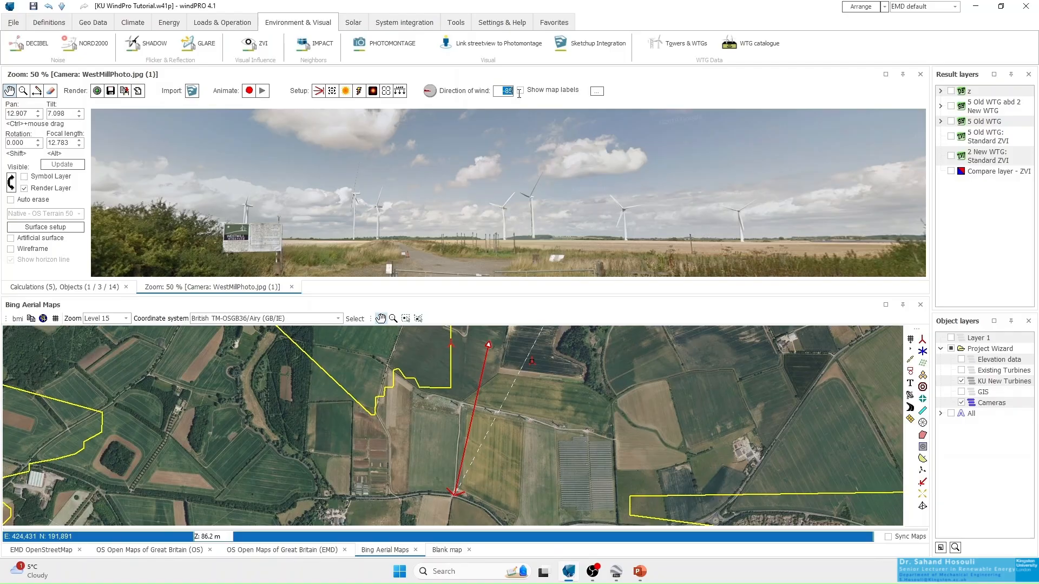
Step: Try a wind direction of 360, and turn the wind direction towards the southwest in the camera's WTG properties
key(BackSpace)
text(360)
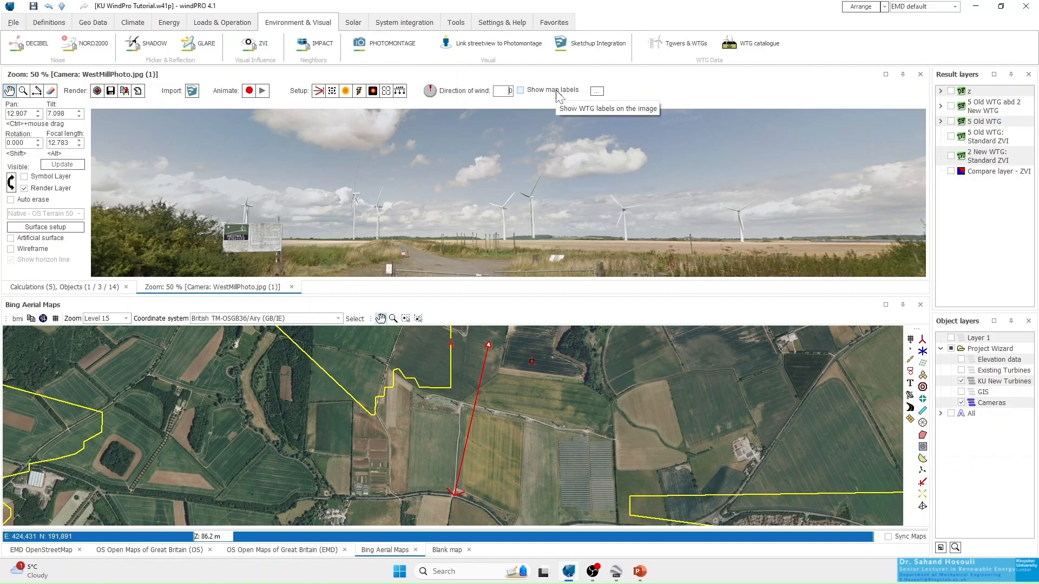
text(4)
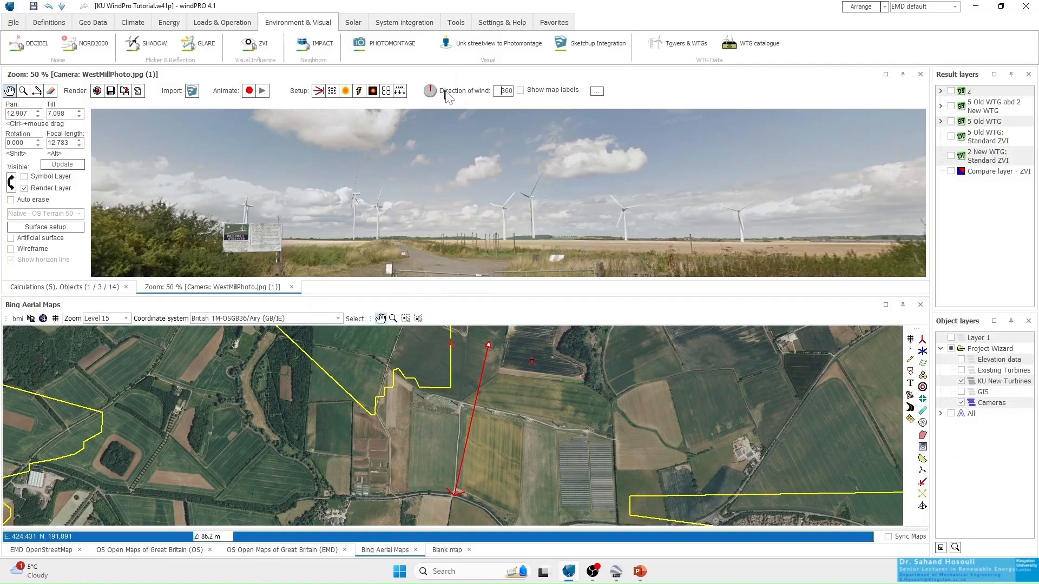
double_click(507, 91)
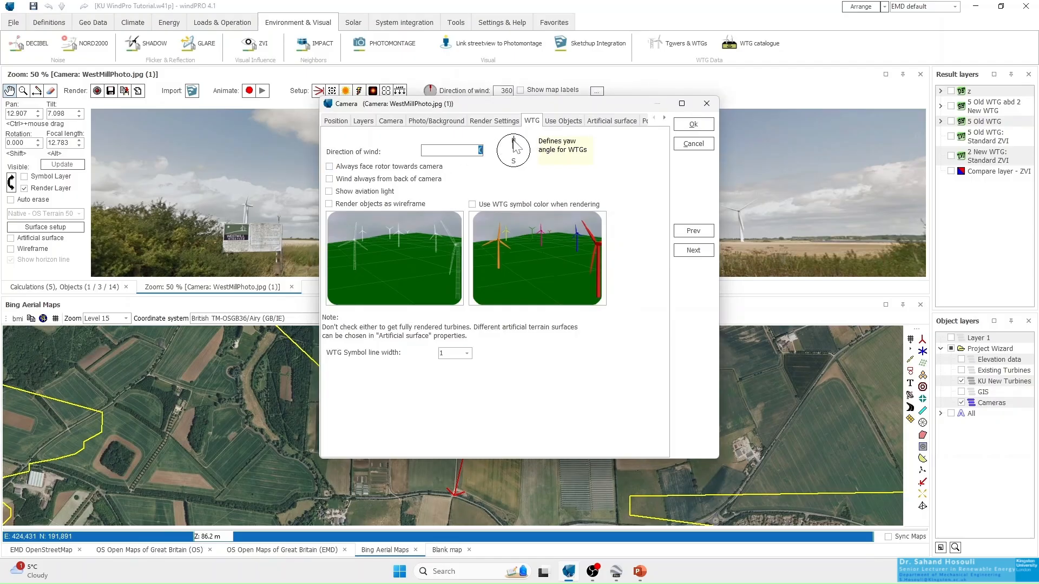
mouse_move(517, 147)
mouse_down()
mouse_move(512, 141)
mouse_move(507, 157)
mouse_up()
click(694, 124)
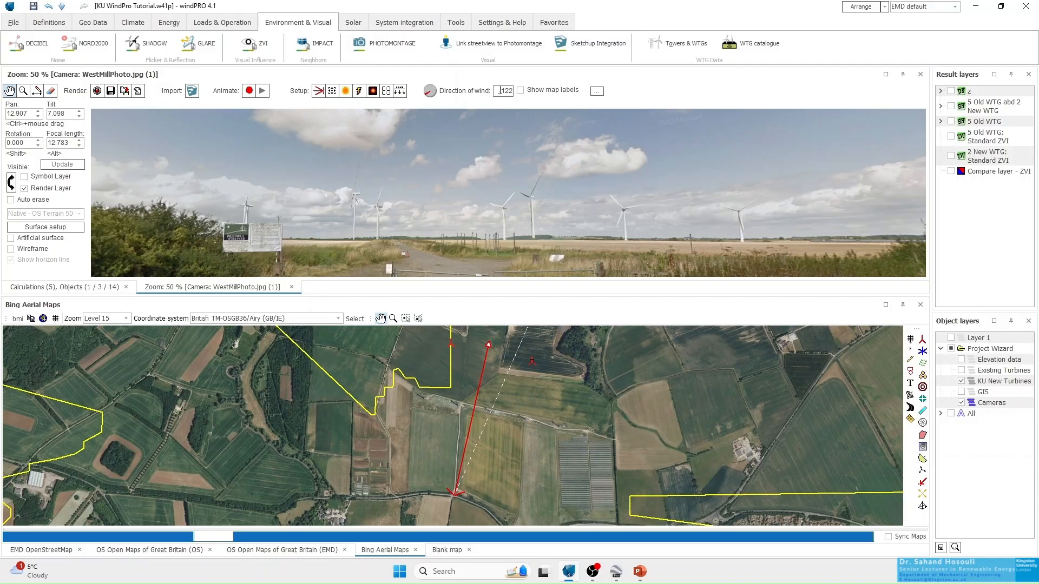
Step: Set the wind direction to -105 and render the photomontage again
key(BackSpace)
text(-105)
click(95, 91)
click(97, 91)
click(548, 215)
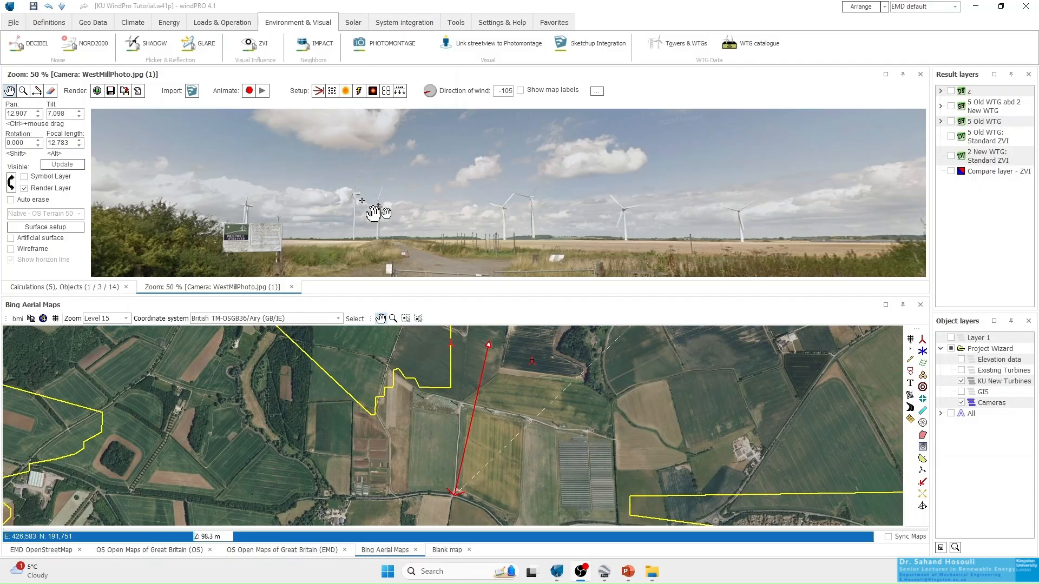
Step: Export the rendered photomontage as a JPEG named Photomontage 1 to the Desktop, and open the saved image
click(111, 90)
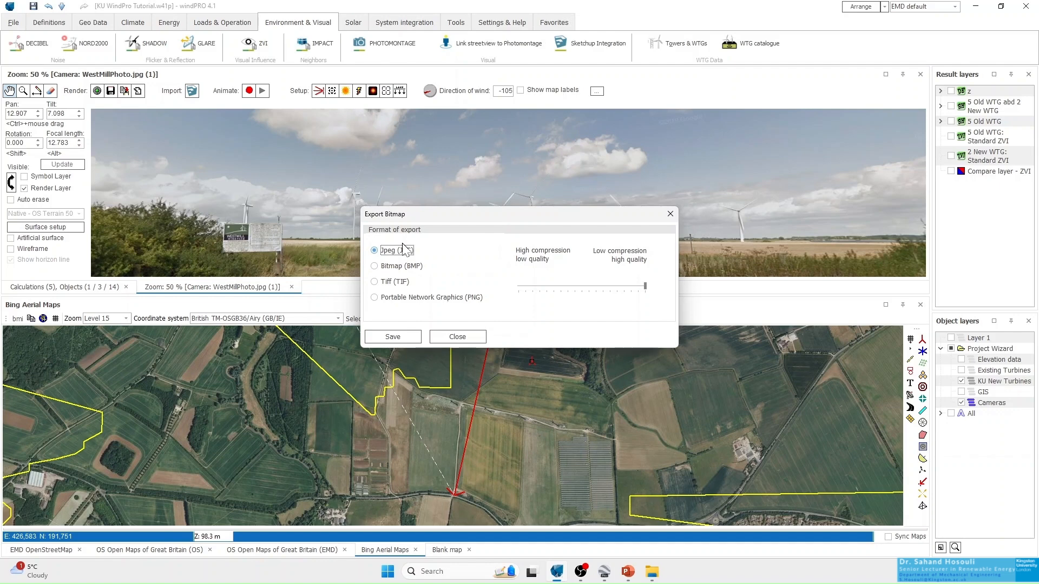
click(394, 337)
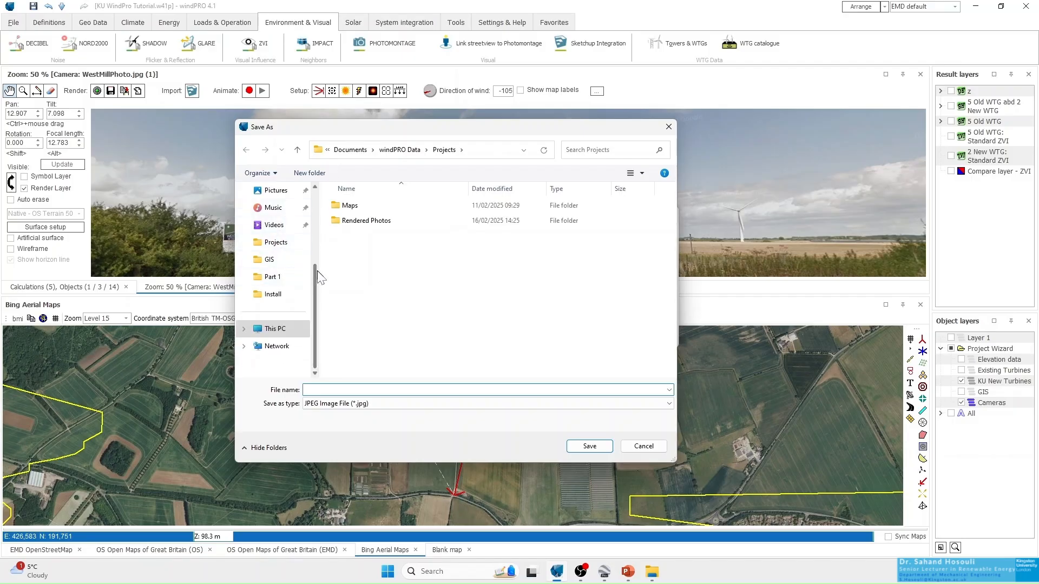
drag(315, 271, 320, 187)
click(273, 263)
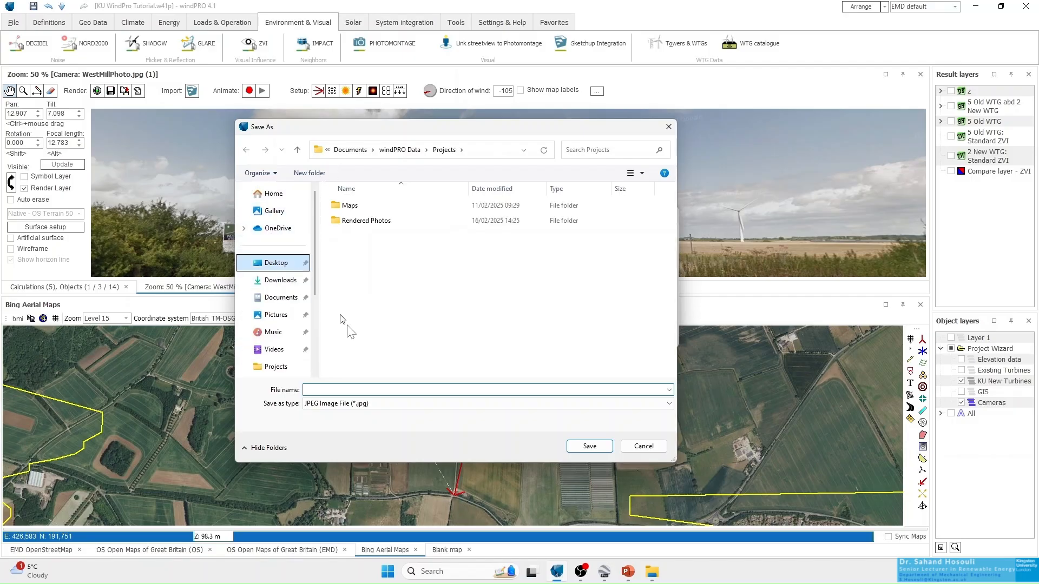
click(350, 410)
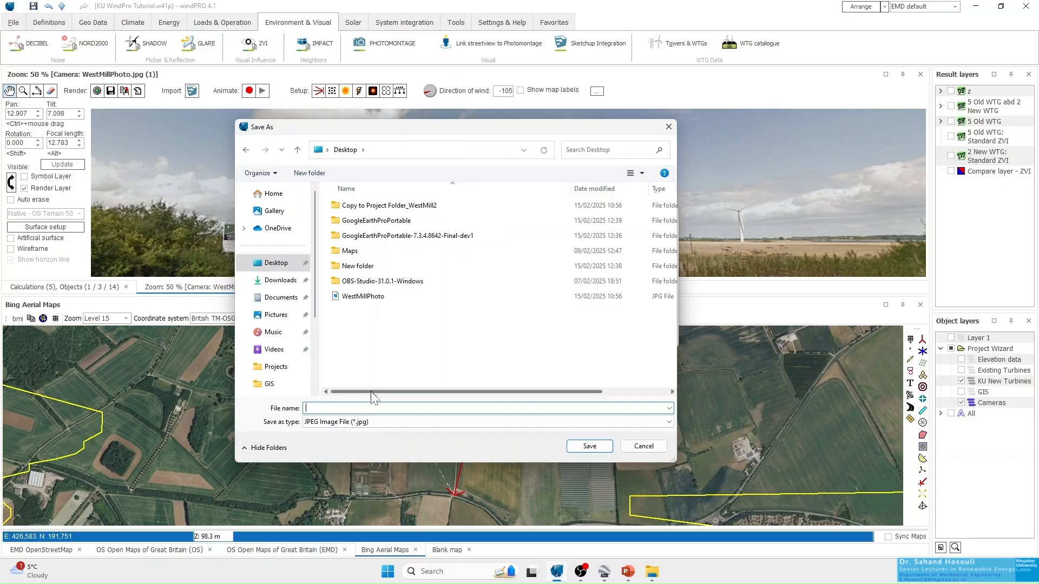
text(Phoro)
key(BackSpace)
key(BackSpace)
text(to)
click(590, 446)
click(441, 329)
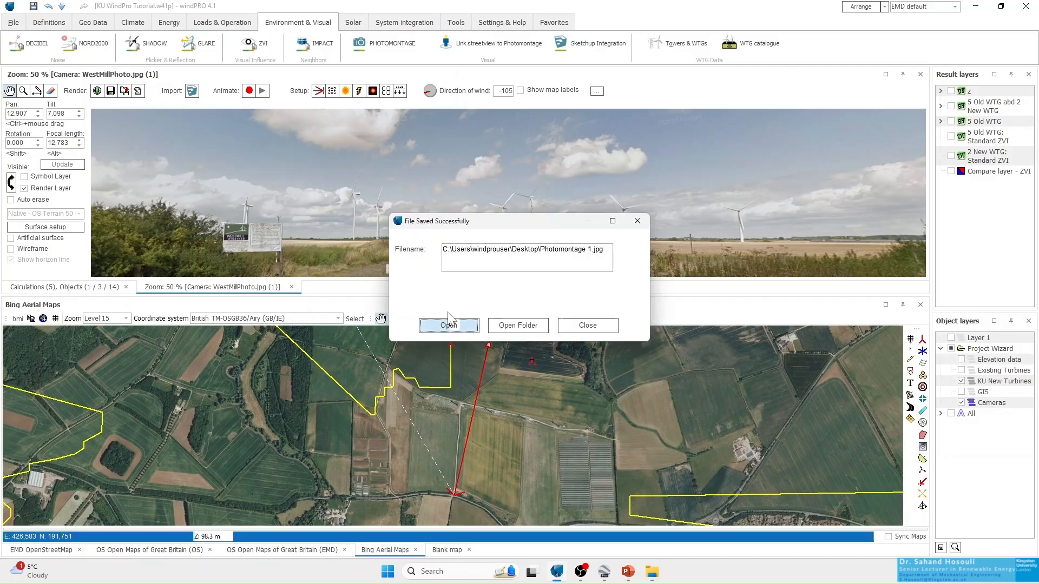
Step: Open the exported Photomontage 1.jpg in the photo viewer, inspect the turbines in it up close, and close the image
click(450, 325)
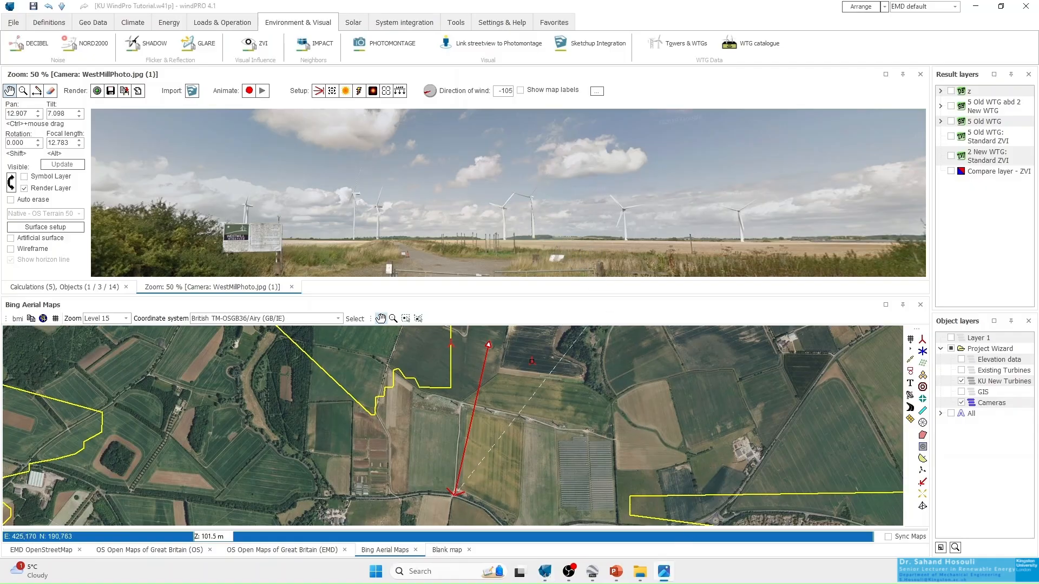
drag(358, 3, 373, 147)
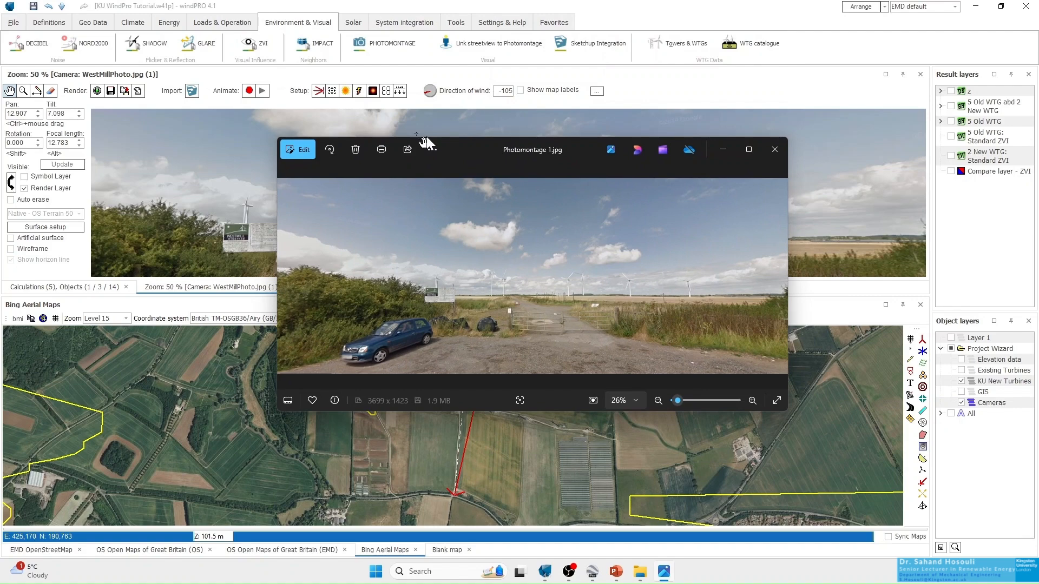
double_click(469, 144)
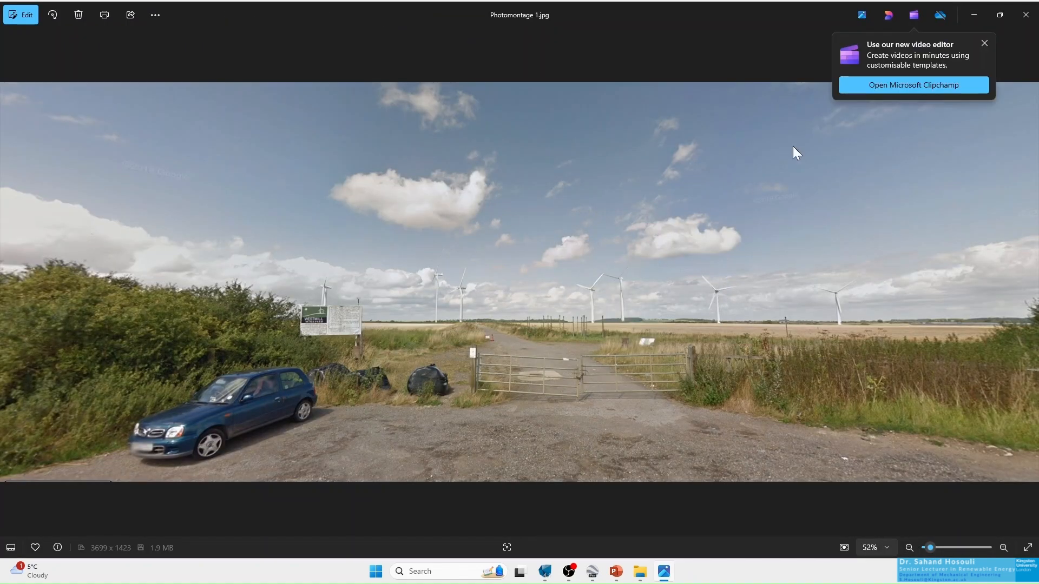
click(986, 42)
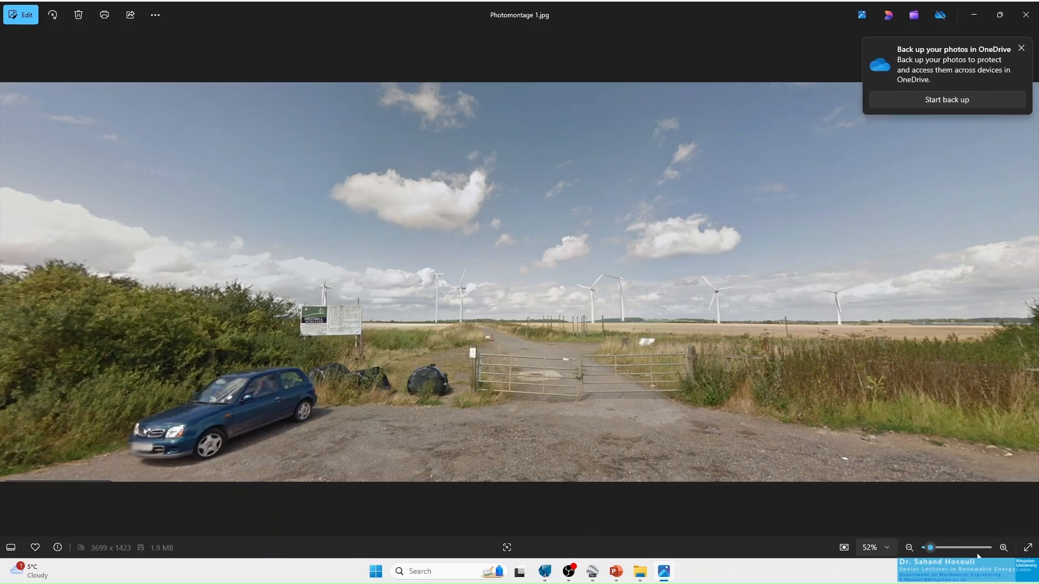
drag(930, 548, 934, 549)
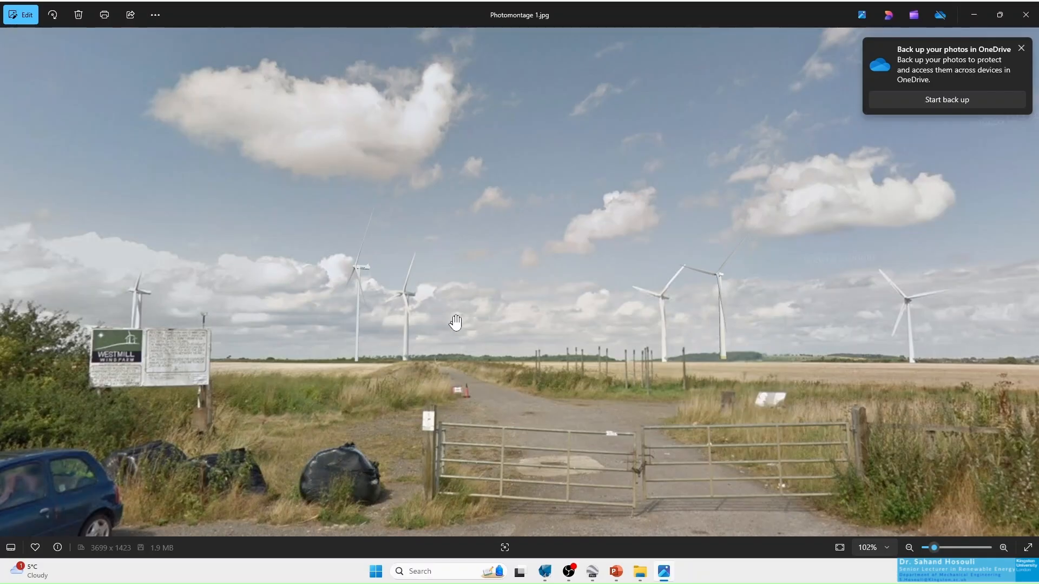
drag(929, 547, 925, 547)
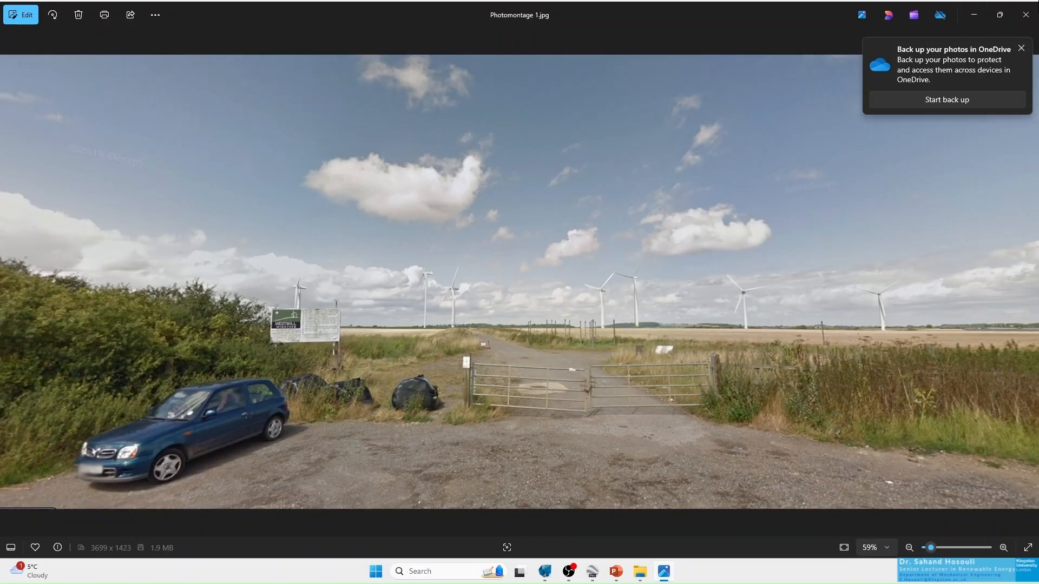
click(1026, 15)
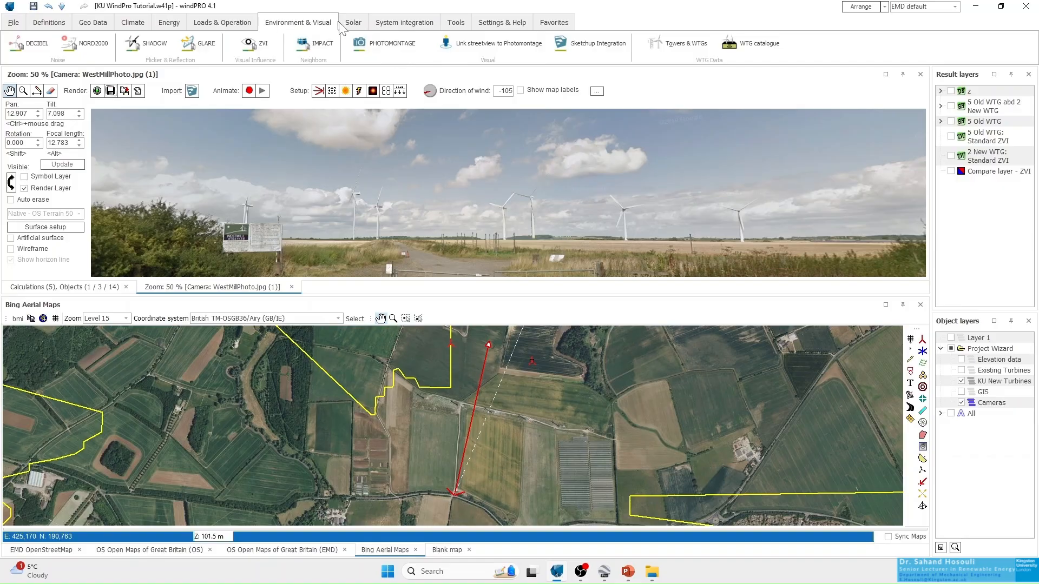
Step: Start a new PHOTOMONTAGE report calculation and name it Photo New WTG
click(428, 46)
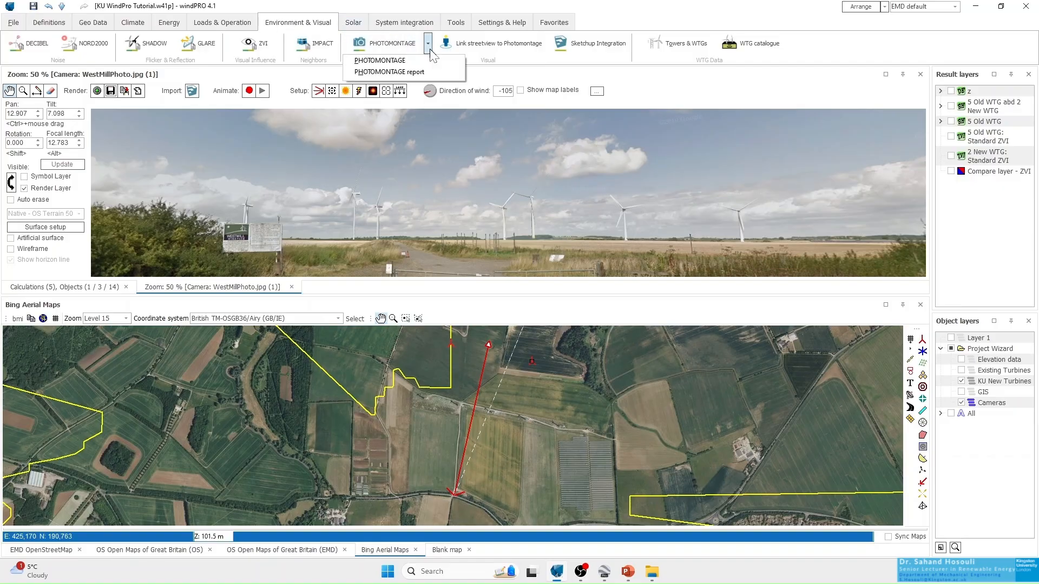
click(402, 71)
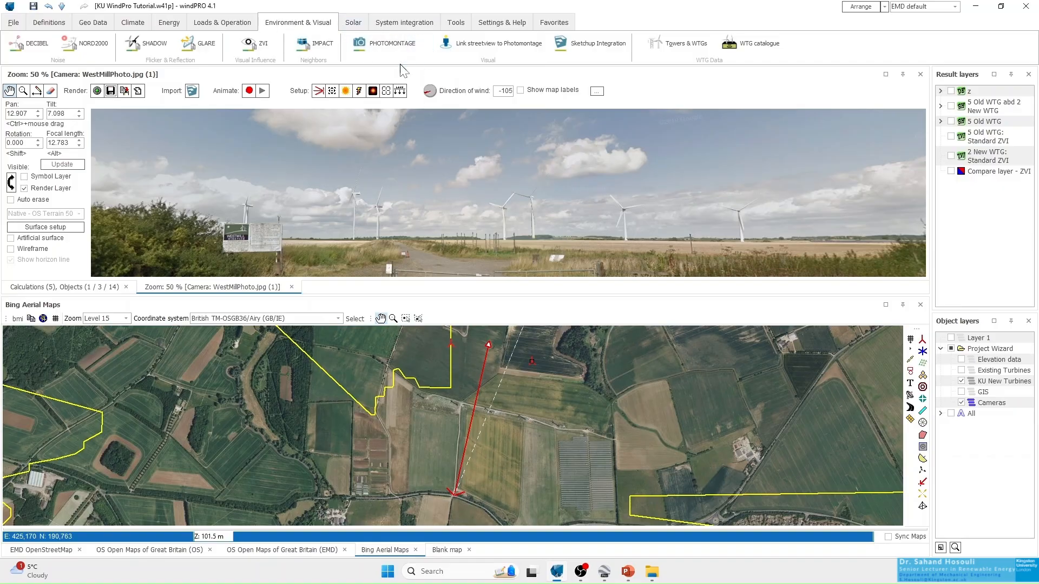
click(428, 45)
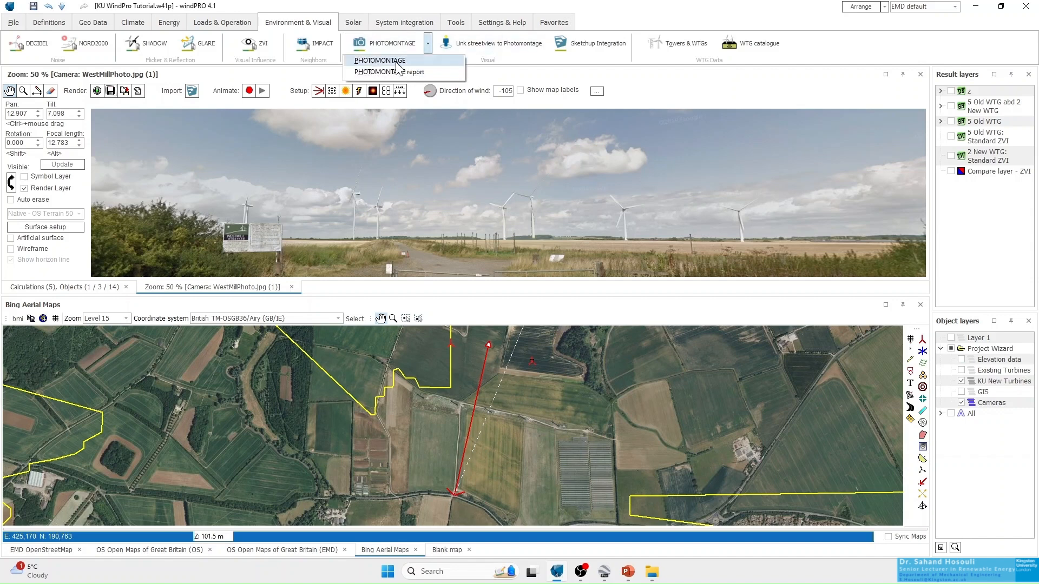
click(397, 65)
click(428, 45)
click(405, 72)
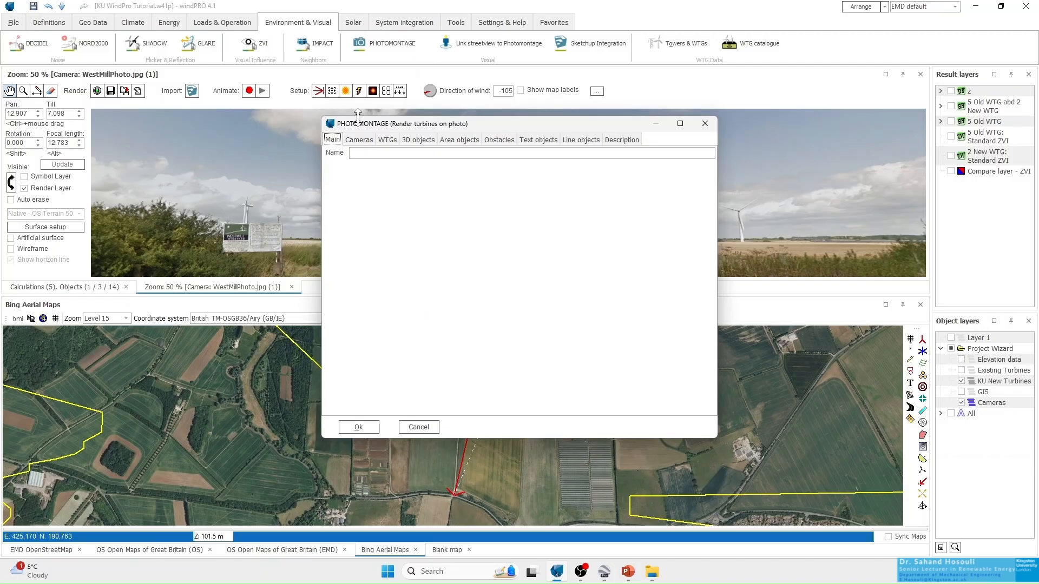
click(380, 155)
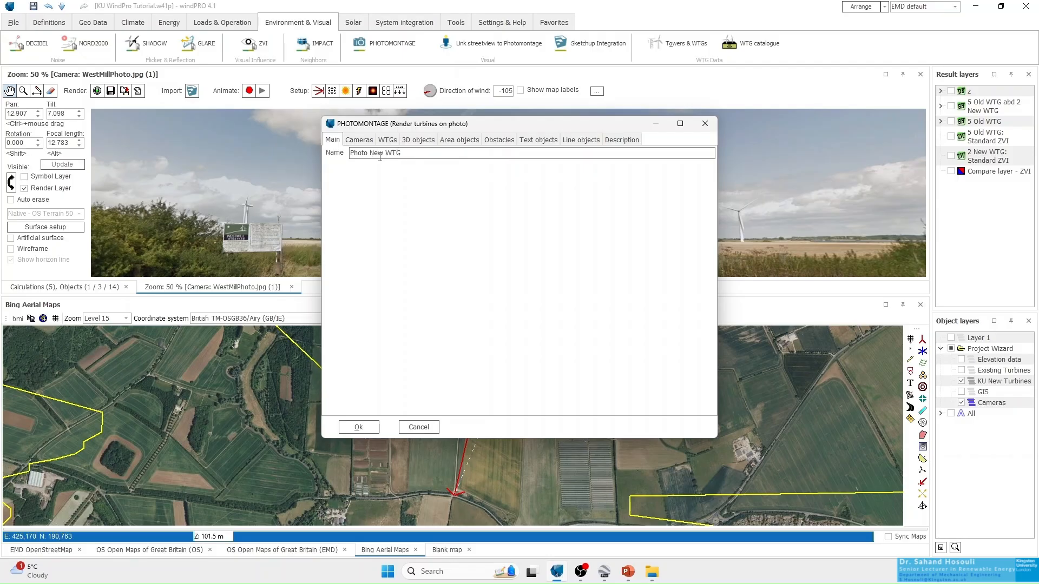
Step: Review the cameras, WTGs and other objects included in the photomontage report, keeping the default selections, and run the calculation
click(376, 142)
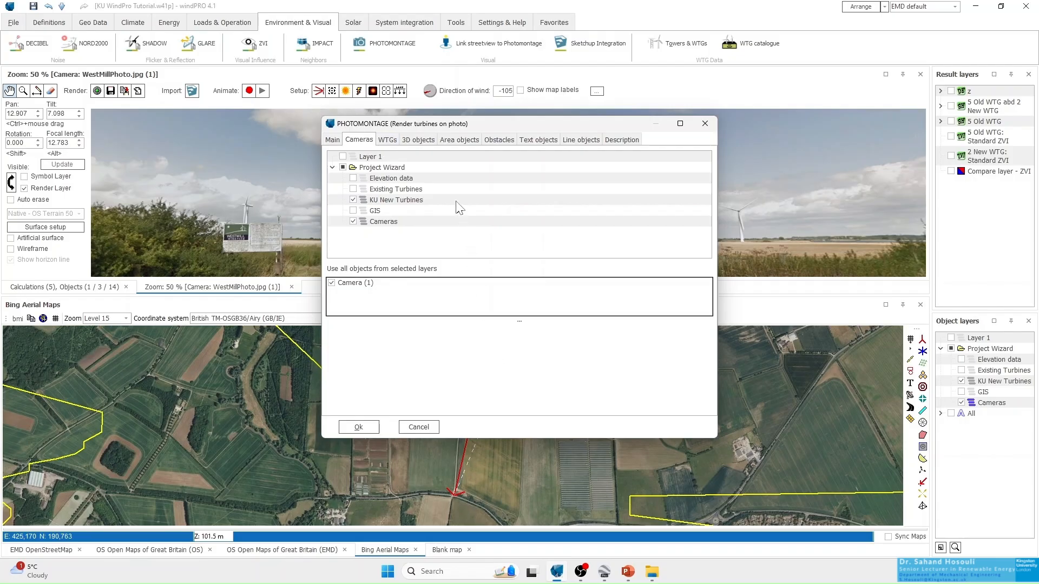
click(384, 140)
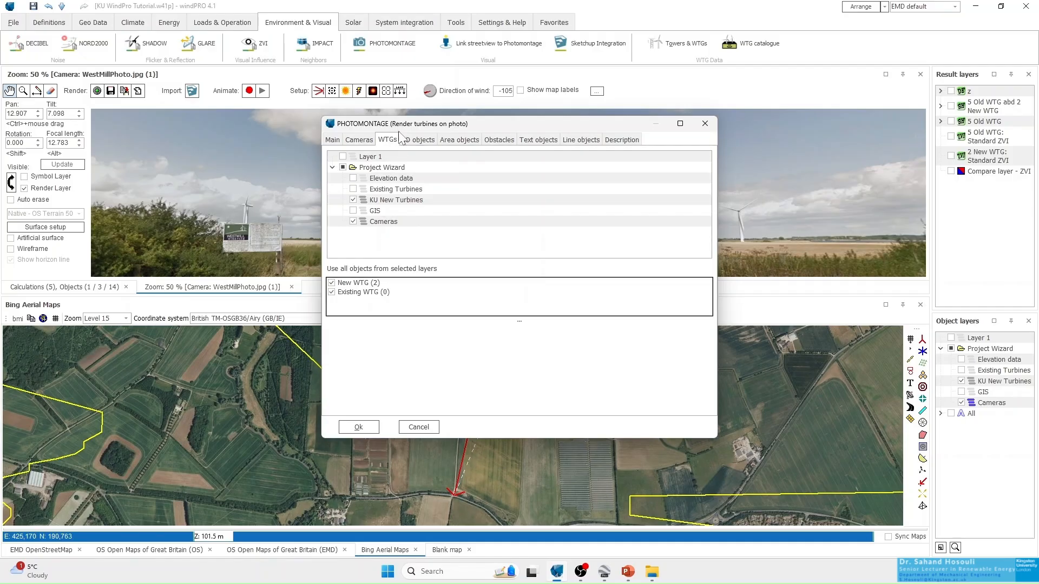
click(418, 139)
click(460, 139)
click(510, 142)
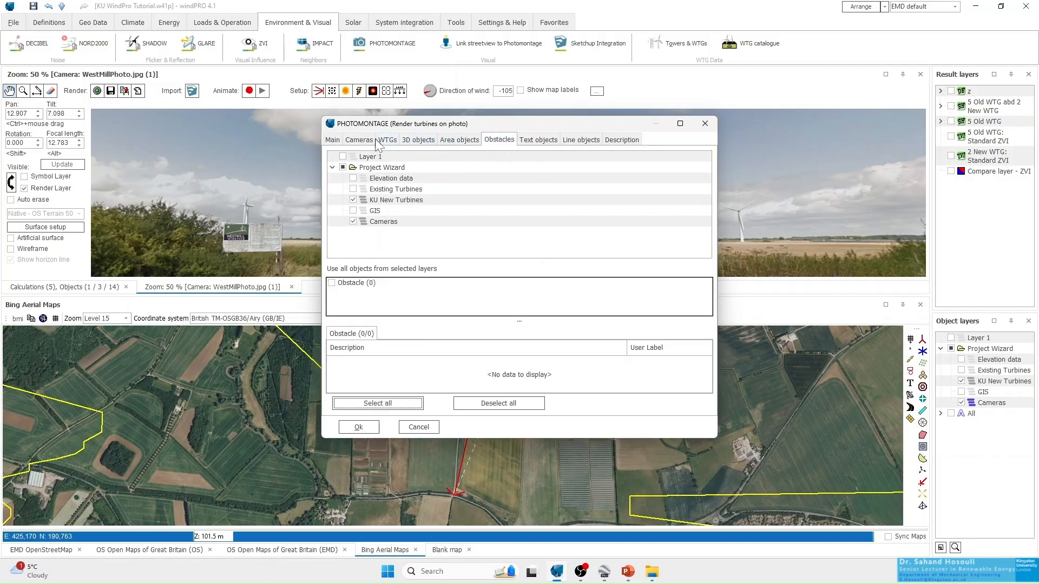
click(338, 141)
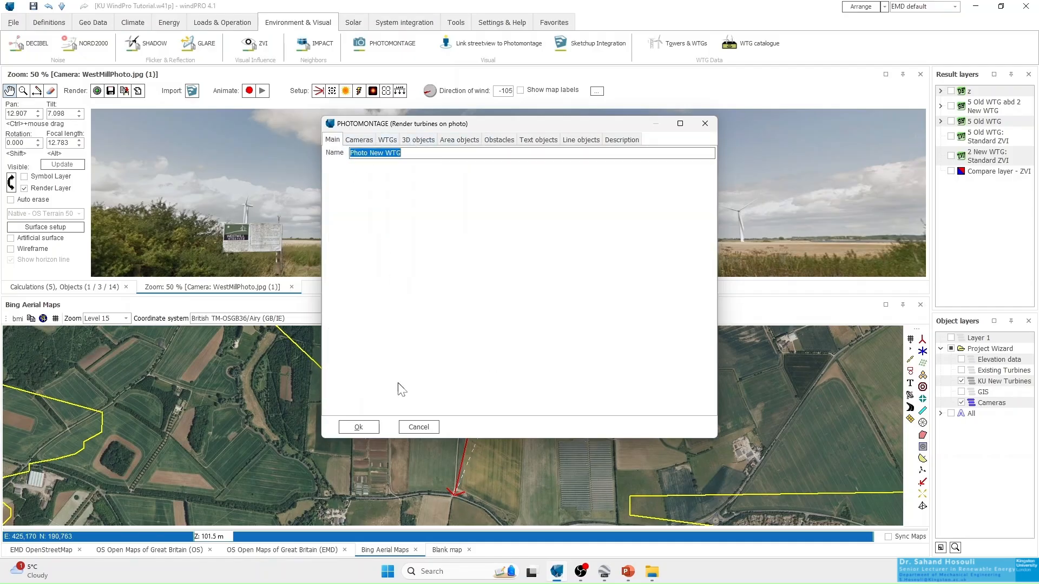
click(359, 427)
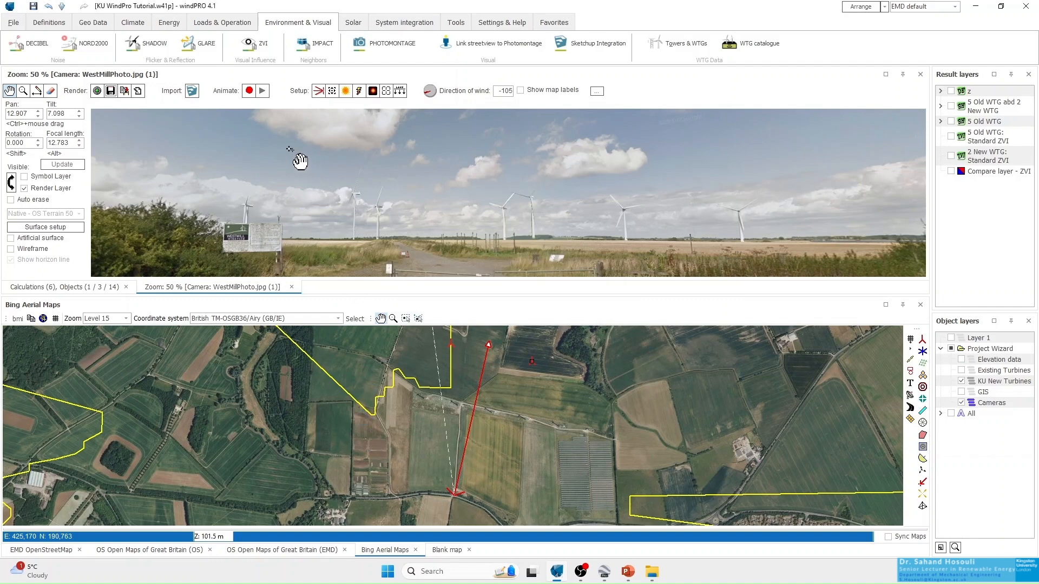
Step: Close the camera view and open a print preview of the Photo New WTG report with main result, full page photo and map
click(921, 74)
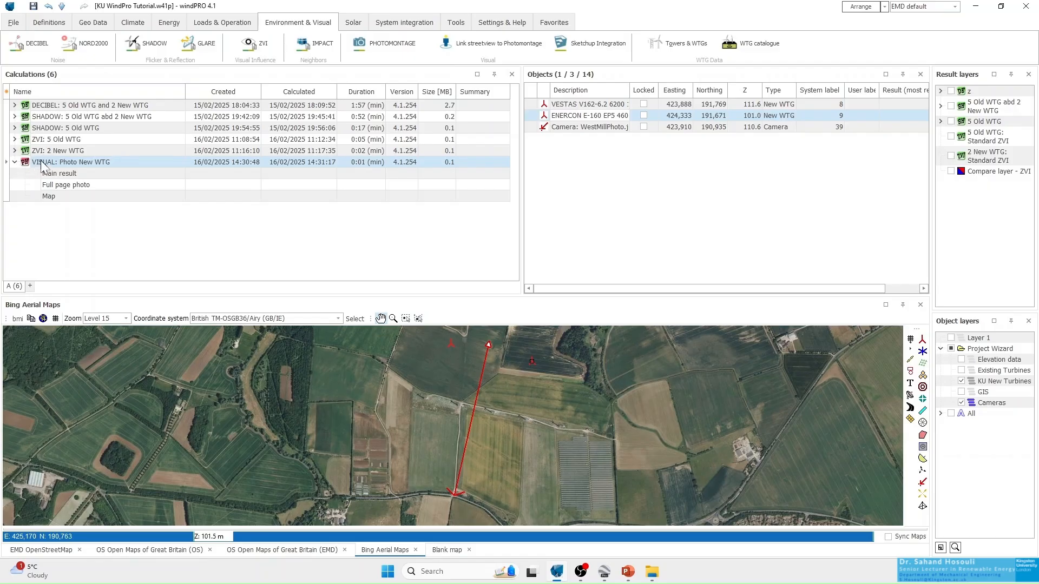
click(14, 162)
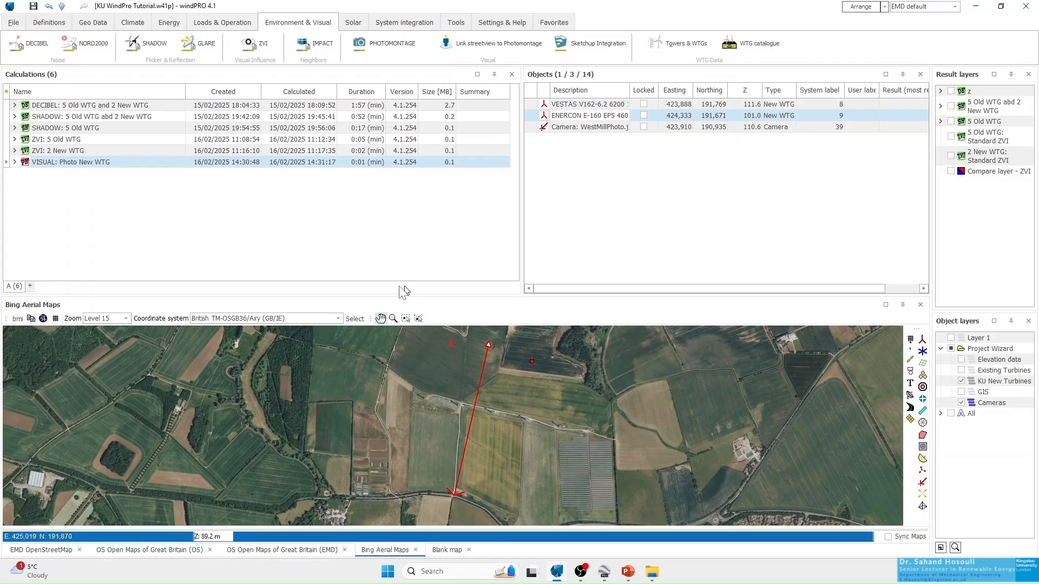
right_click(156, 167)
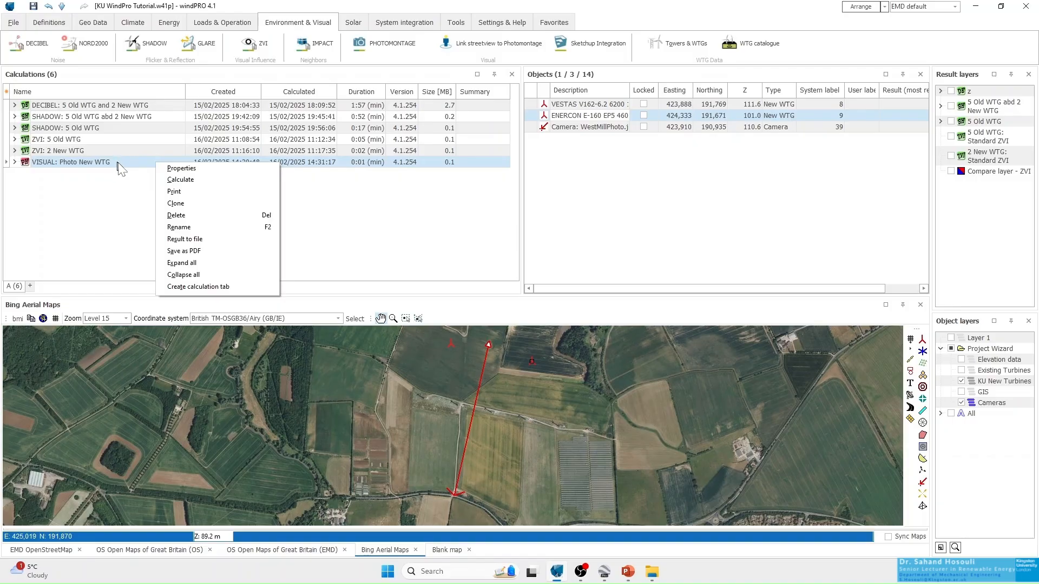
click(169, 191)
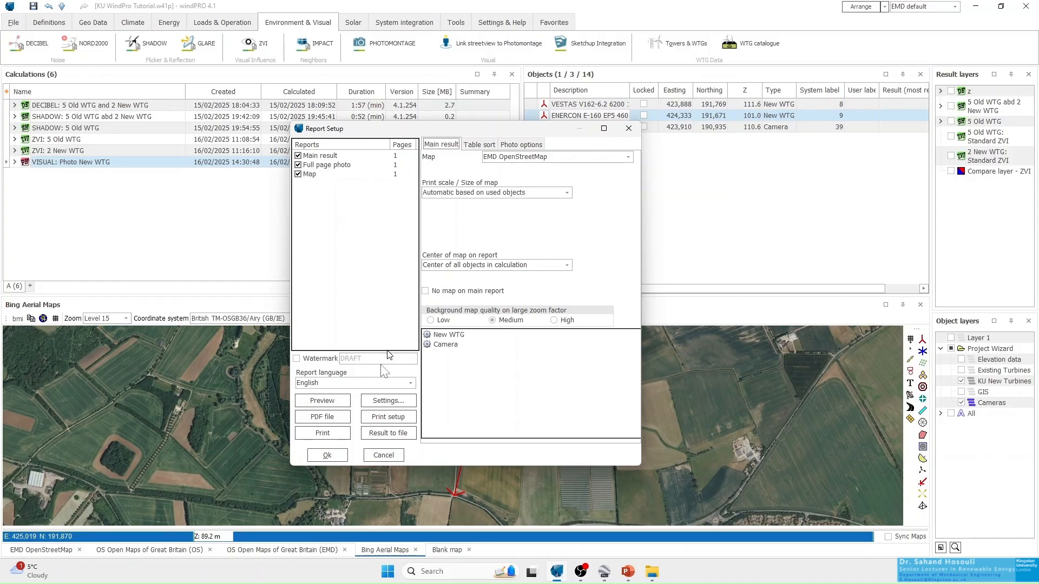
click(335, 401)
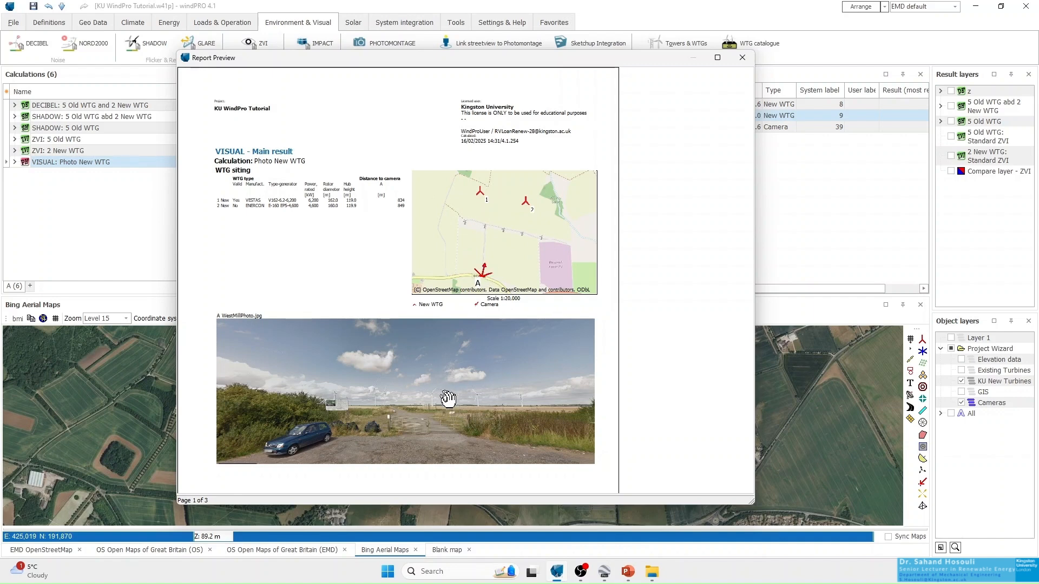
Step: Examine the main result and full-page photo in the report preview, and check the copy option for the report content
scroll(523, 318, down, 10)
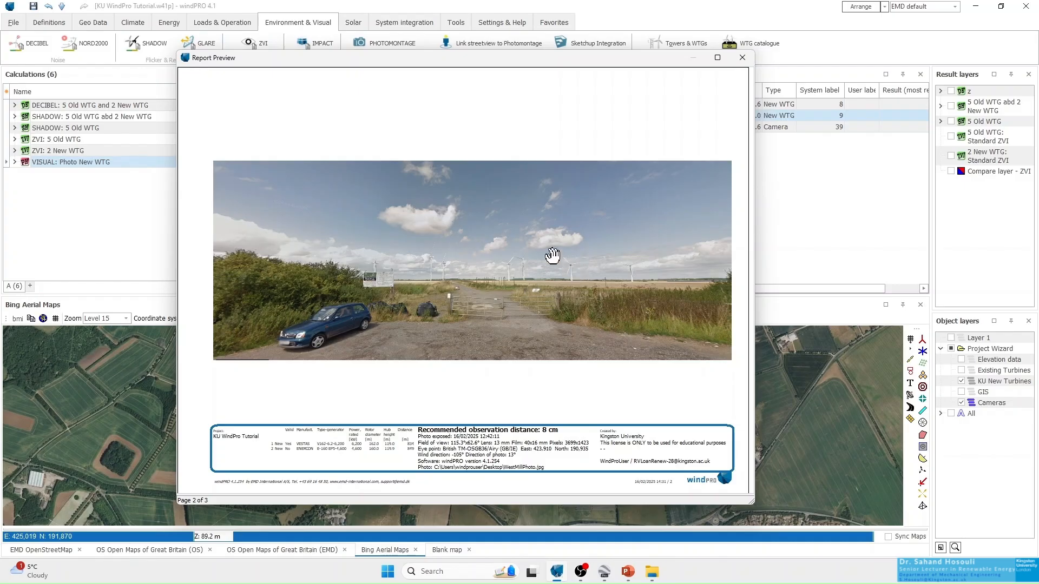
scroll(379, 168, up, 5)
right_click(387, 244)
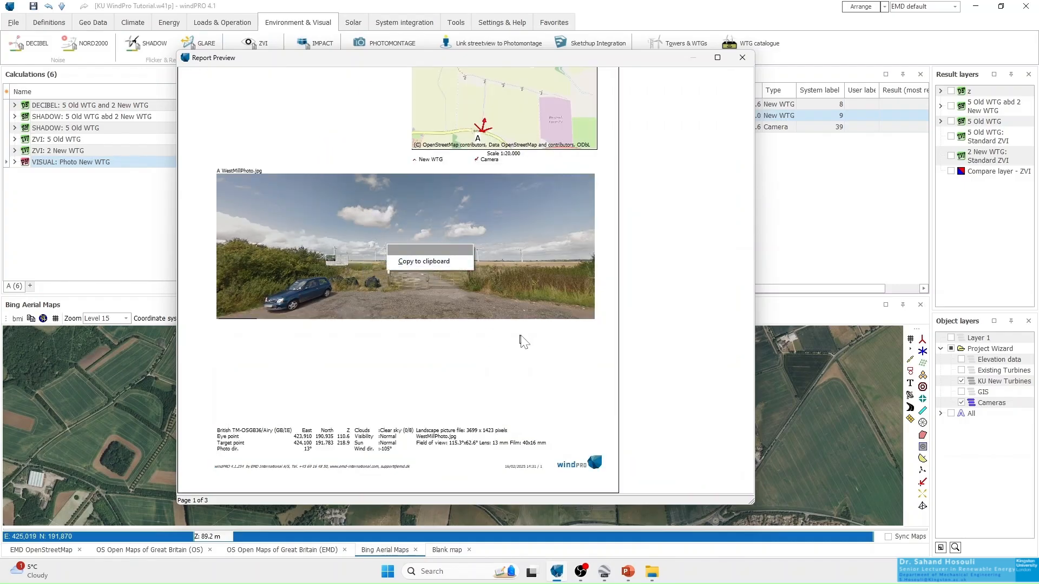
right_click(371, 434)
click(397, 386)
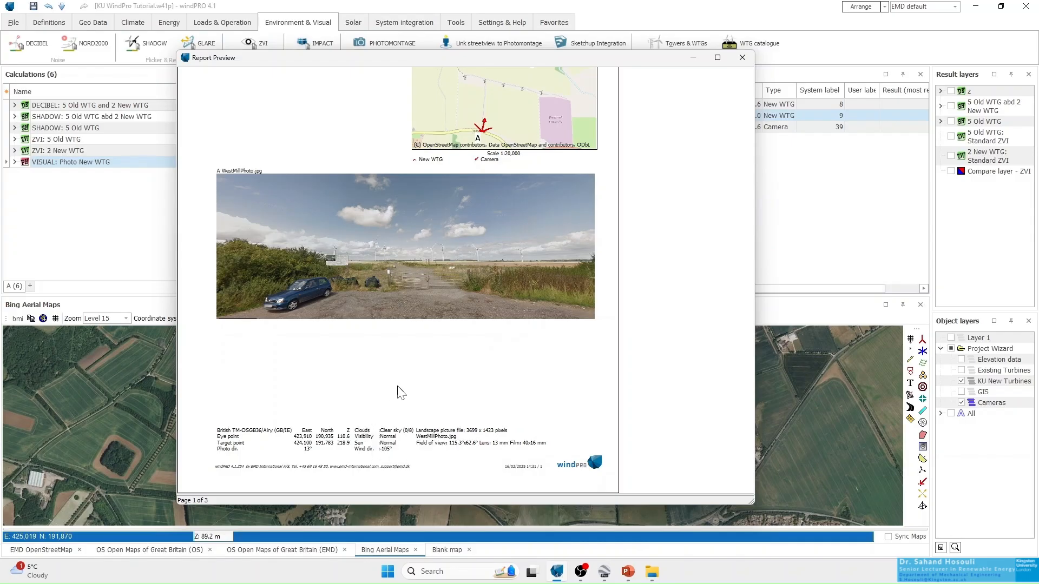